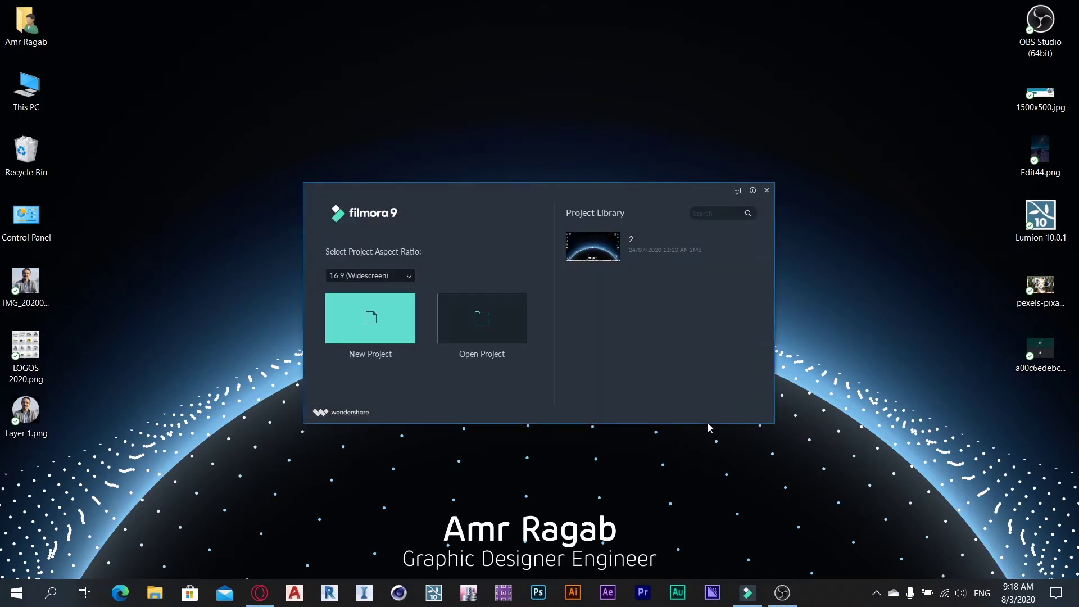
- Create a new Filmora9 project and choose Remind Me Later on the Live Update prompt
left_click(372, 317)
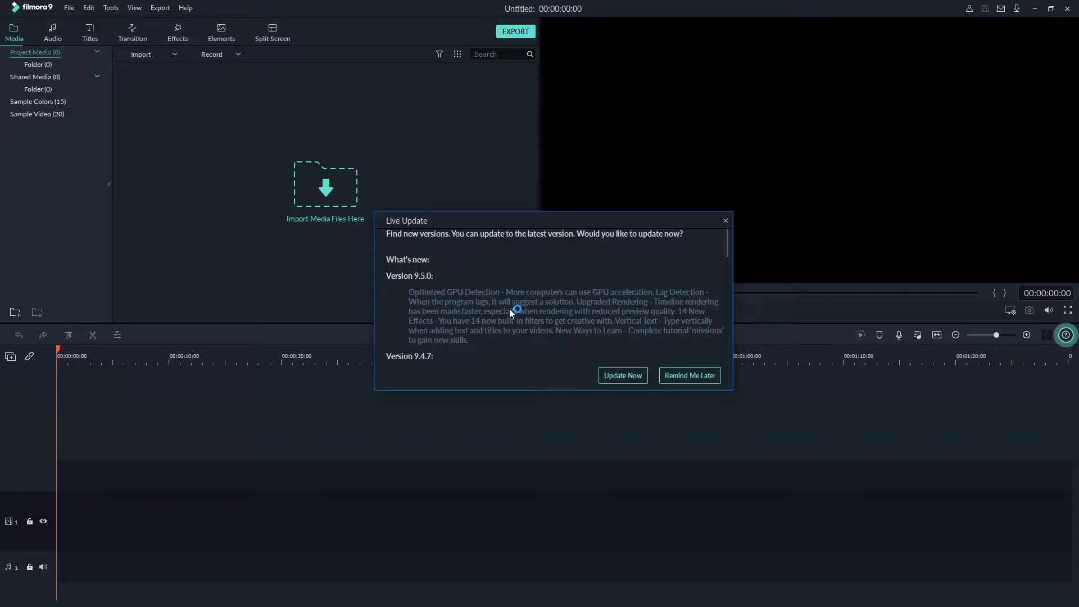
left_click(690, 376)
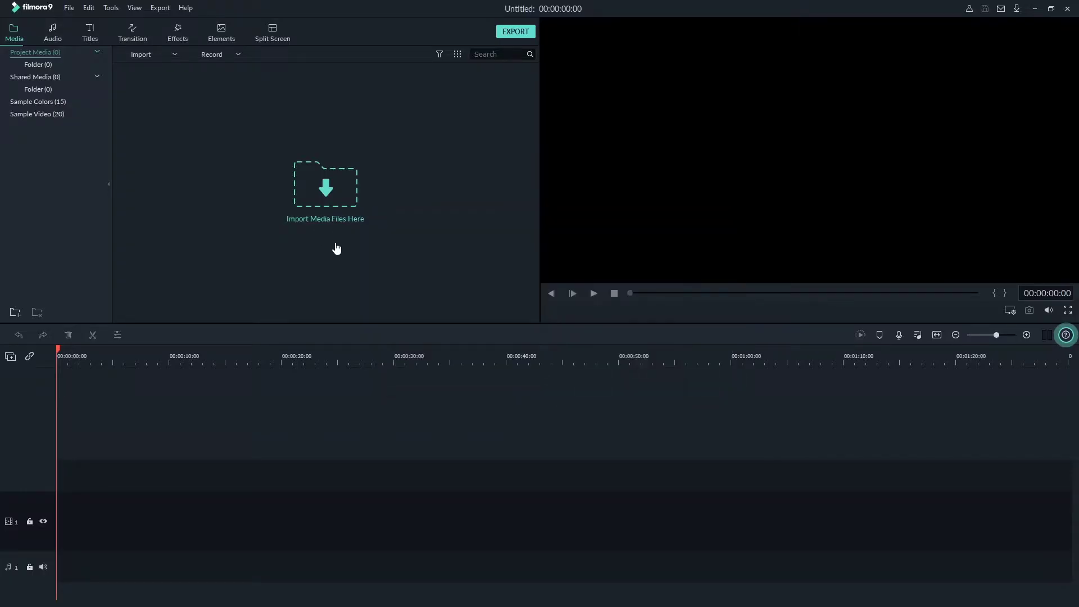
- Download the Always Dreaming and A-GROUP - Verve tracks from the Audio music library
left_click(48, 35)
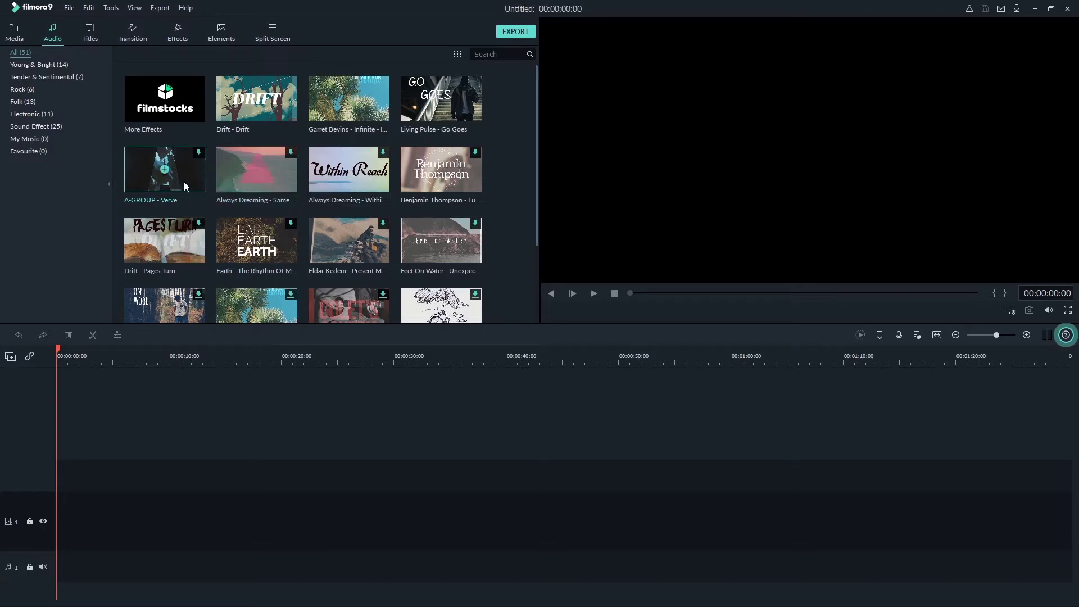
left_click(285, 159)
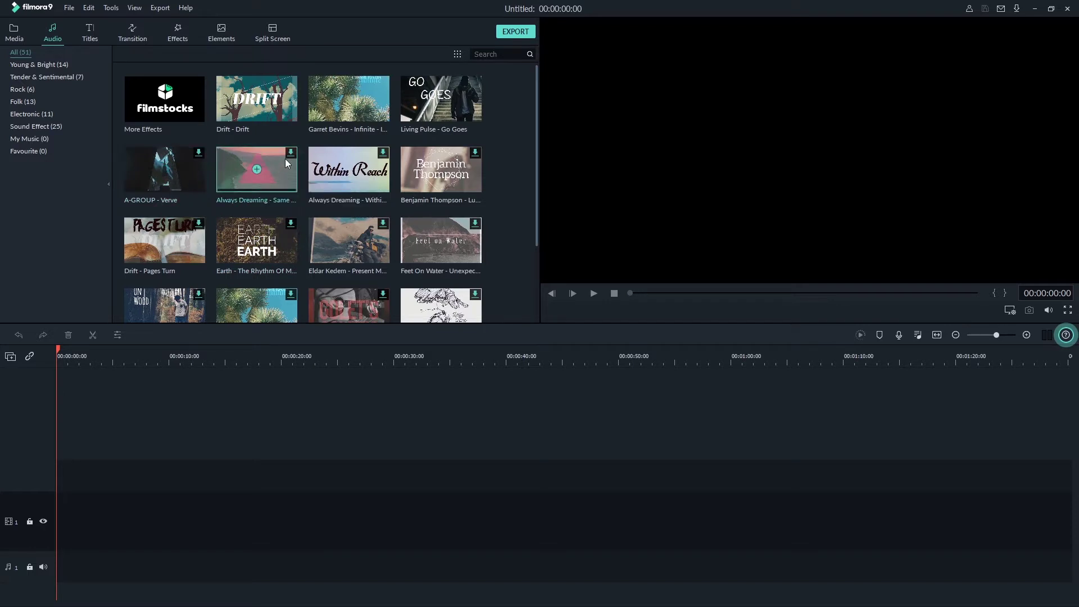
left_click(161, 184)
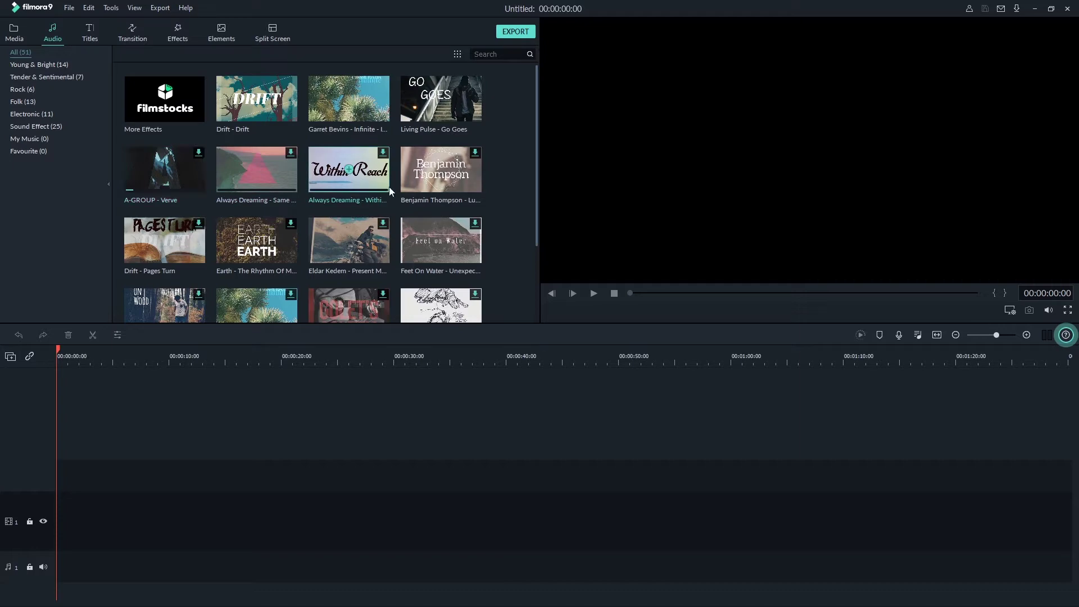
scroll(393, 184, "down", 8)
scroll(393, 184, "down", 2)
scroll(372, 275, "up", 2)
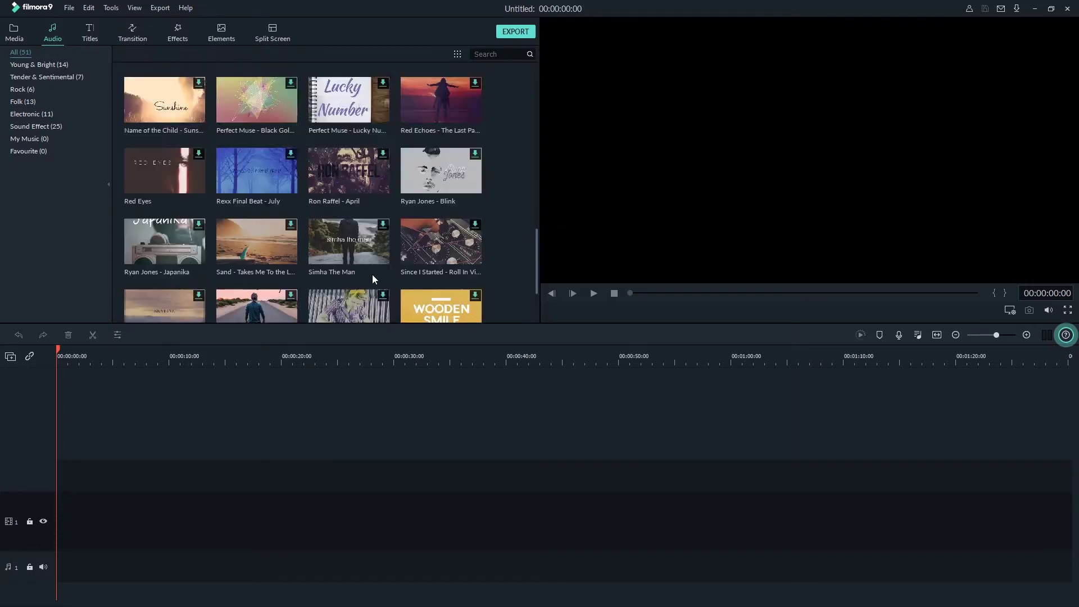
scroll(372, 276, "down", 2)
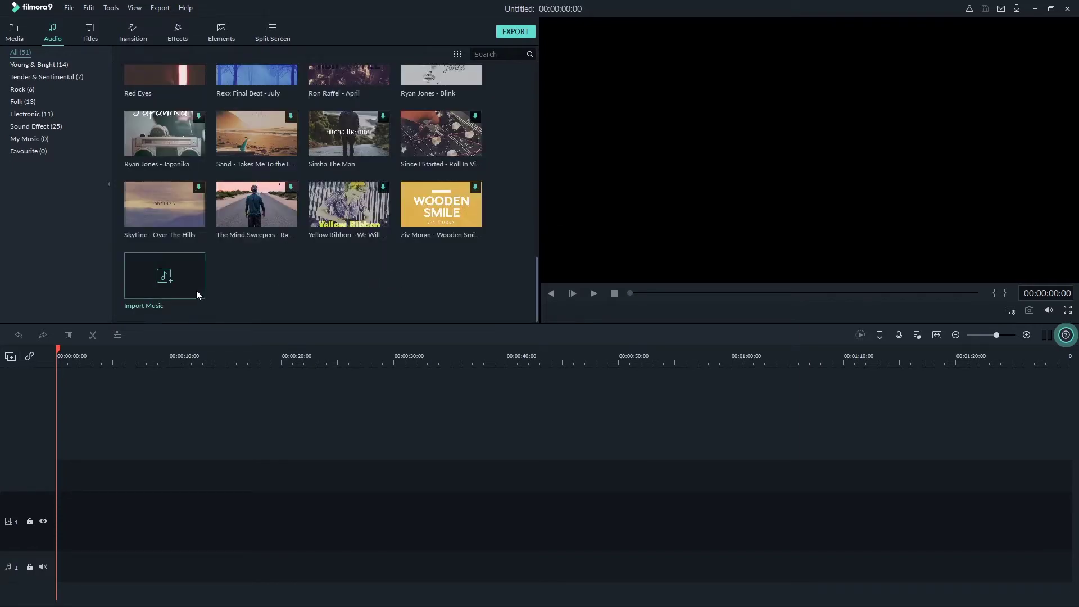
- Browse the Titles library of title templates
left_click(86, 42)
scroll(281, 166, "down", 10)
scroll(283, 171, "down", 2)
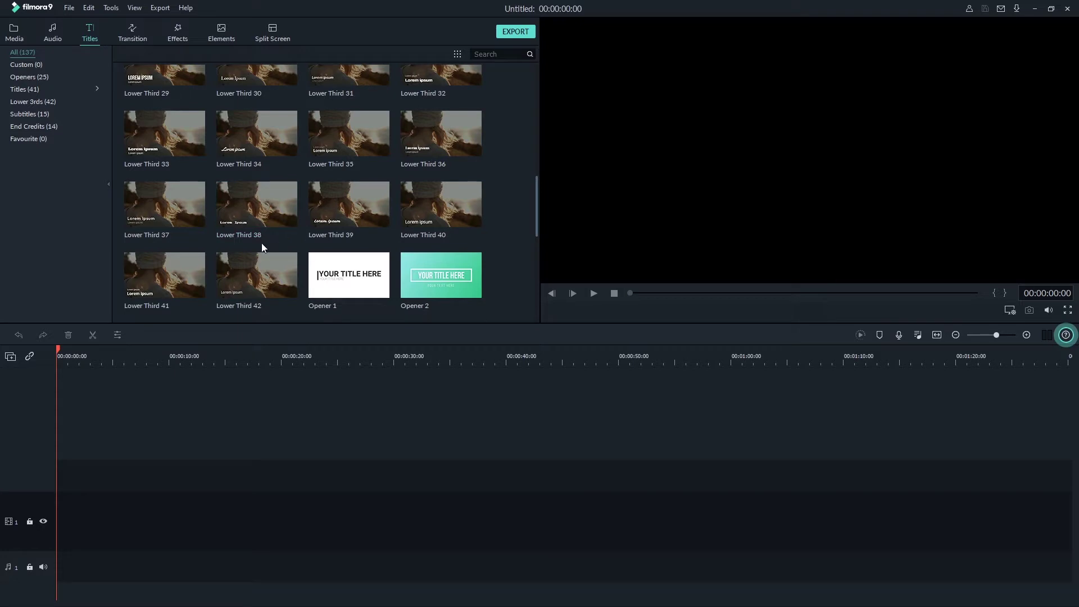
- Place the Credit 5 title on video track 1 and confirm its text editor unchanged
scroll(242, 241, "up", 10)
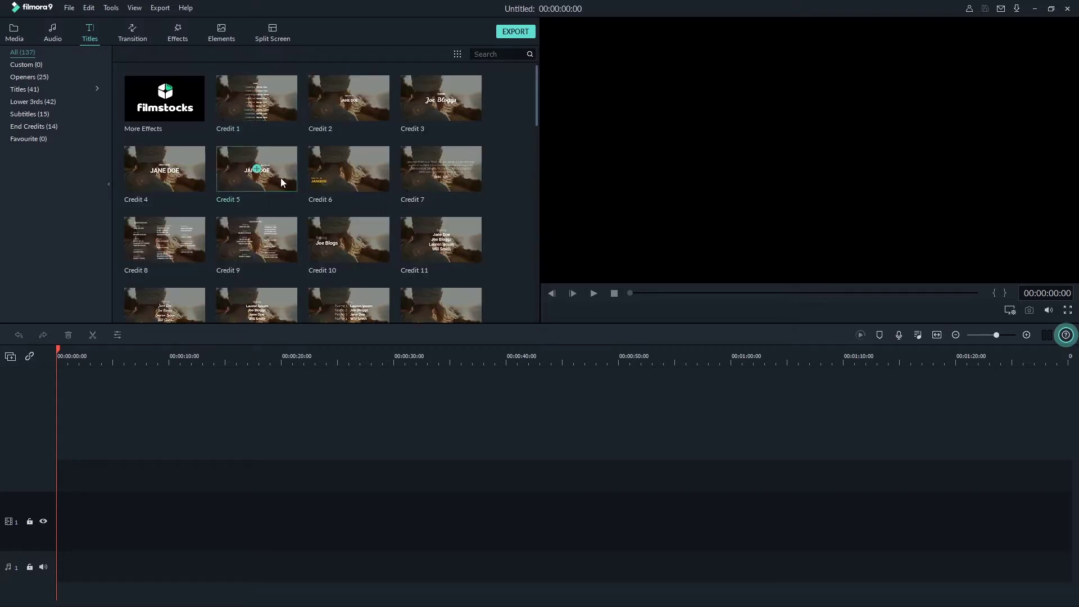
left_click(269, 178)
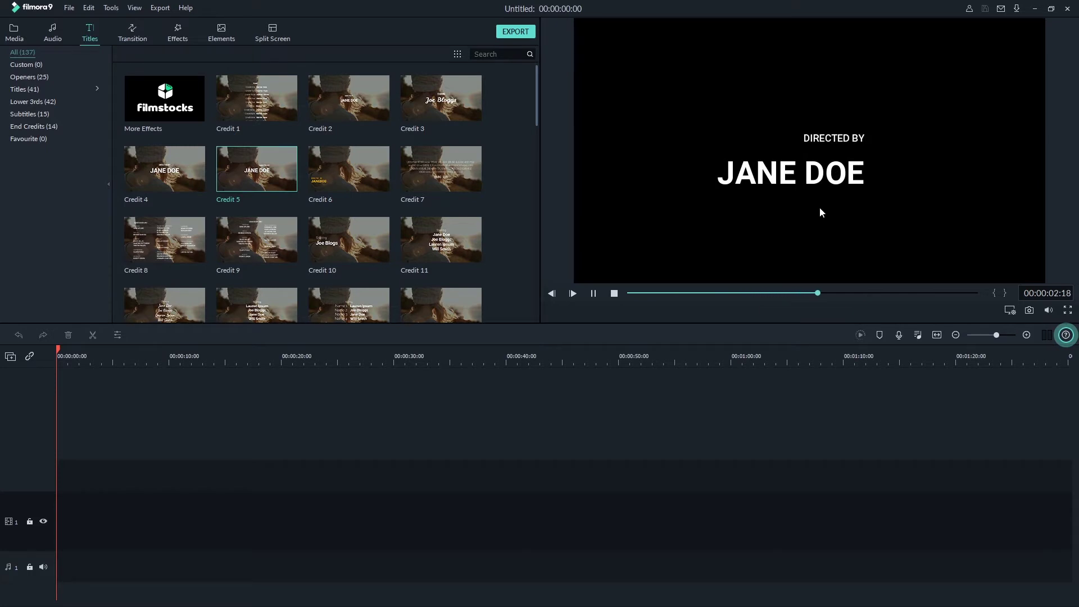
mouse_move(257, 172)
left_mouse_down()
mouse_move(142, 504)
mouse_move(154, 503)
left_mouse_up()
double_click(167, 521)
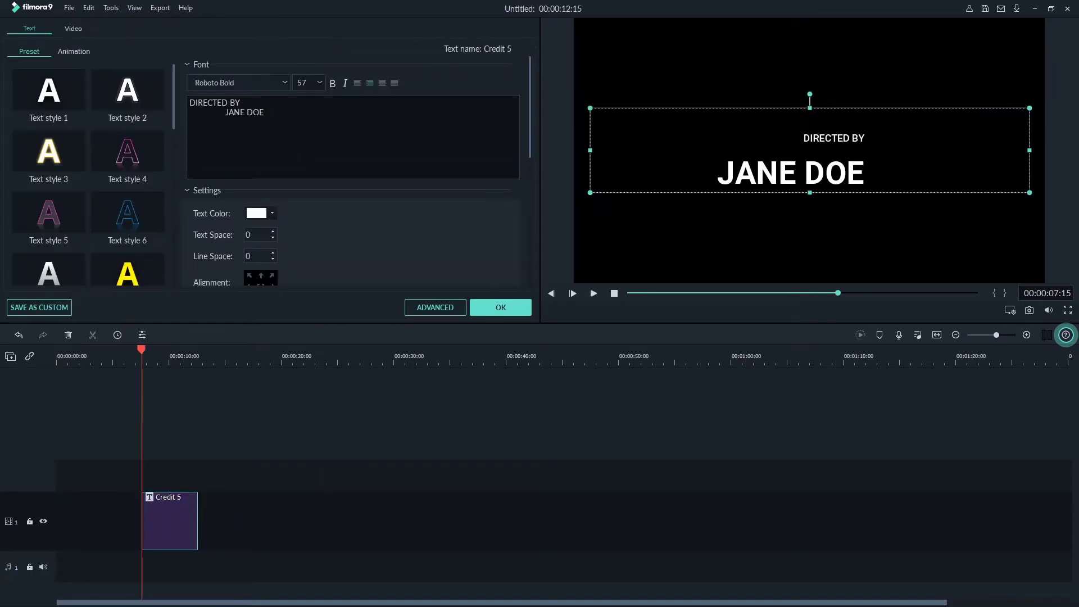
left_click(494, 309)
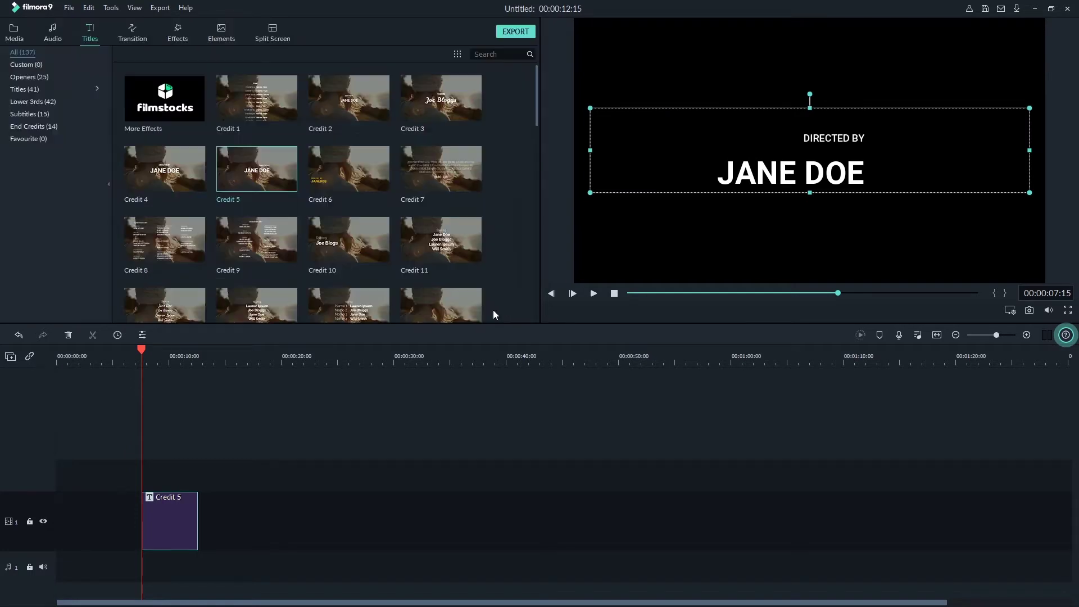
left_click(143, 34)
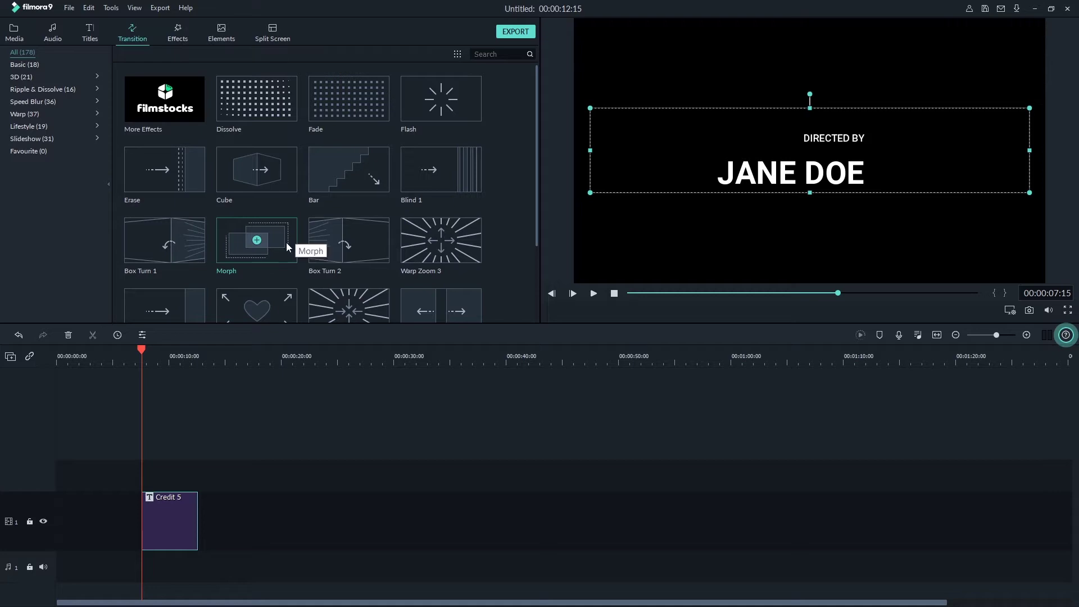
- Scroll through the Transition and Effects libraries
scroll(285, 242, "down", 5)
scroll(294, 227, "down", 5)
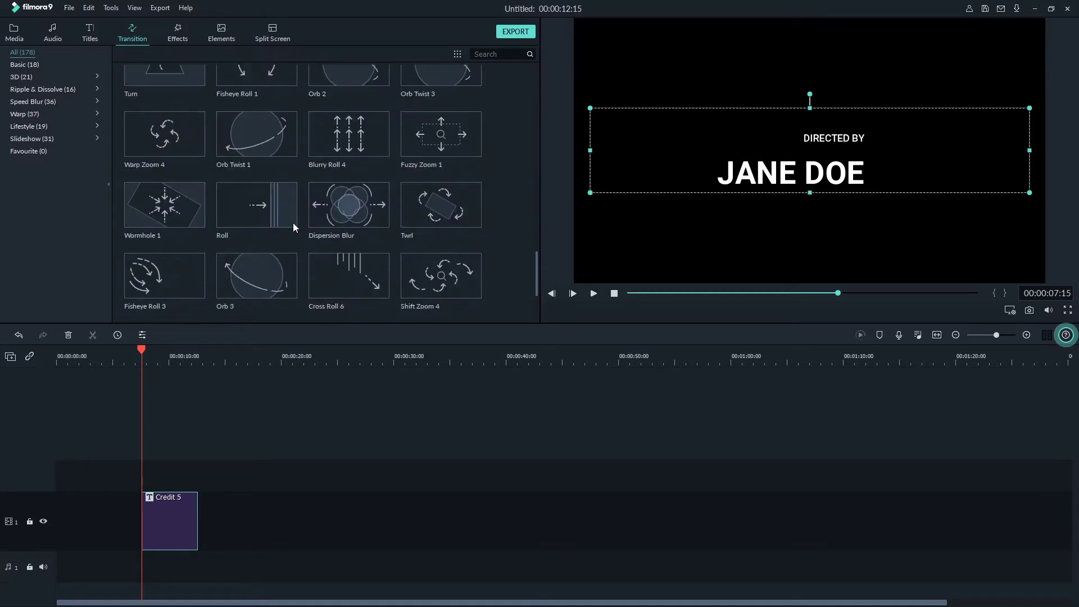
scroll(293, 226, "down", 5)
left_click(186, 37)
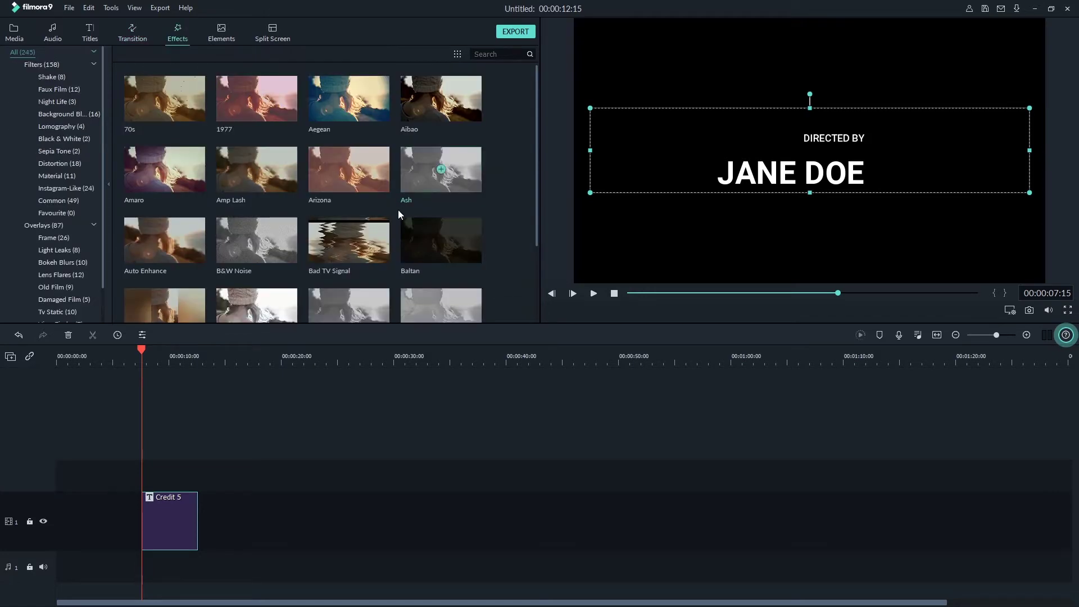
scroll(334, 236, "down", 2)
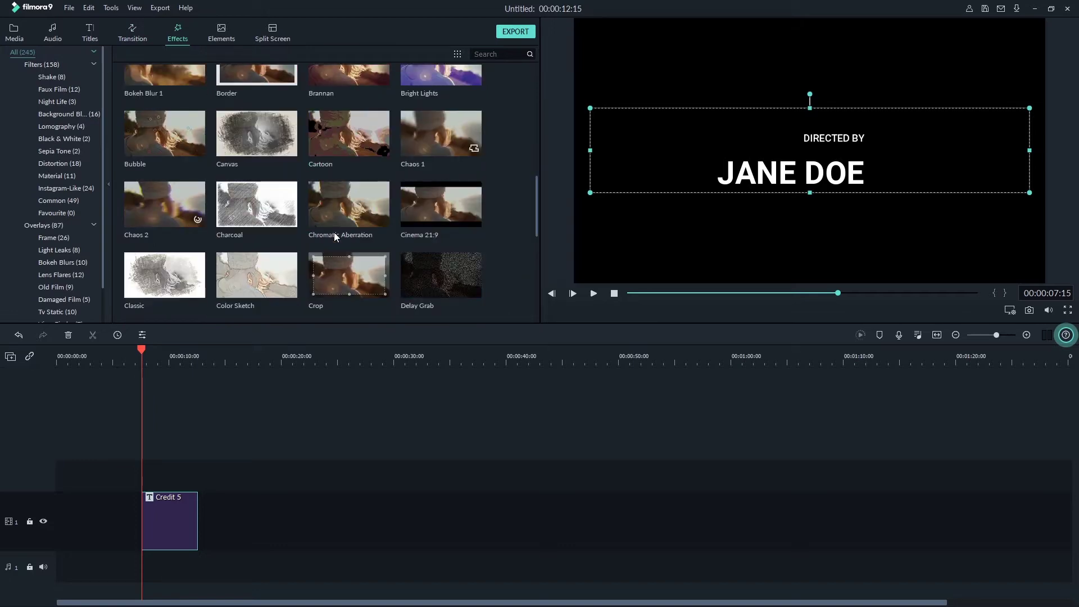
scroll(334, 231, "down", 5)
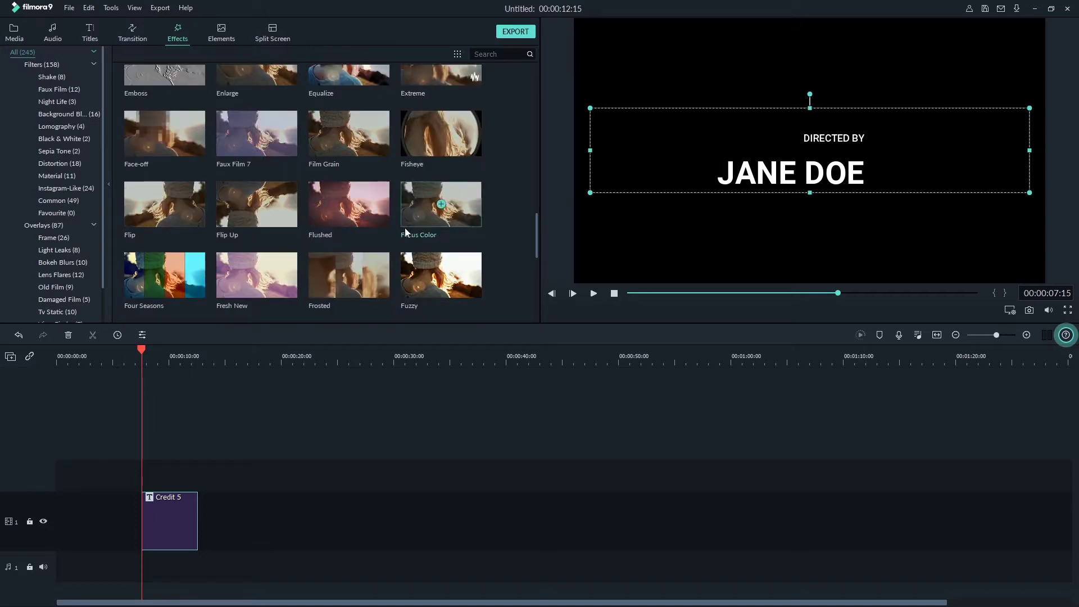
- Preview Element Love 2 in Elements, then browse the Split Screen layouts
left_click(224, 37)
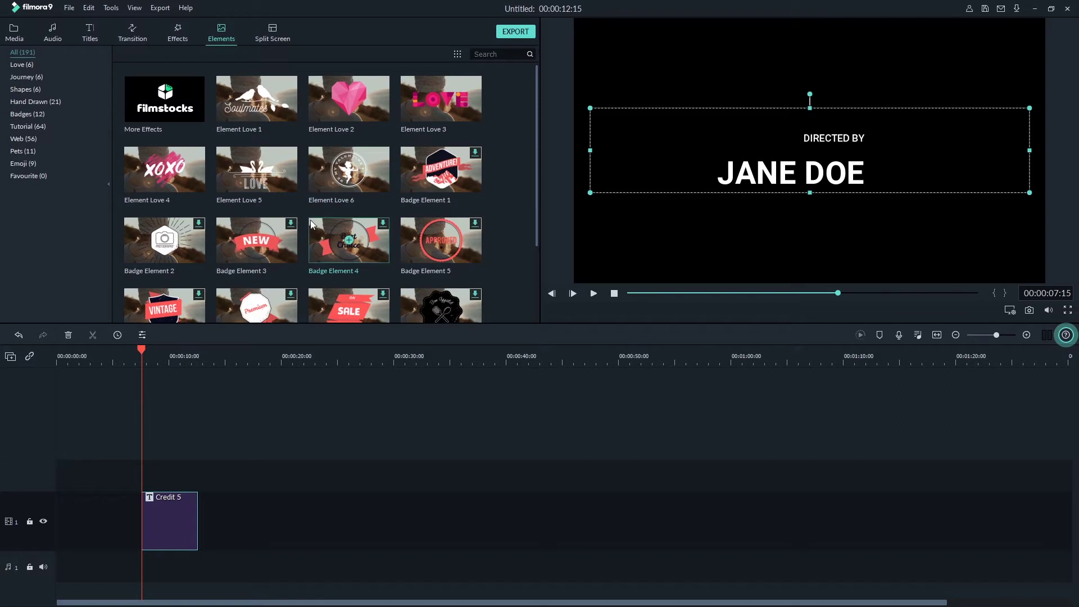
left_click(367, 121)
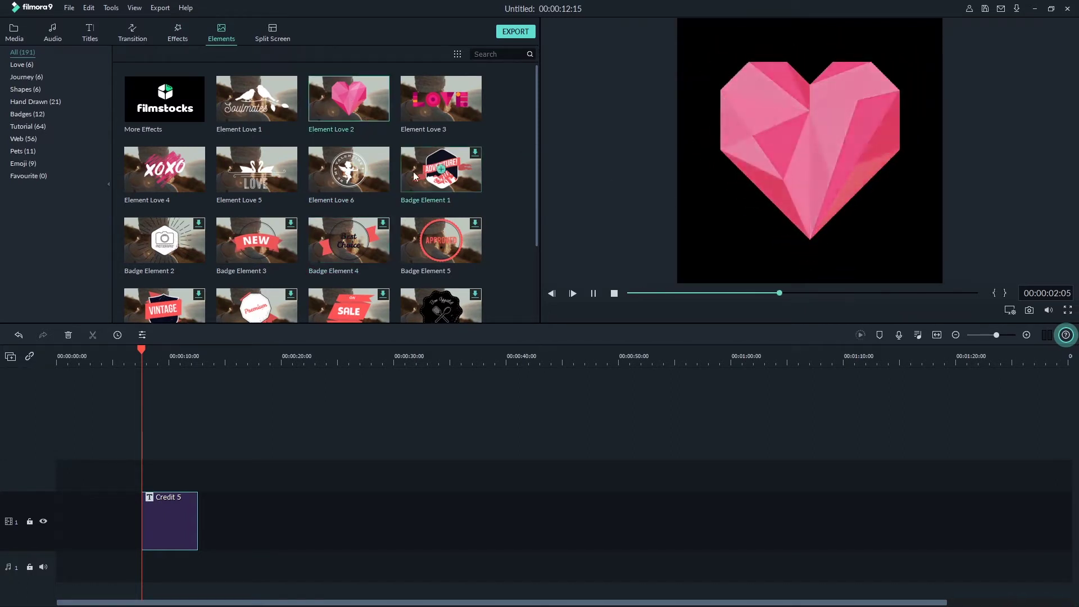
left_click(279, 30)
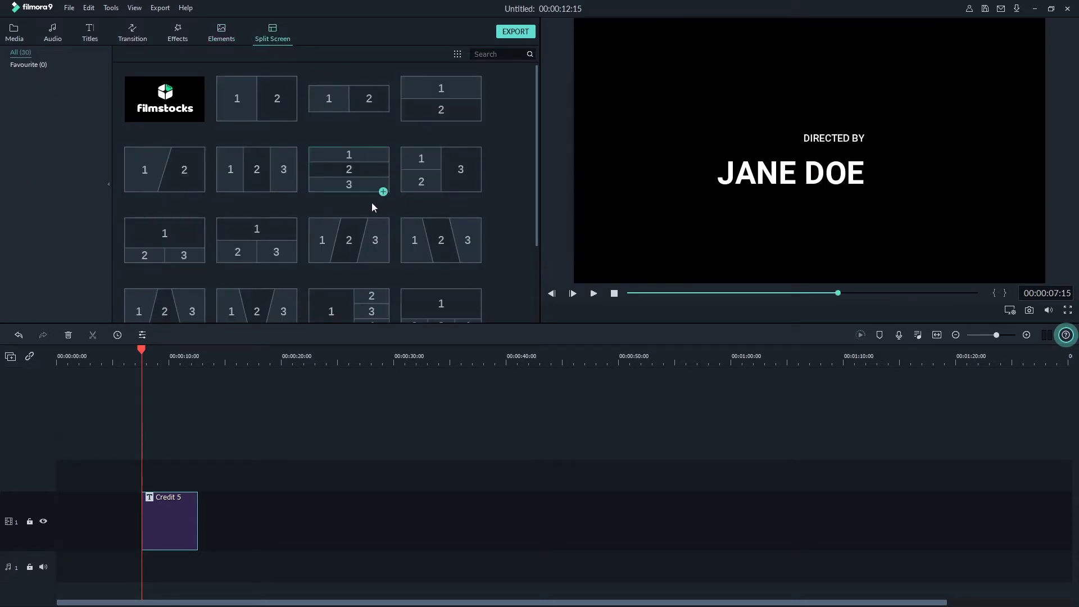
scroll(320, 210, "down", 5)
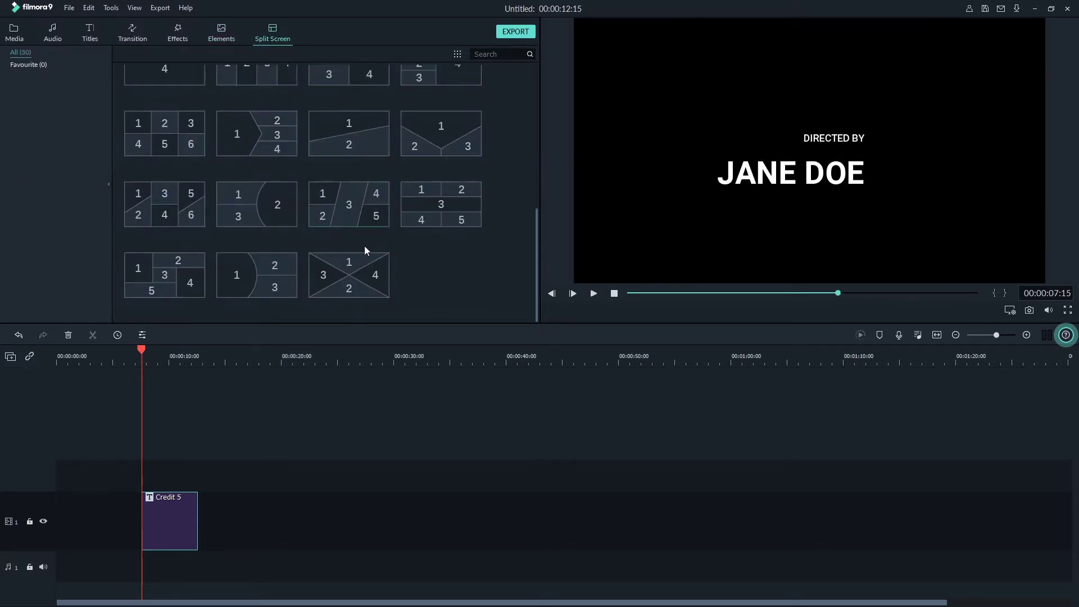
scroll(365, 246, "up", 5)
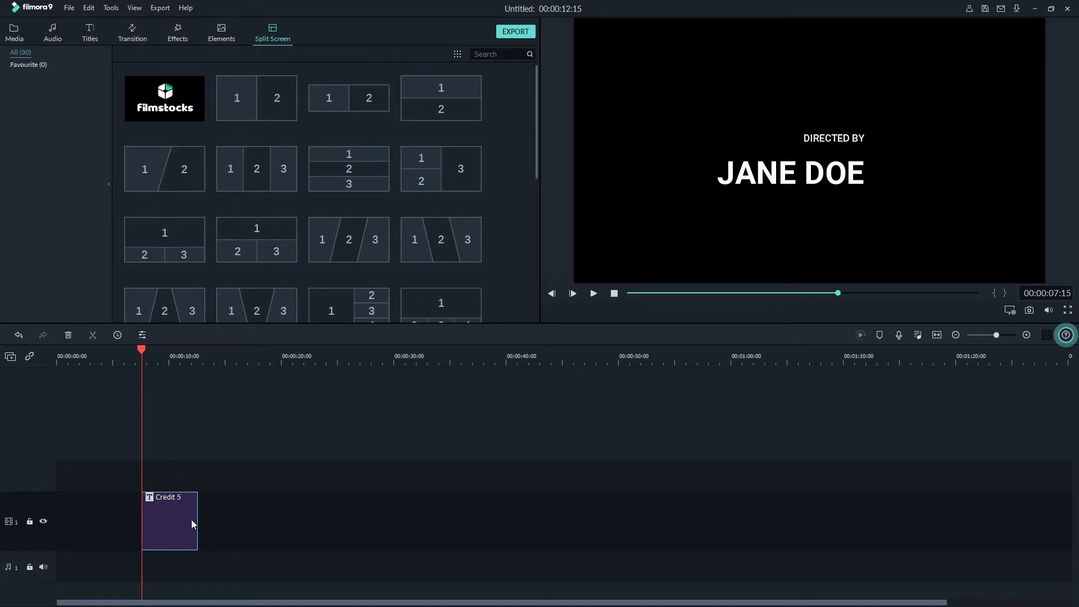
- Delete the Credit 5 clip and import motage.mp4 from the Videos folder
key("Delete")
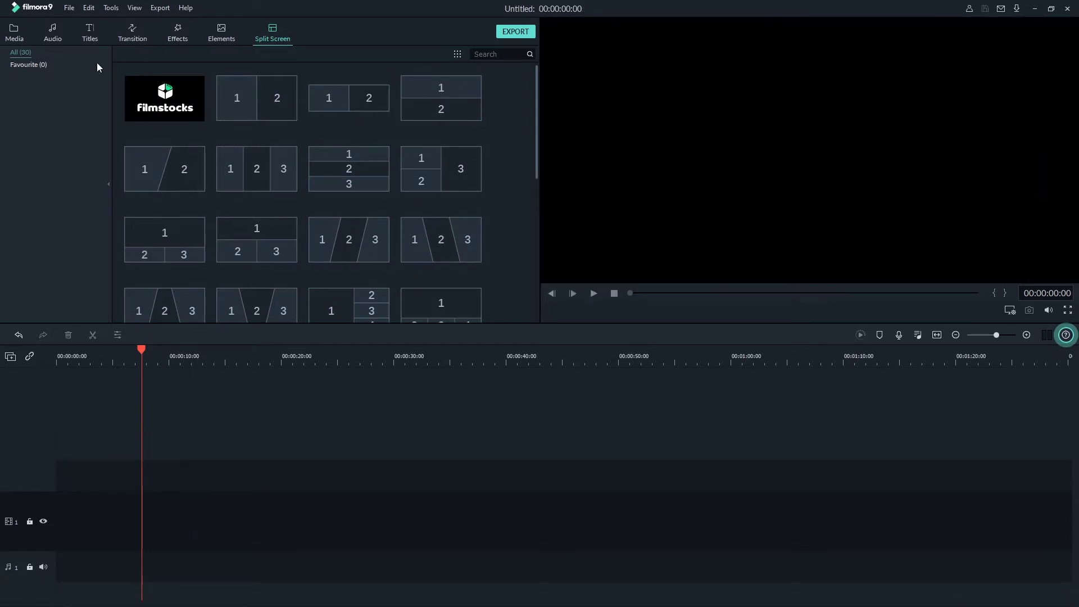
left_click(14, 31)
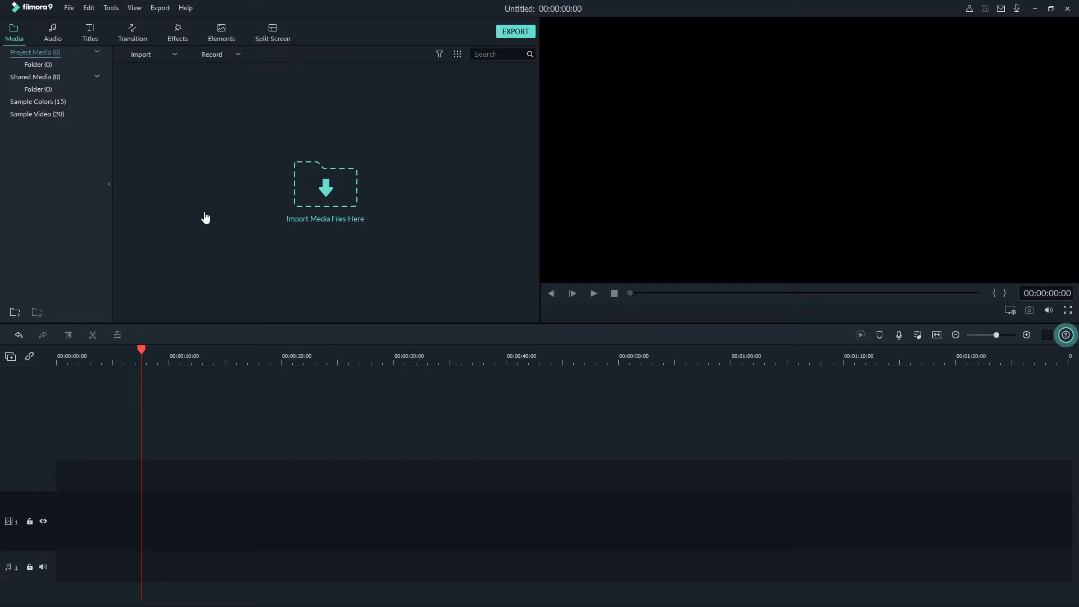
left_click(334, 203)
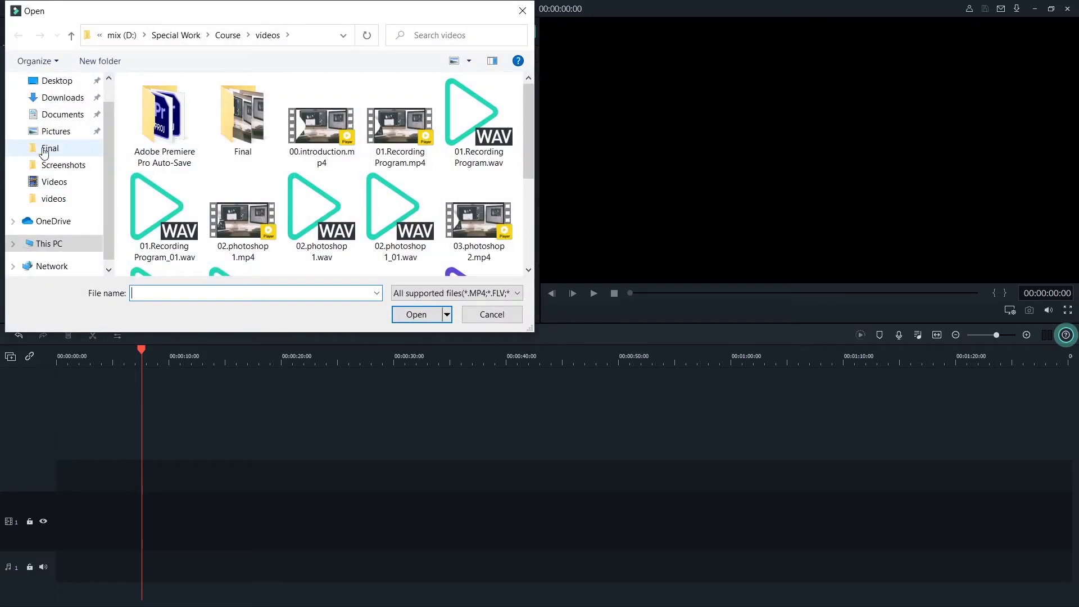
left_click(51, 182)
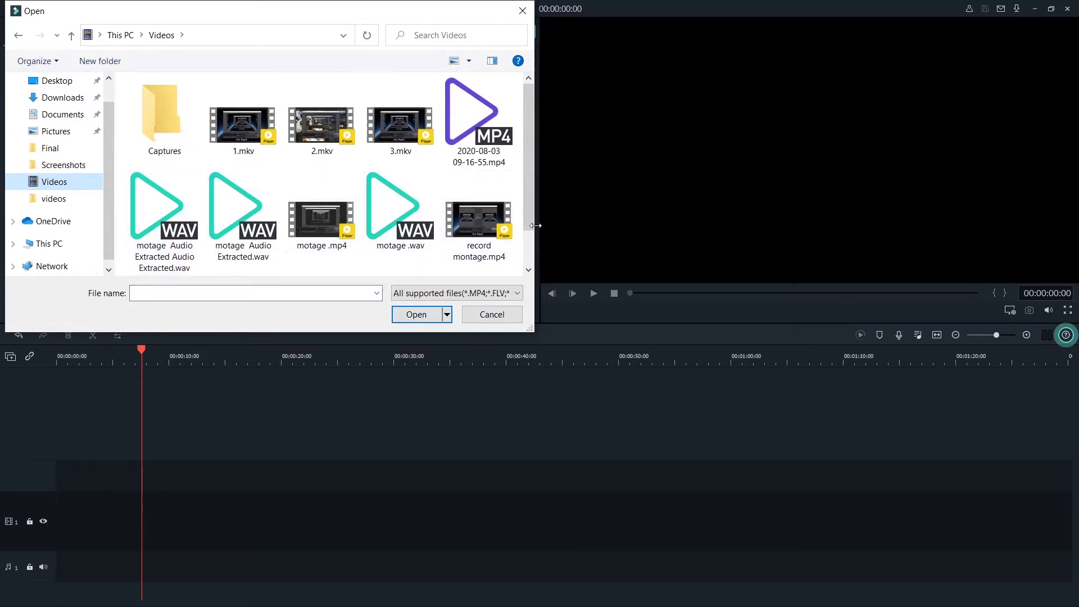
left_click(322, 222)
left_click(417, 315)
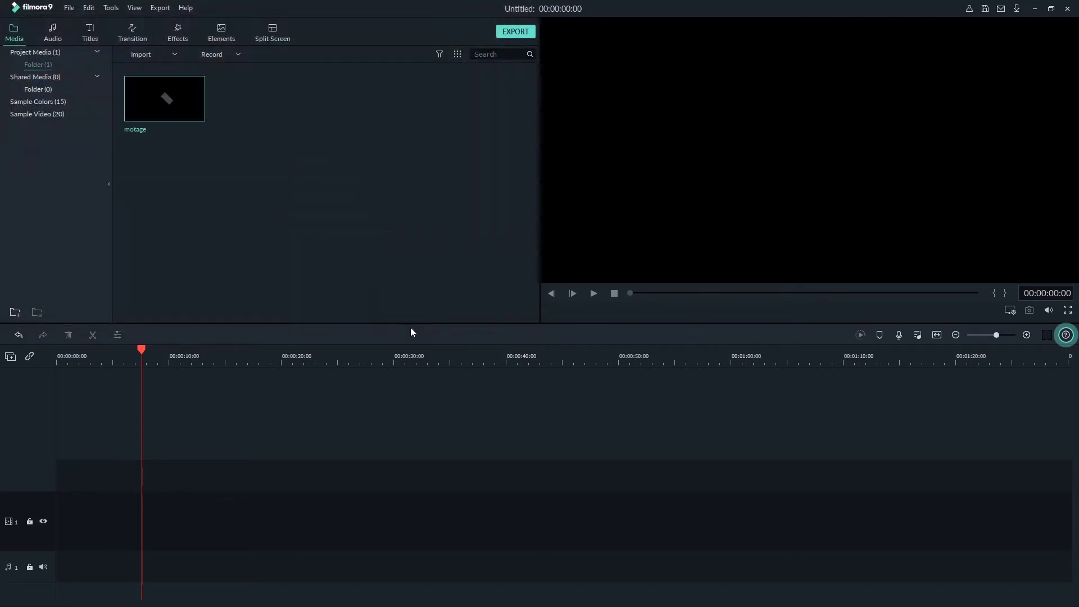
- Add the motage clip to video track 1, choosing DON'T CHANGE for project settings
mouse_move(183, 101)
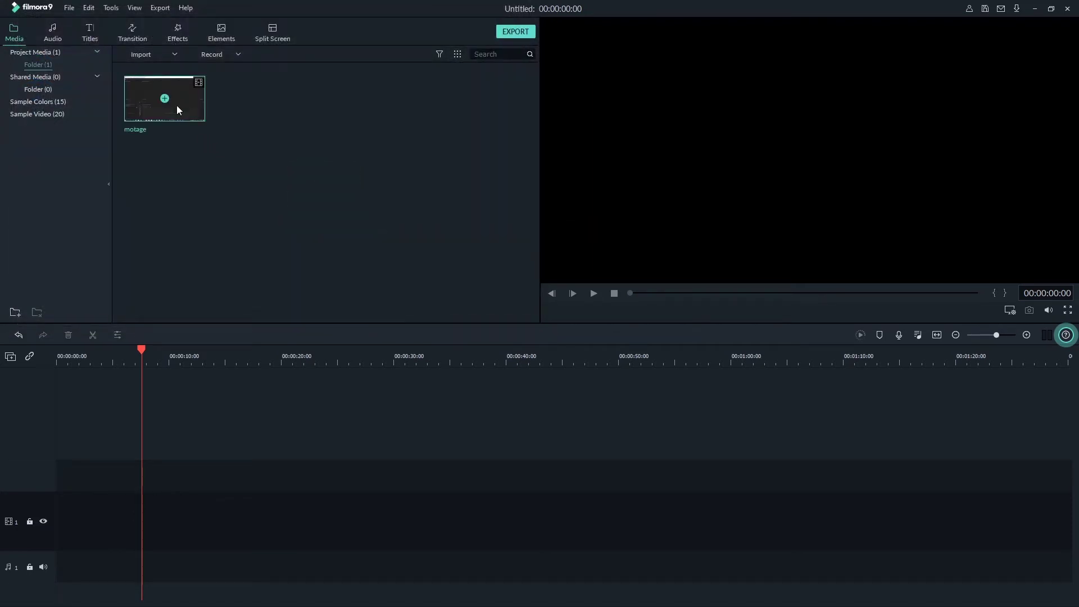
left_click_drag(176, 106, 218, 240)
mouse_move(177, 103)
double_click(179, 122)
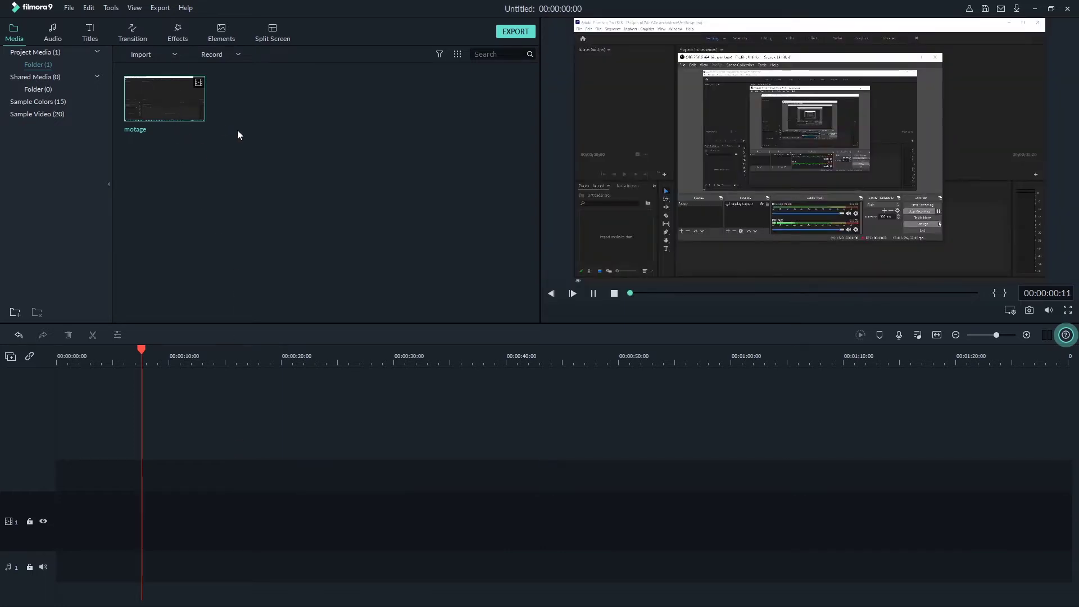
left_click(164, 99)
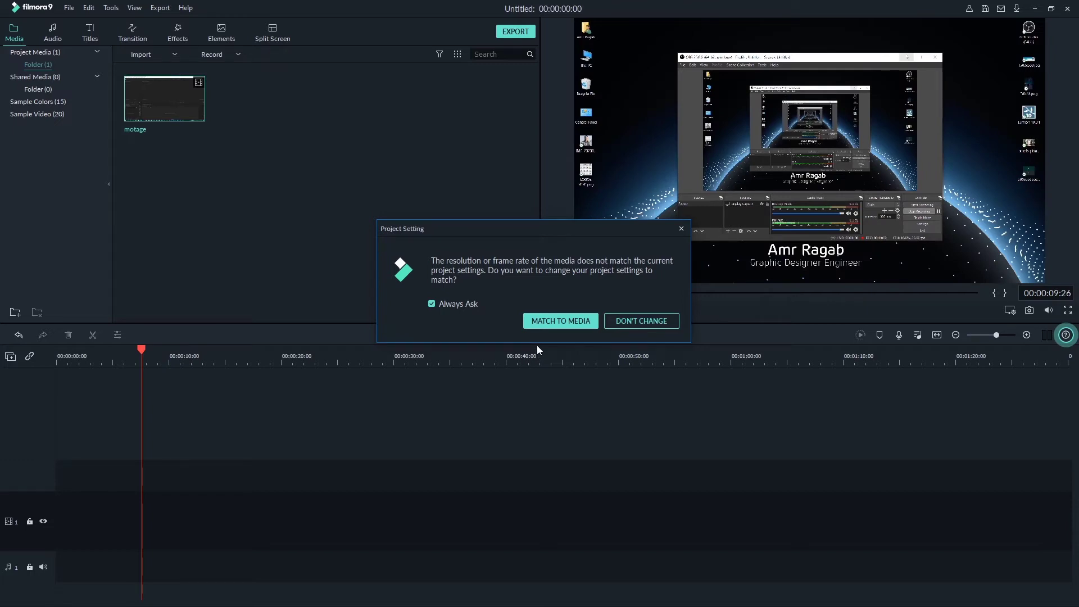
left_click(640, 322)
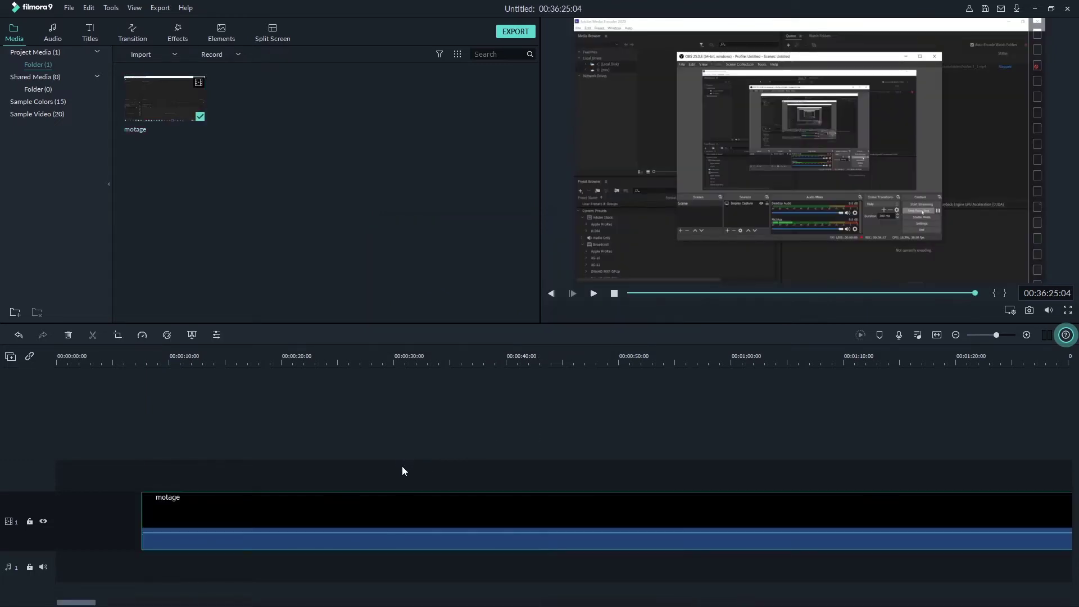
- Move the motage clip to 0:00, try splitting and deleting at 00:00:11:01, then undo both
left_click_drag(343, 510, 257, 511)
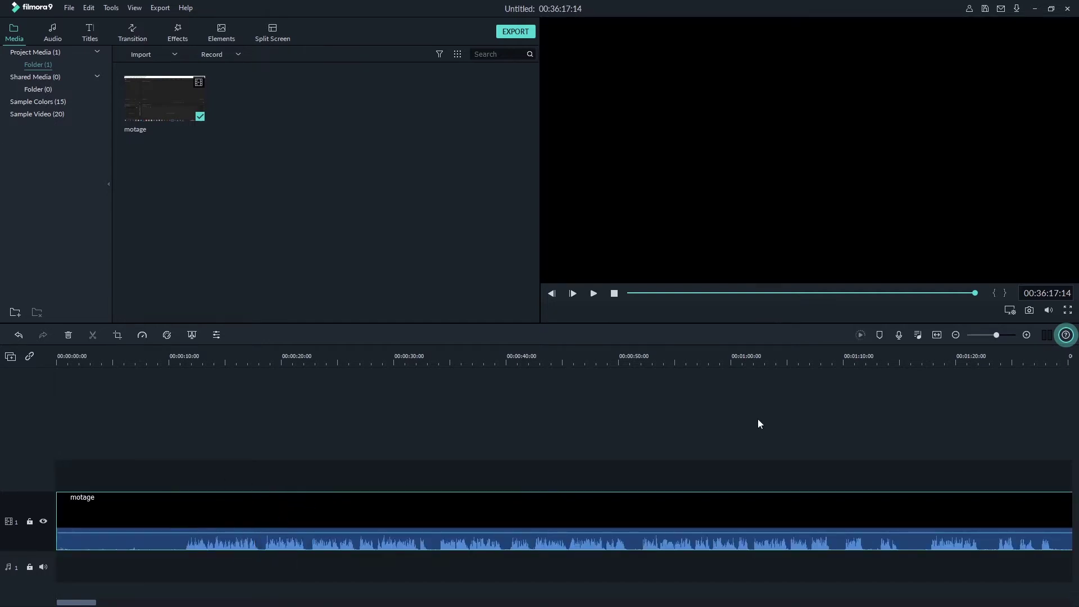
left_click_drag(636, 293, 618, 301)
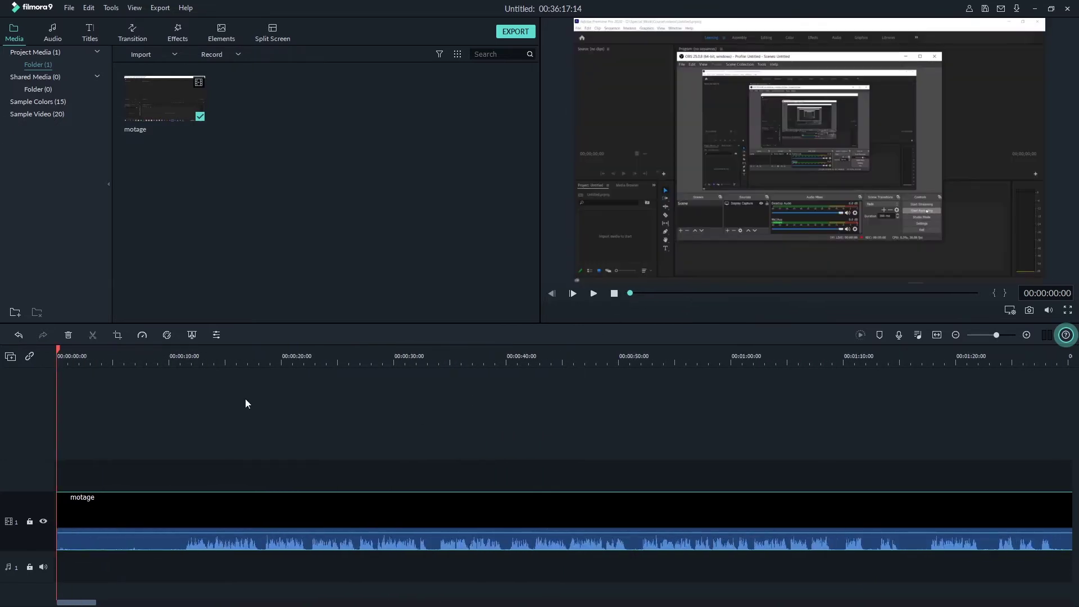
mouse_move(59, 354)
left_mouse_down()
mouse_move(187, 363)
mouse_move(160, 386)
left_mouse_up()
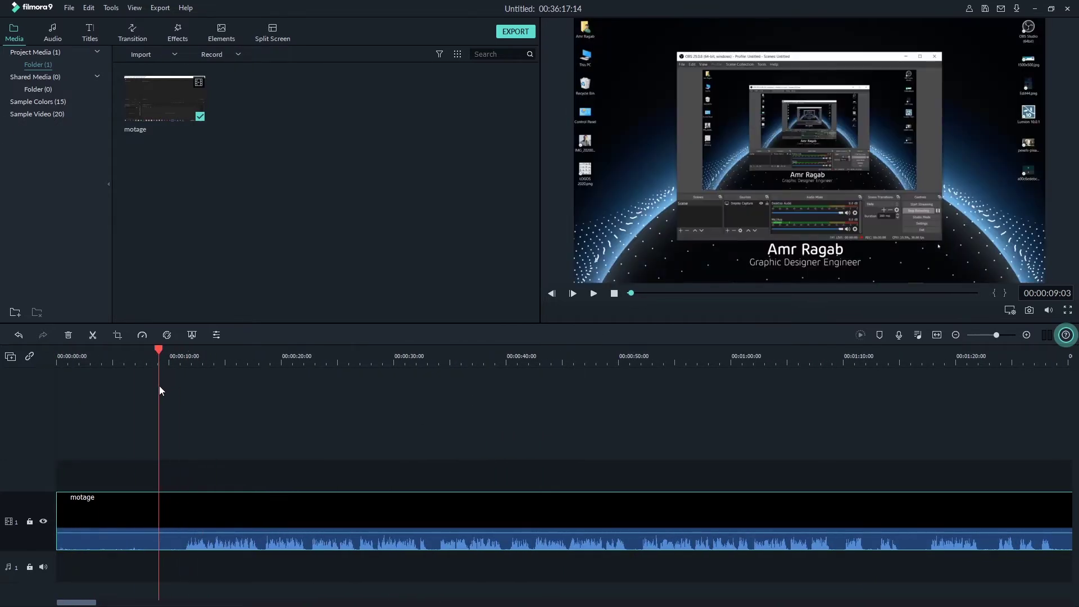
left_click_drag(160, 386, 180, 393)
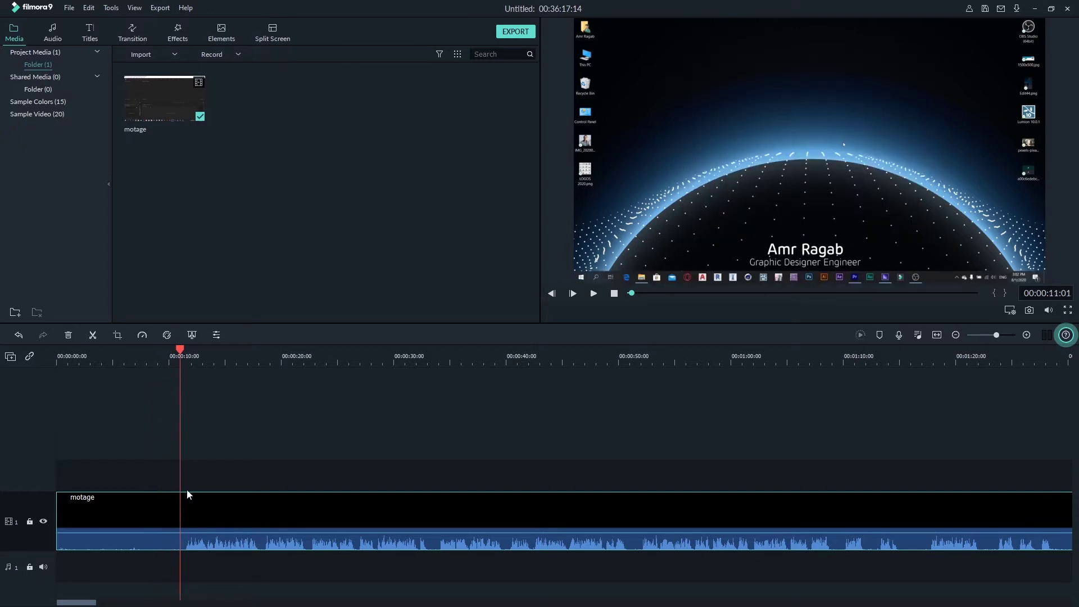
right_click(187, 511)
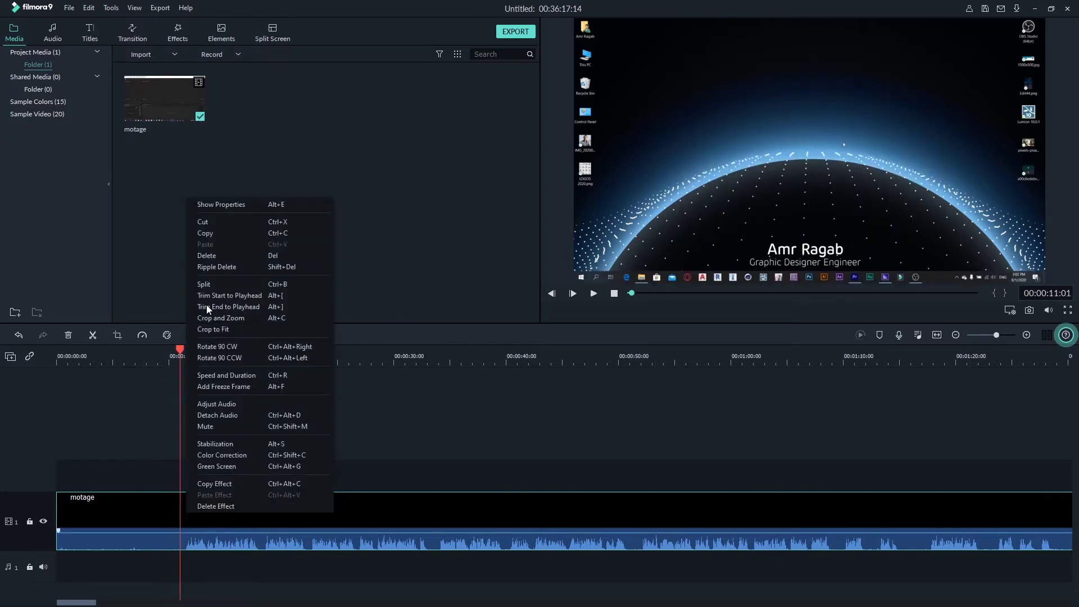
left_click(201, 286)
left_click(161, 520)
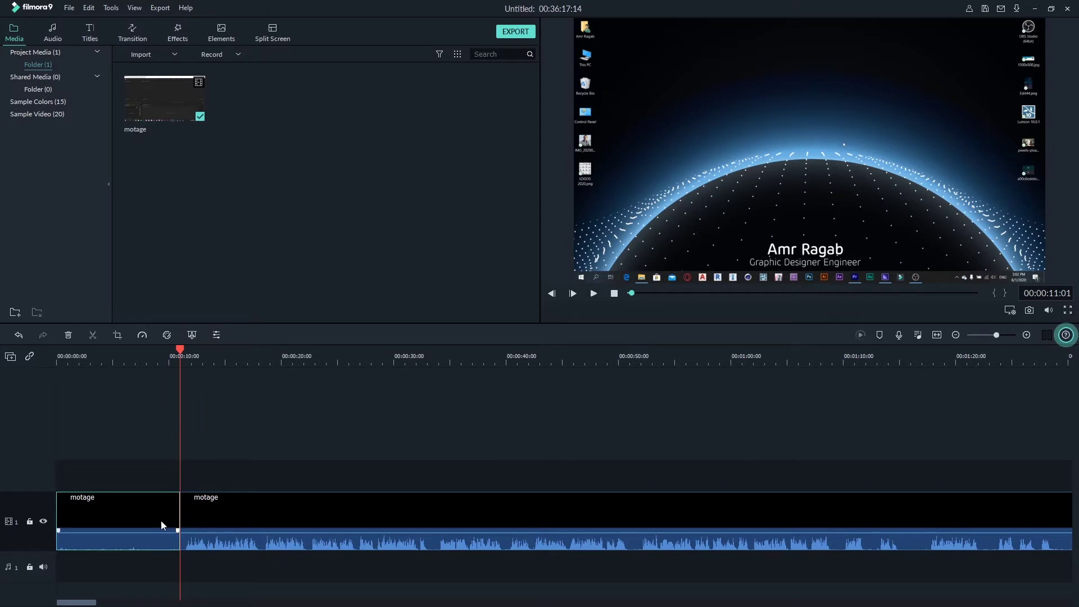
key("Delete")
key("ctrl+z")
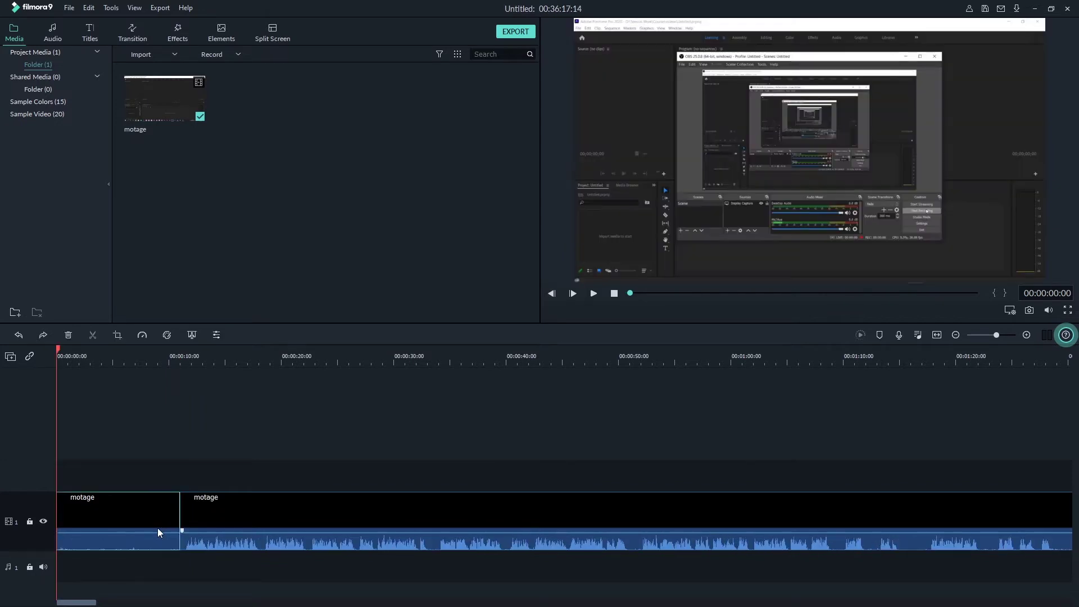
key("ctrl+z")
- Trim the clip's start to the playhead near 11 seconds and delete the leading gap
left_click_drag(68, 355, 183, 350)
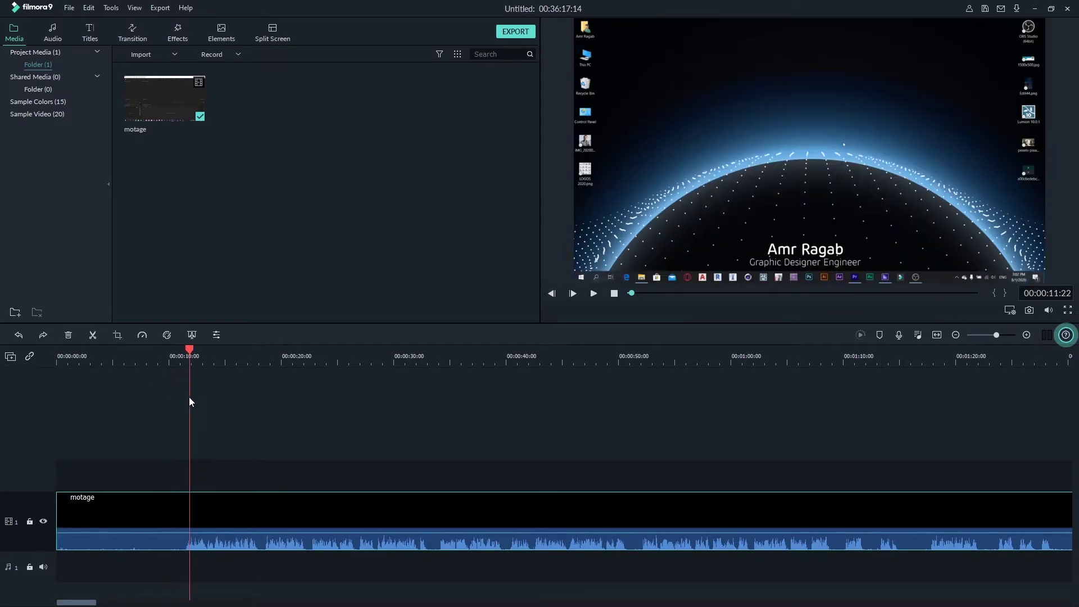
right_click(194, 513)
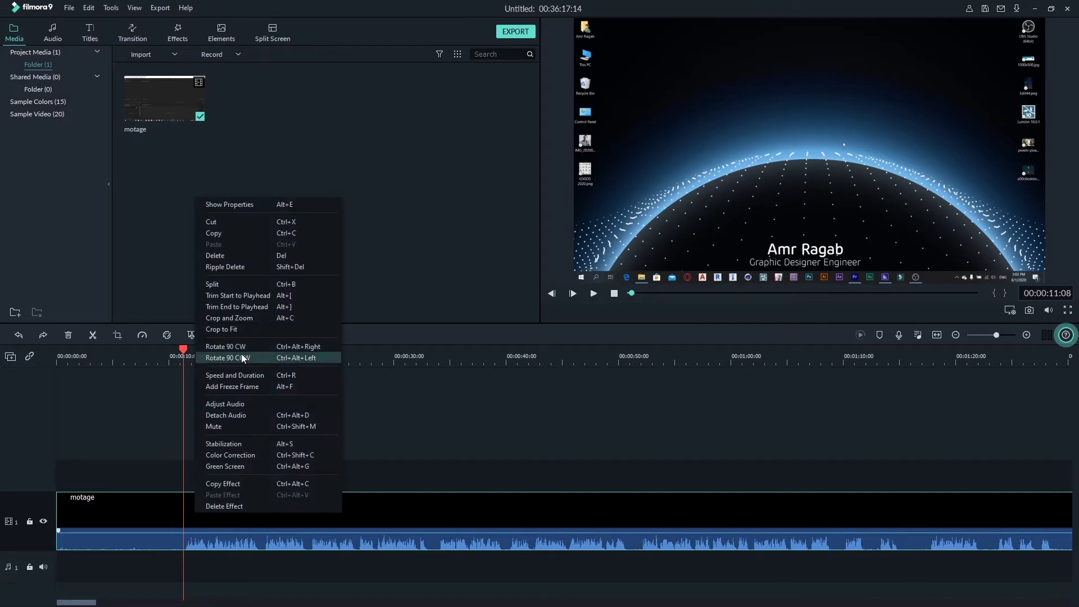
left_click(232, 299)
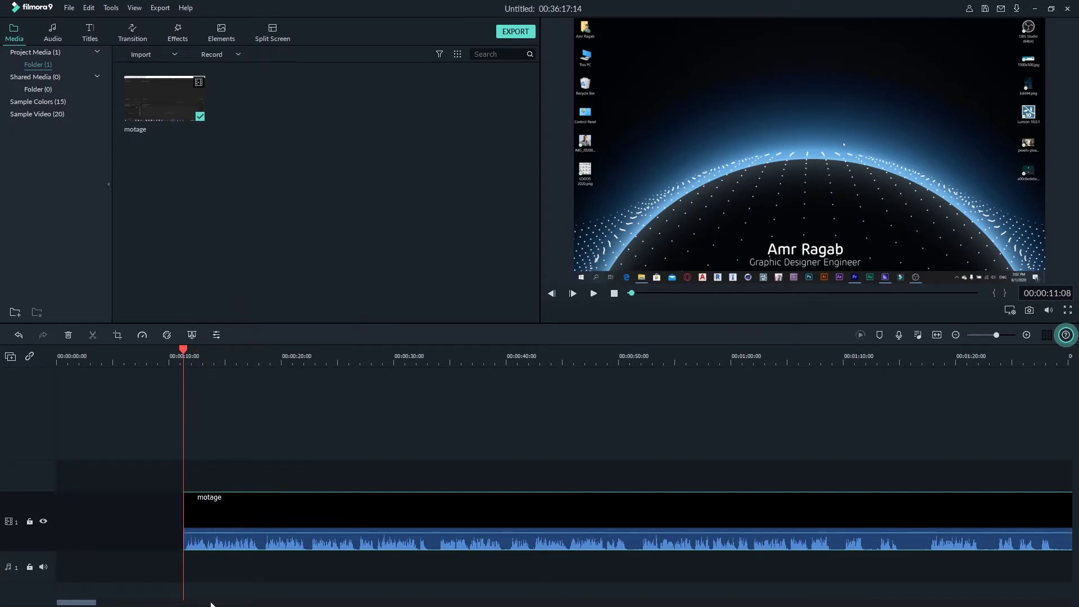
left_click(157, 531)
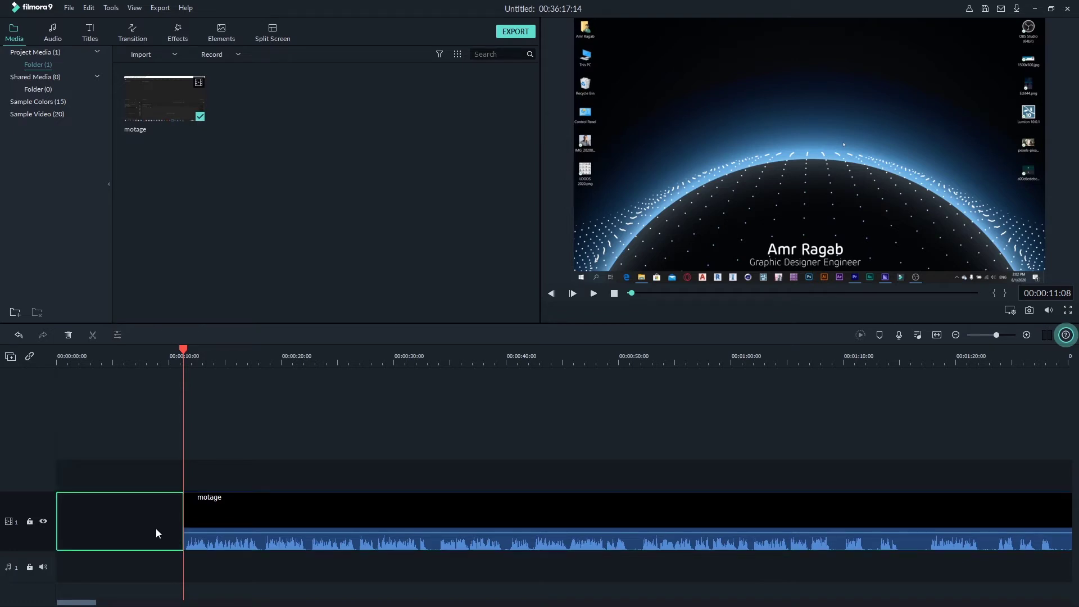
key("Delete")
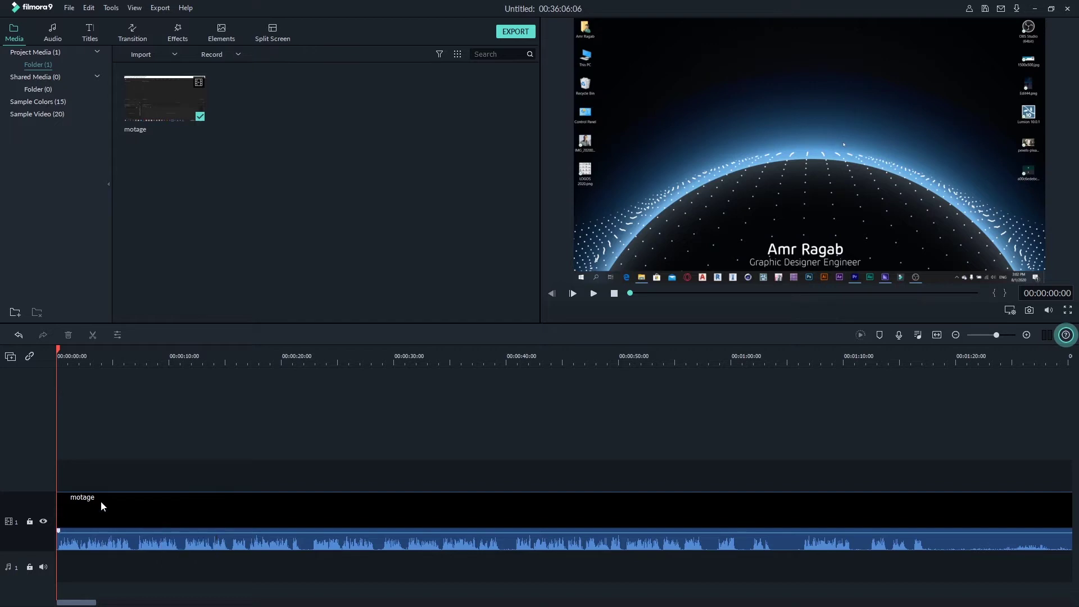
- Play back the trimmed clip, then zoom the timeline in and scroll back to the start
key("space")
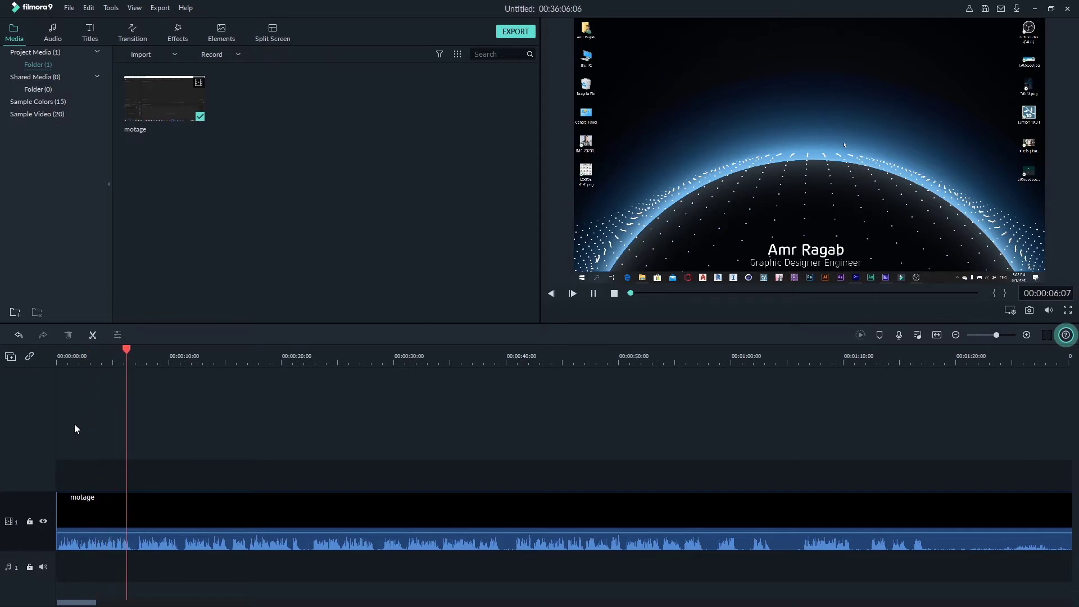
key("space")
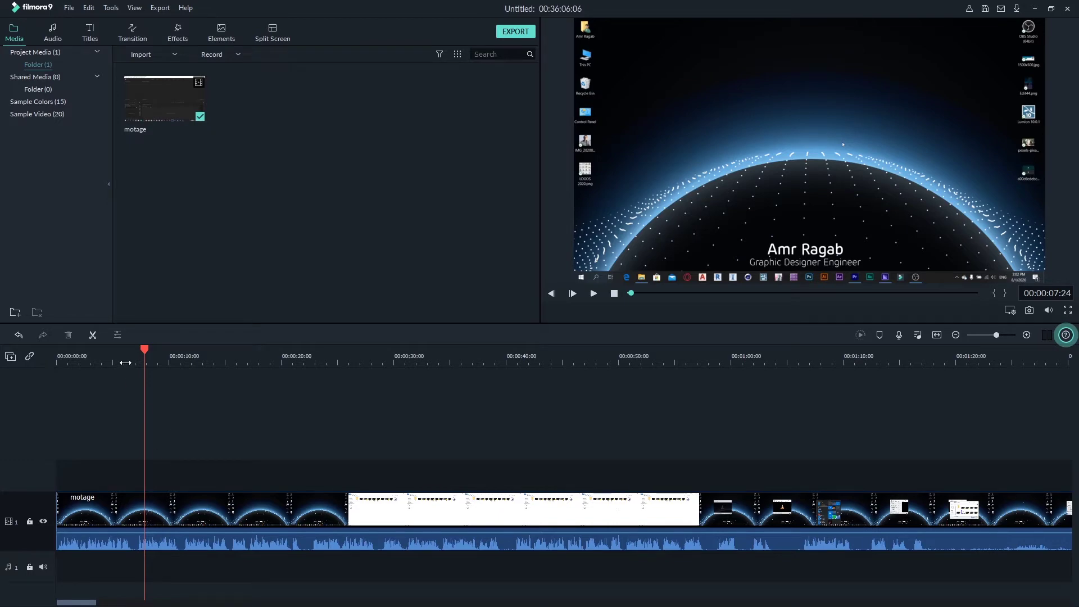
mouse_move(125, 362)
left_mouse_down()
mouse_move(69, 369)
mouse_move(144, 369)
left_mouse_up()
left_click_drag(200, 368, 225, 373)
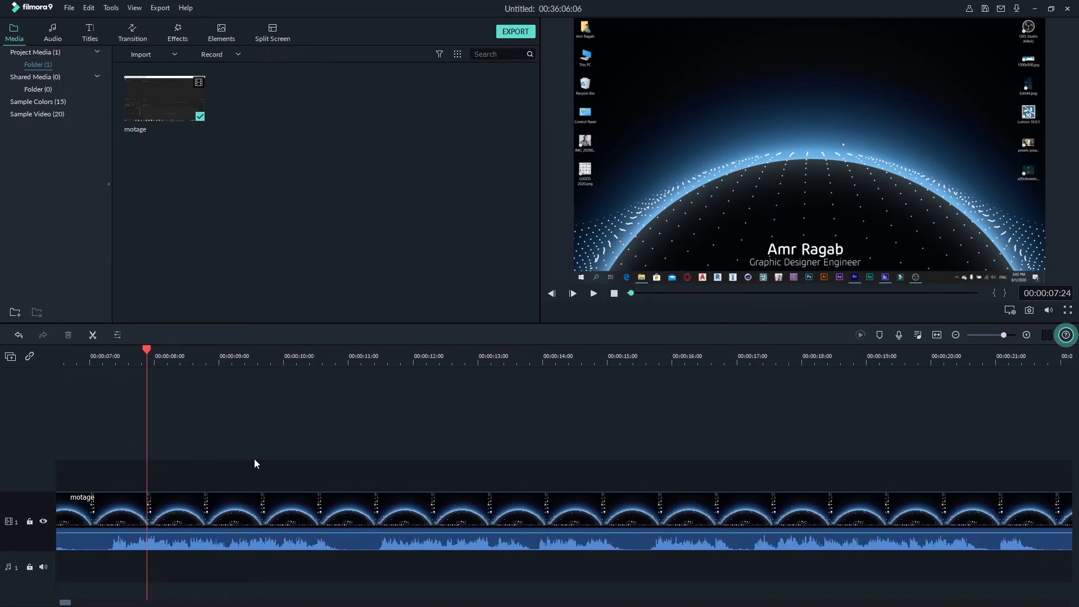
left_click_drag(65, 603, 62, 604)
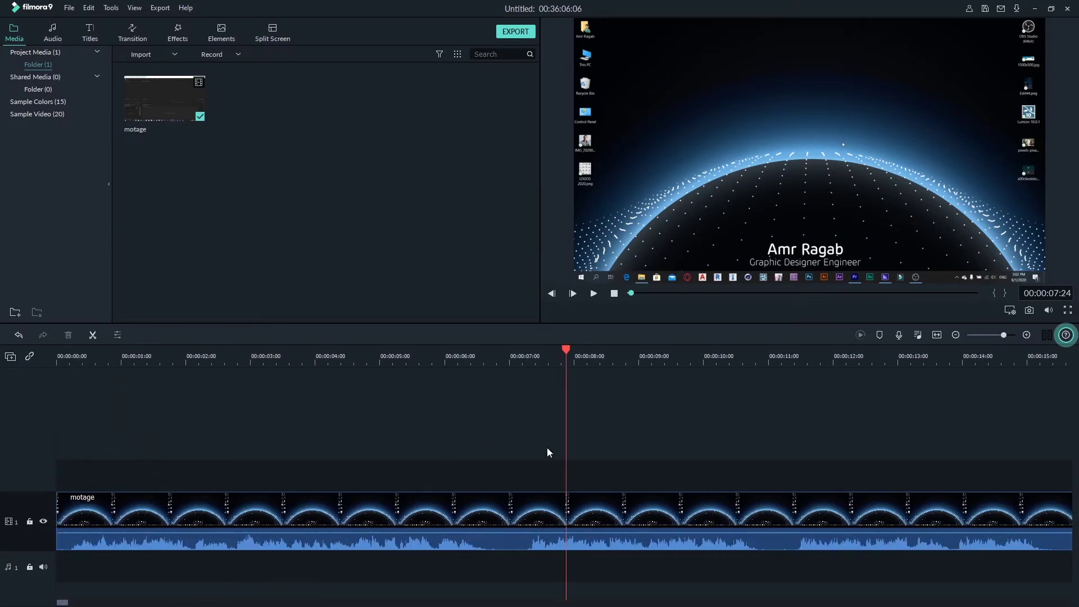
- Split the motage clip at 00:00:06:15 and 00:00:07:08 and delete the piece between
left_click_drag(566, 349, 486, 410)
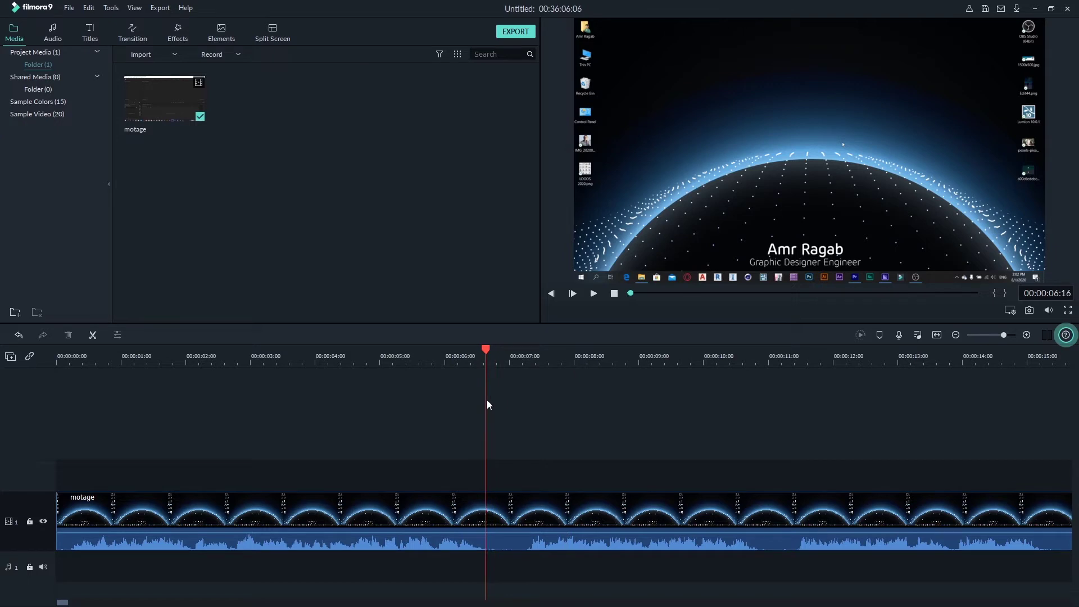
right_click(501, 451)
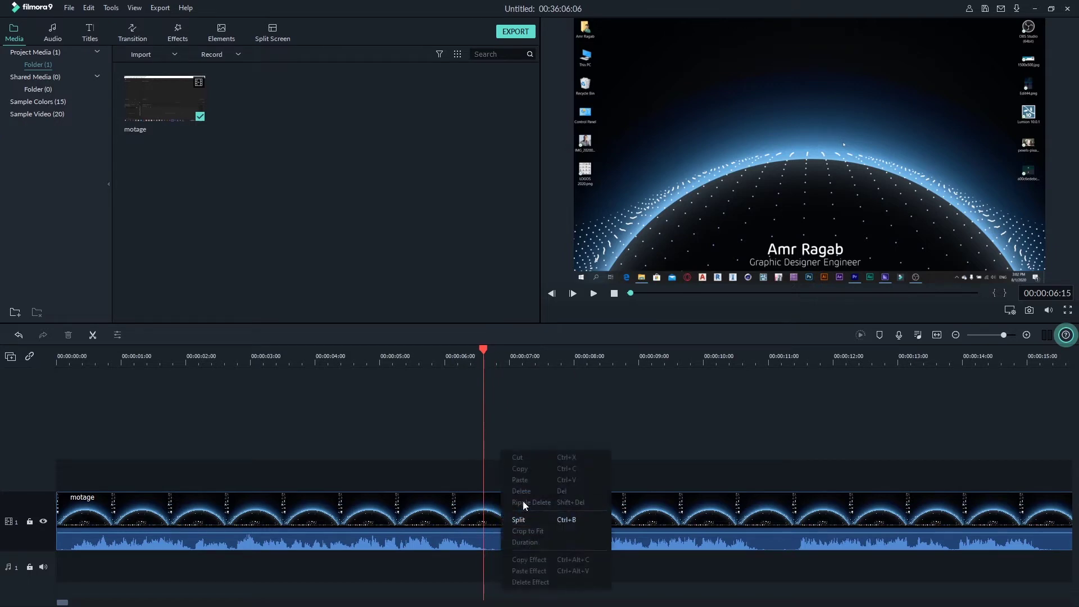
left_click(525, 520)
left_click_drag(482, 349, 531, 370)
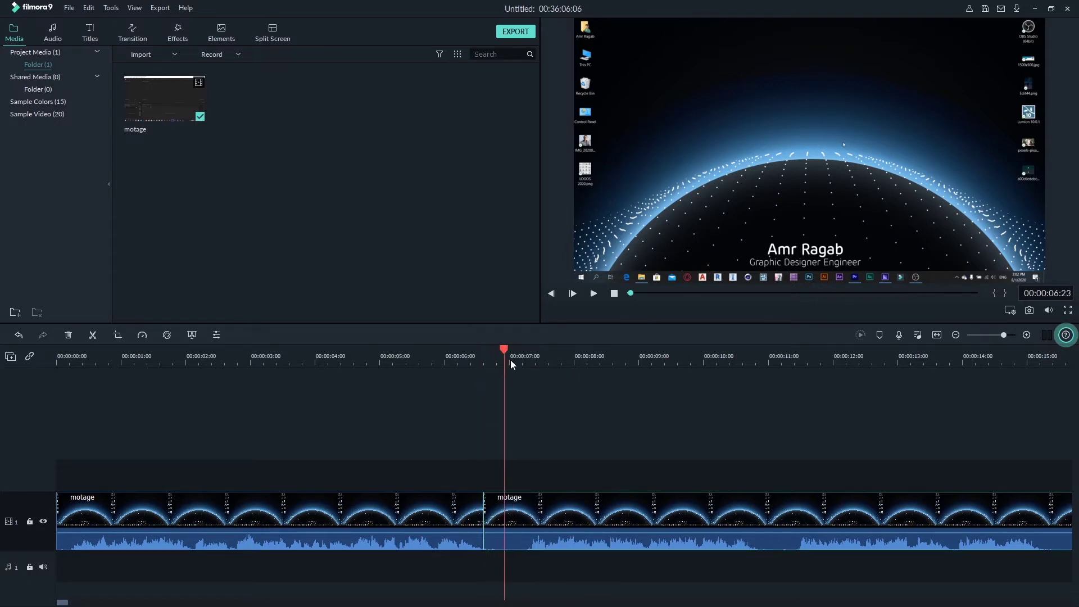
right_click(543, 417)
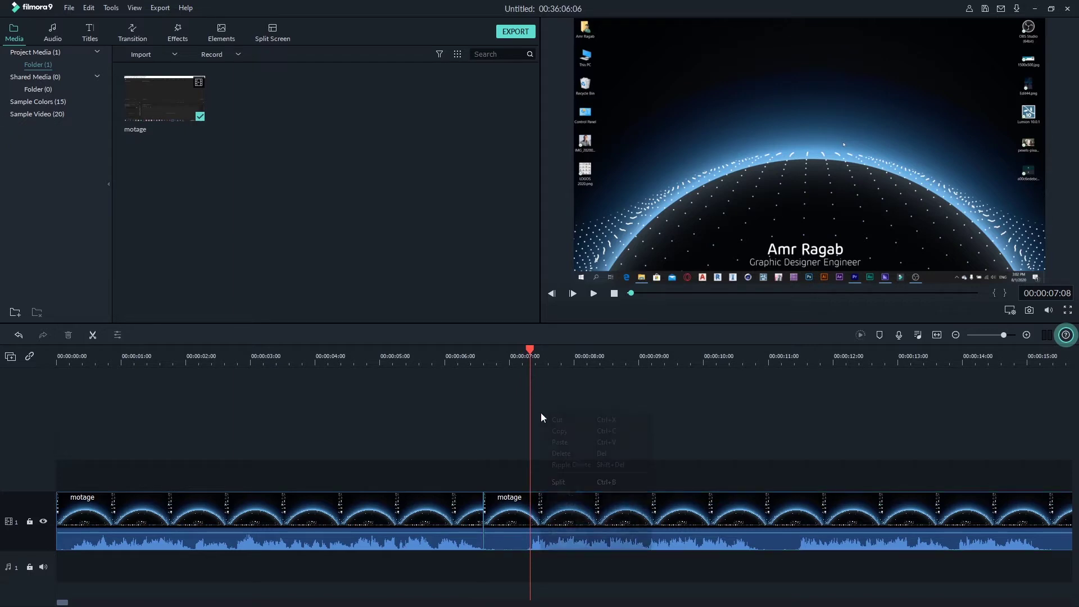
left_click(562, 480)
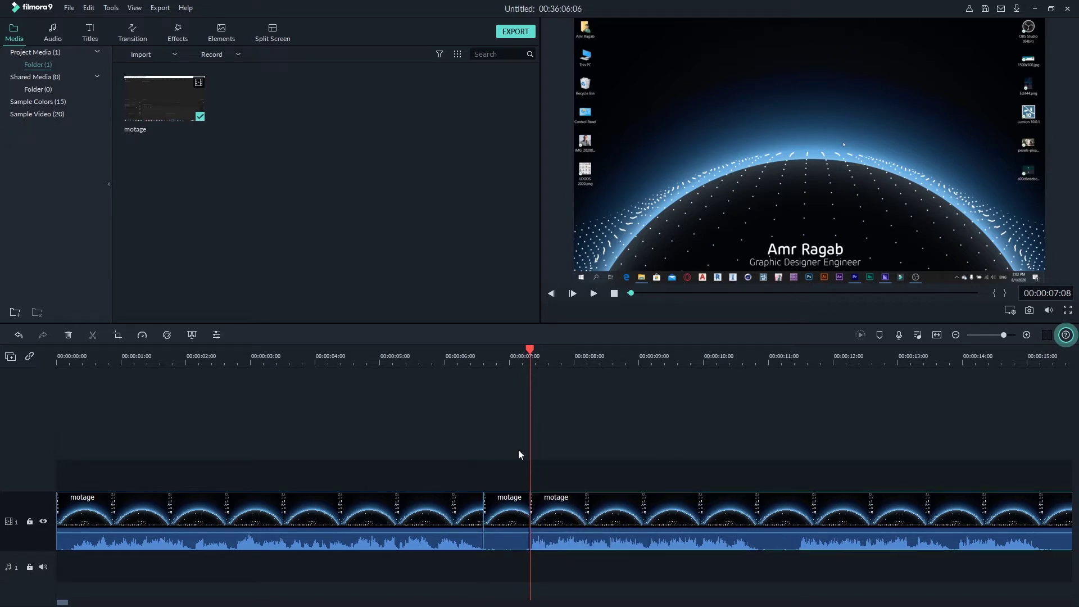
key("Delete")
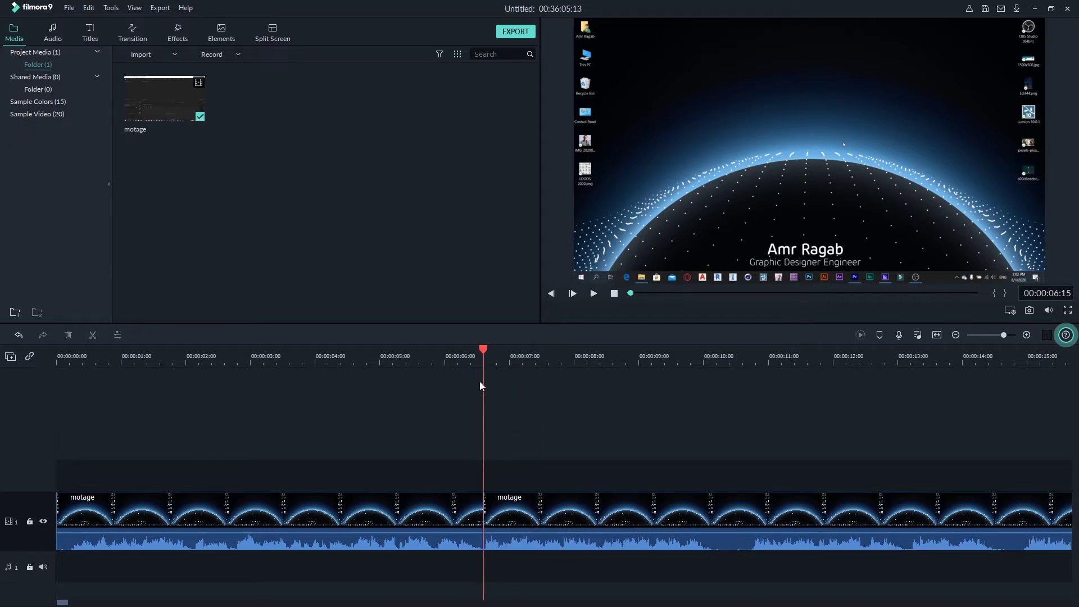
- Split at 10:00 and 10:18 with Ctrl+B, undo a stray 8:19 split, and delete the piece between
left_click_drag(487, 351, 706, 387)
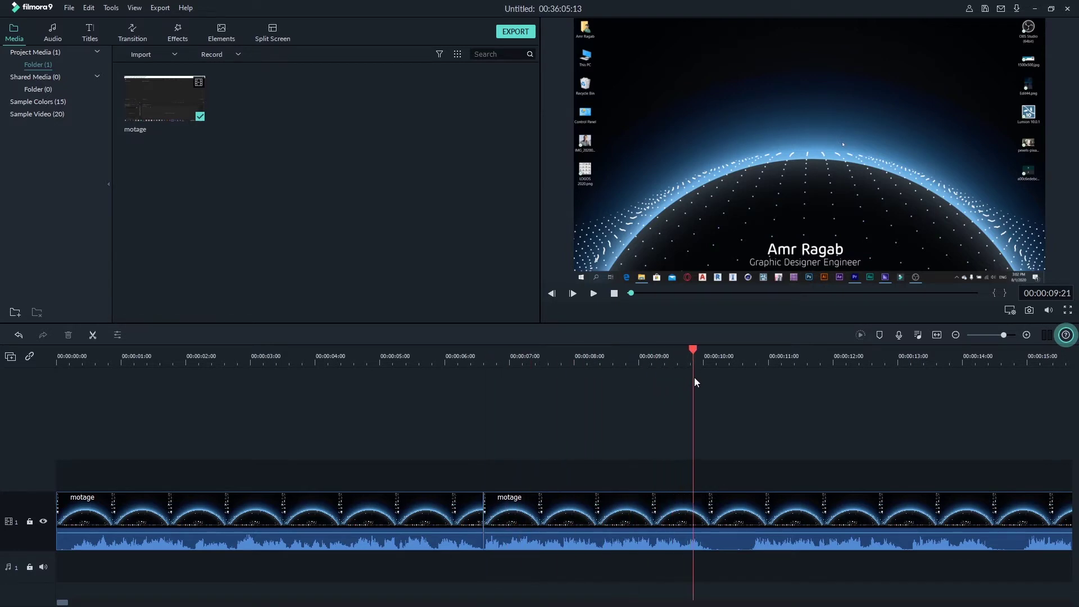
key("ctrl+b")
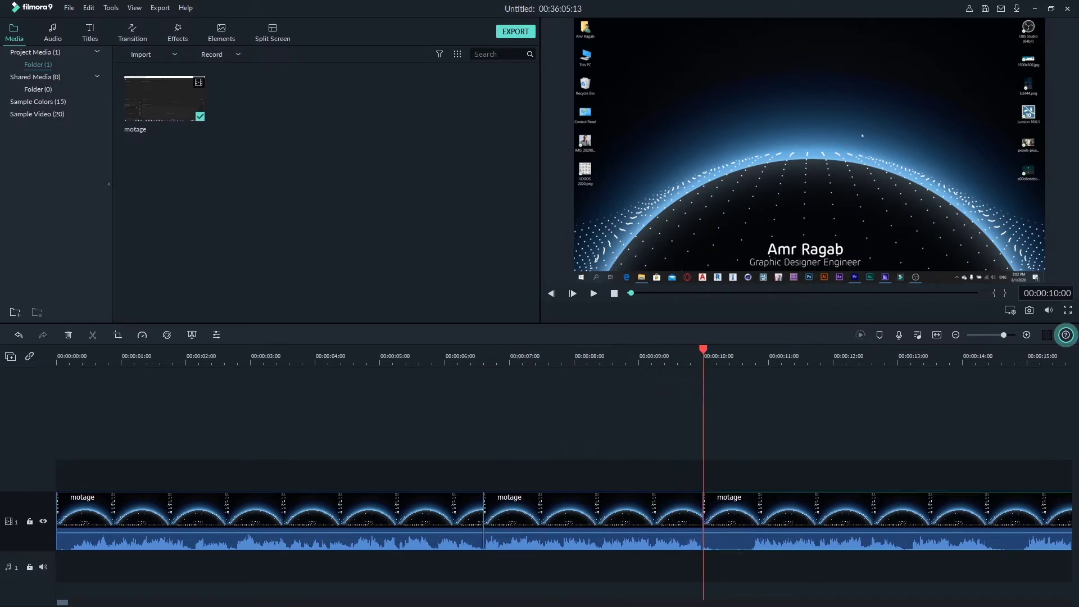
left_click_drag(703, 349, 752, 365)
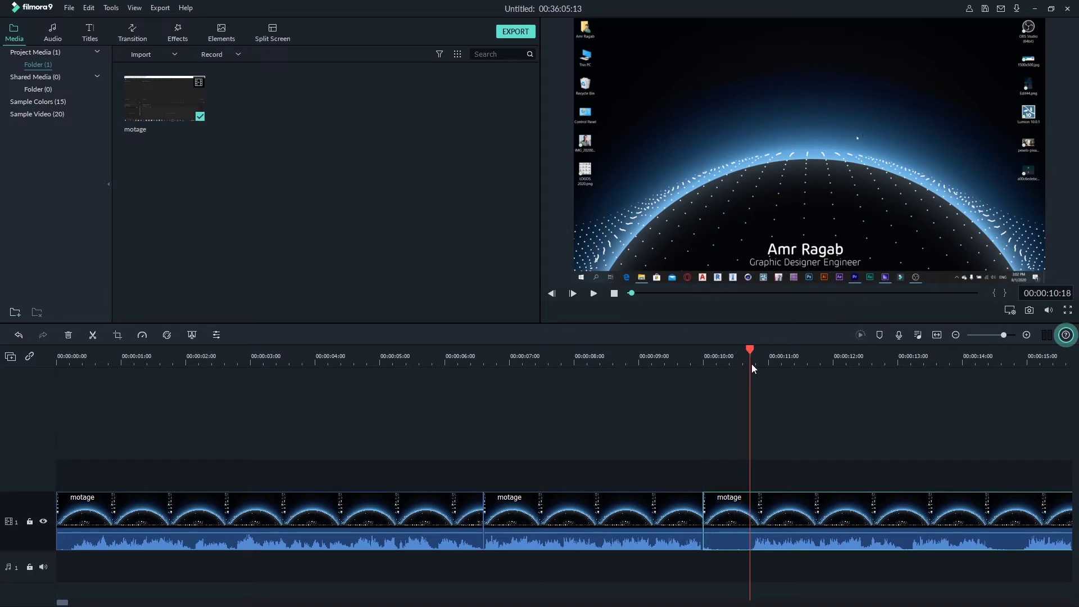
key("ctrl+b")
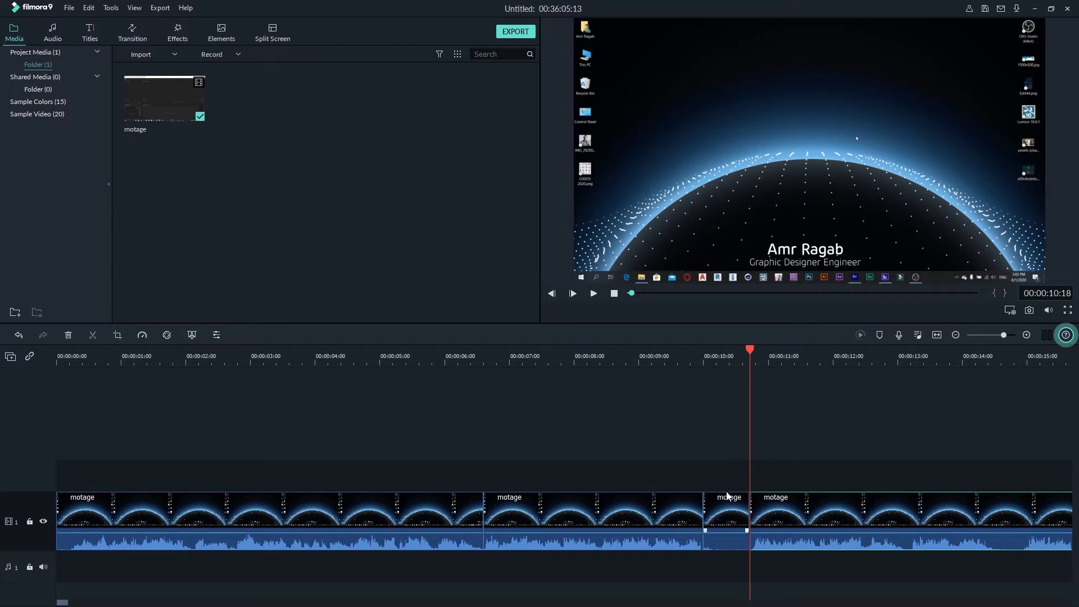
mouse_move(732, 503)
left_click_drag(749, 354, 626, 378)
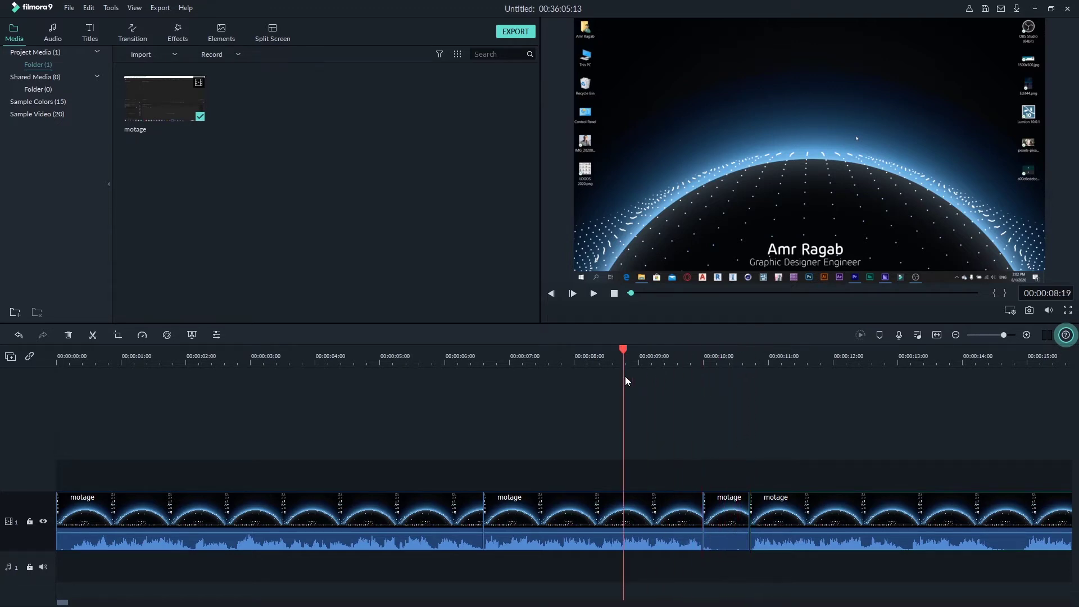
key("ctrl+b")
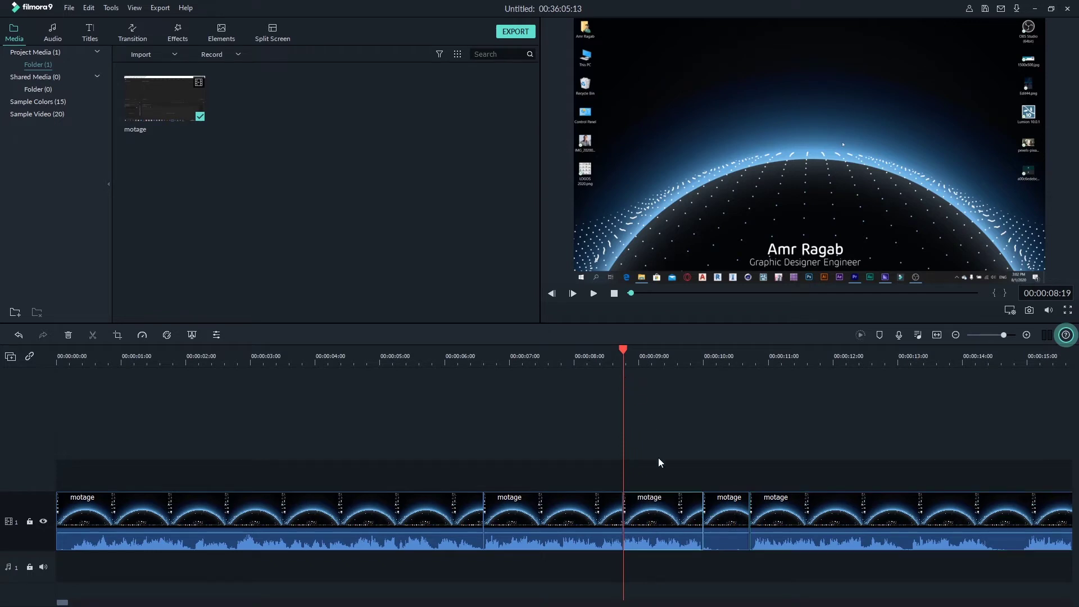
key("ctrl+z")
left_click(724, 519)
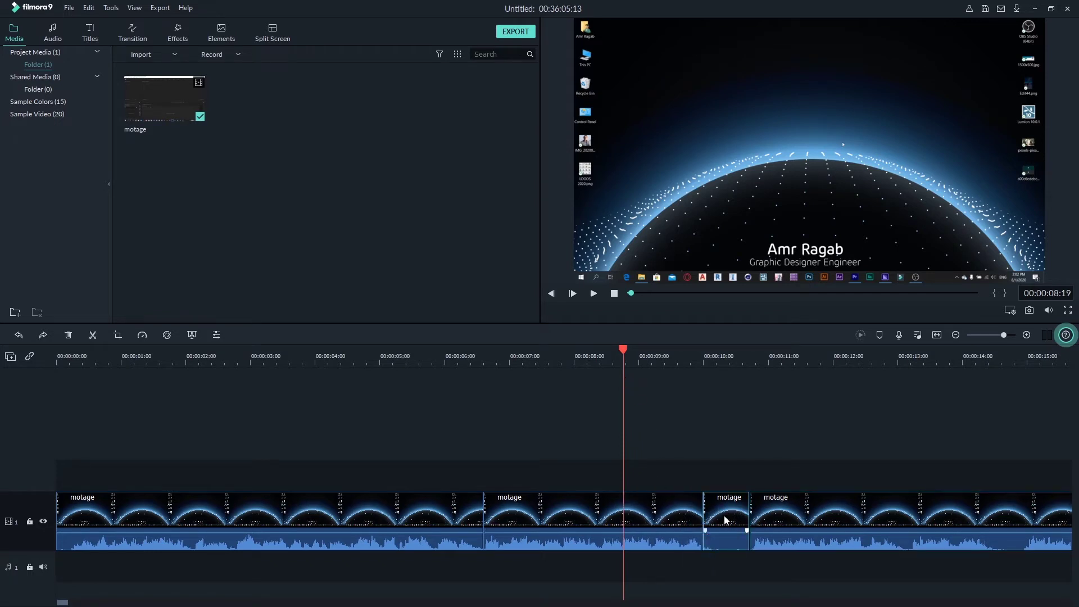
key("Delete")
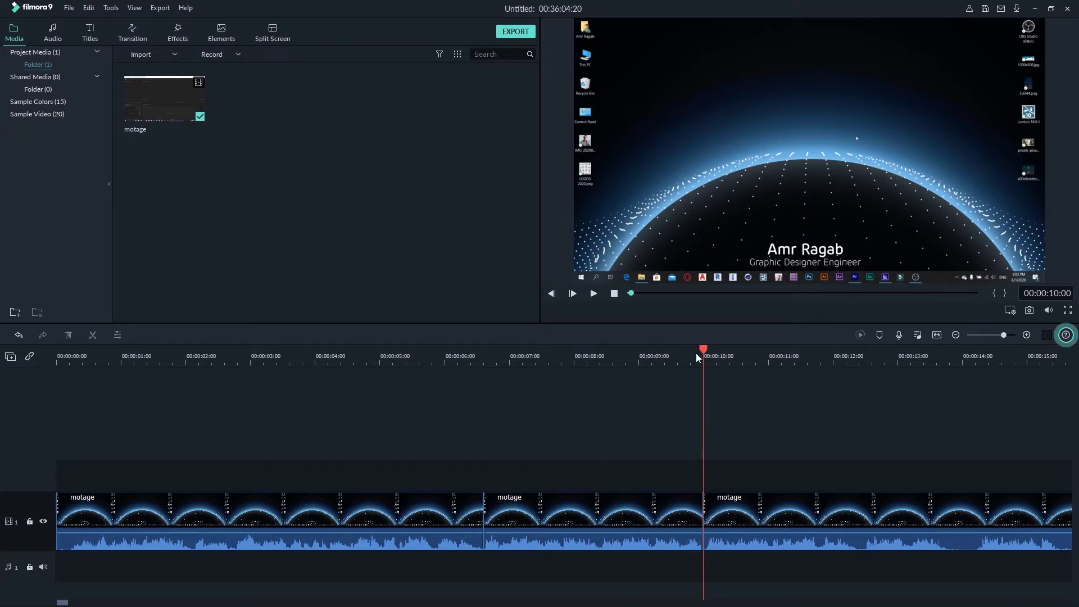
- Play the edited timeline from about 4:15
left_click(362, 436)
left_click(355, 436)
key("space")
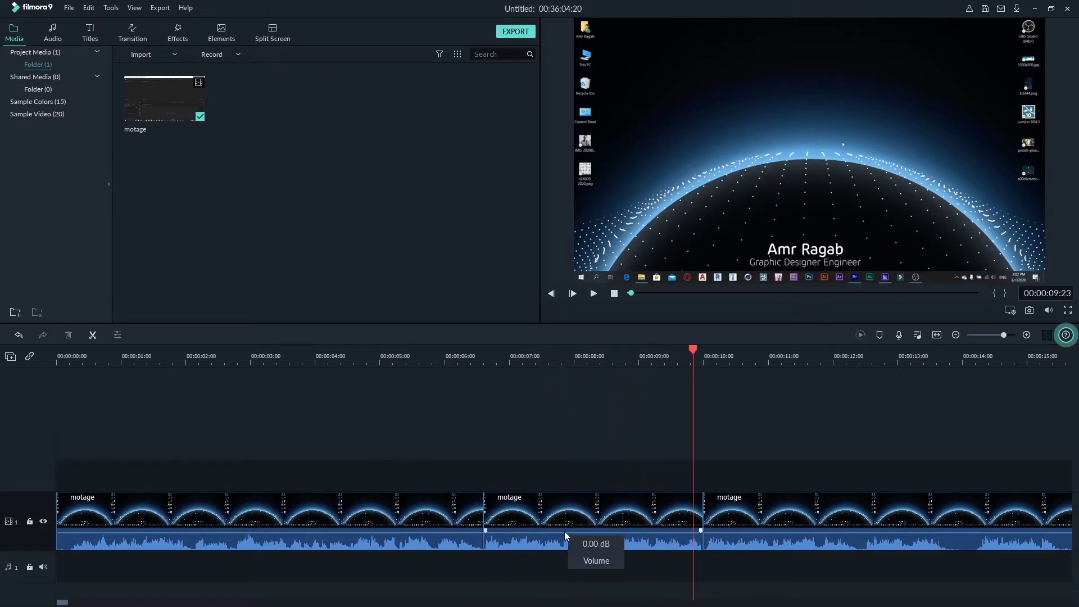
- Zoom the timeline in and split the montage clip at 00:00:07:04
left_click_drag(688, 352, 489, 386)
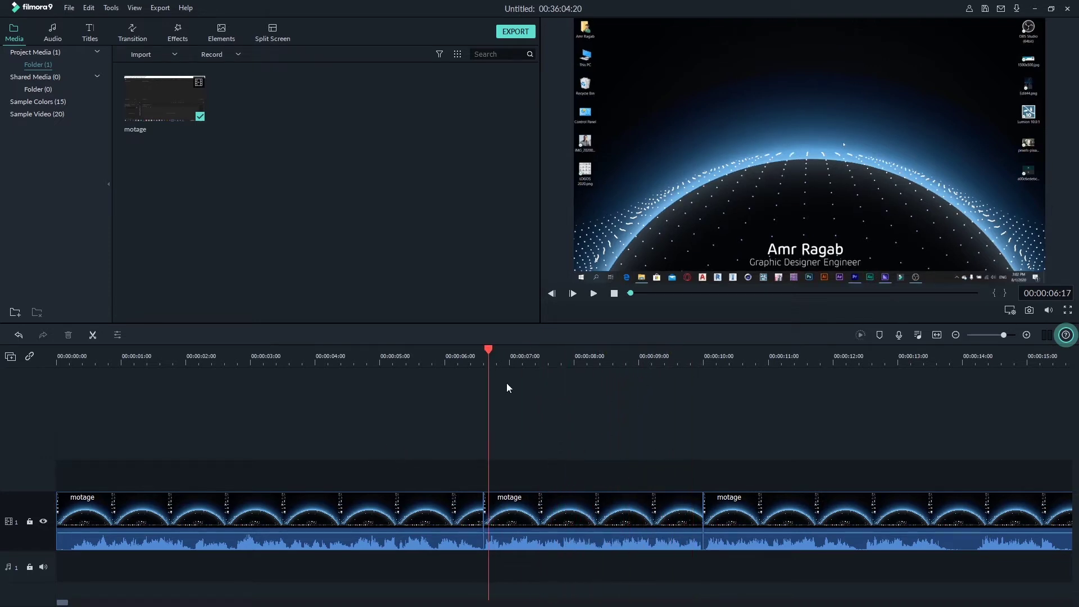
key("ctrl+equal")
key("ctrl+equal")
key("space")
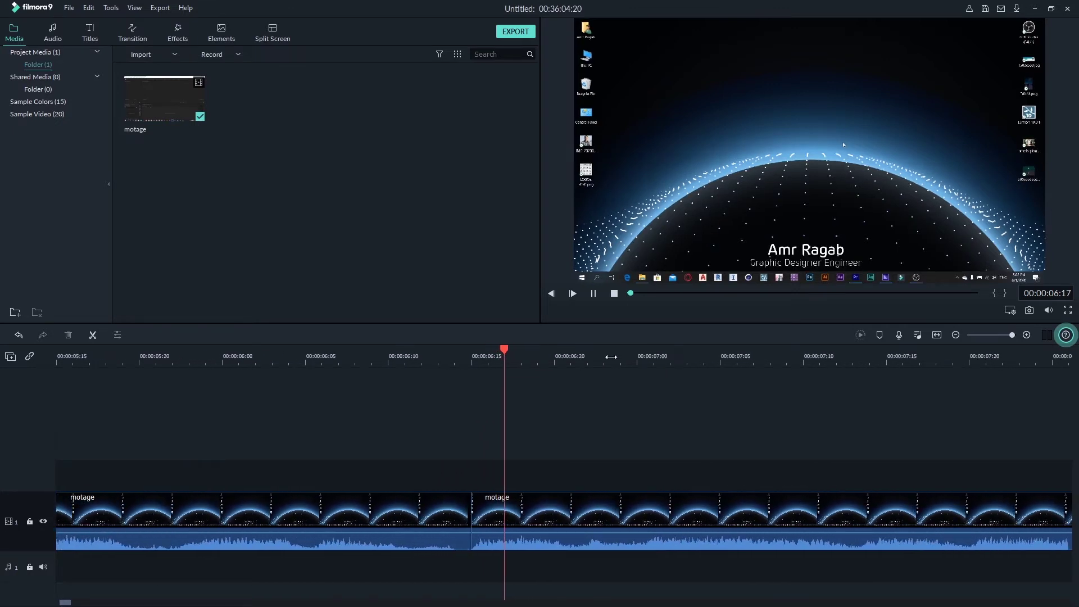
left_click_drag(800, 354, 676, 411)
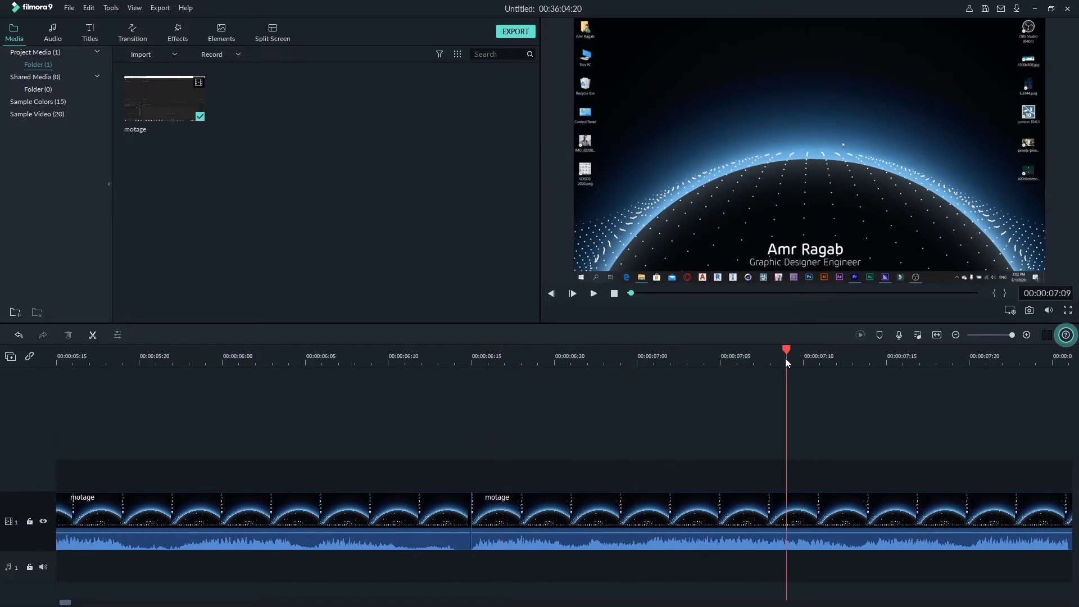
left_click(768, 358)
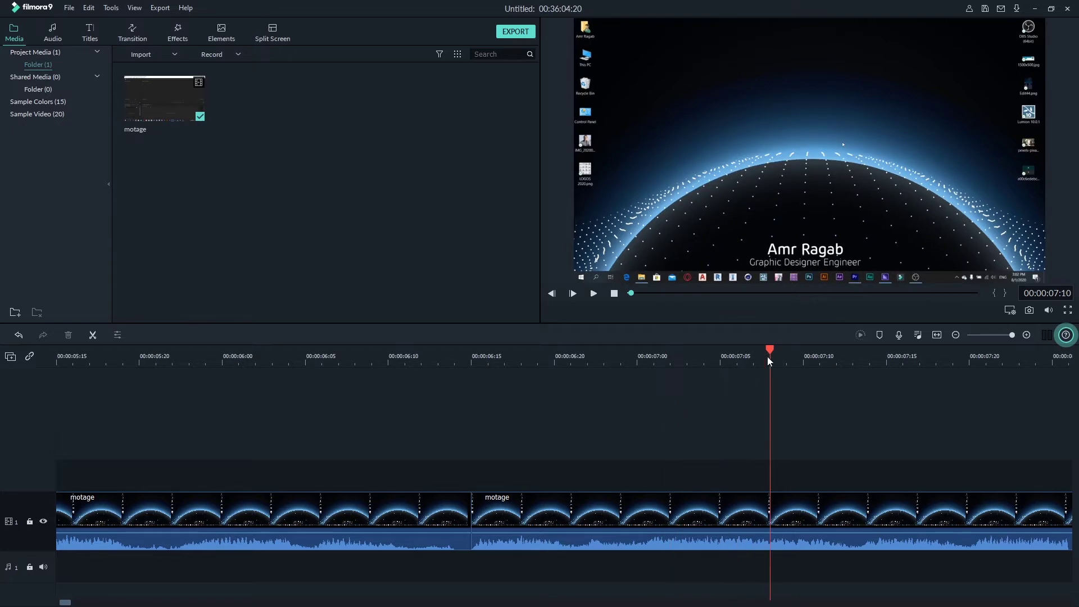
key("Left")
key("Left")
key("Left")
left_click_drag(753, 351, 707, 365)
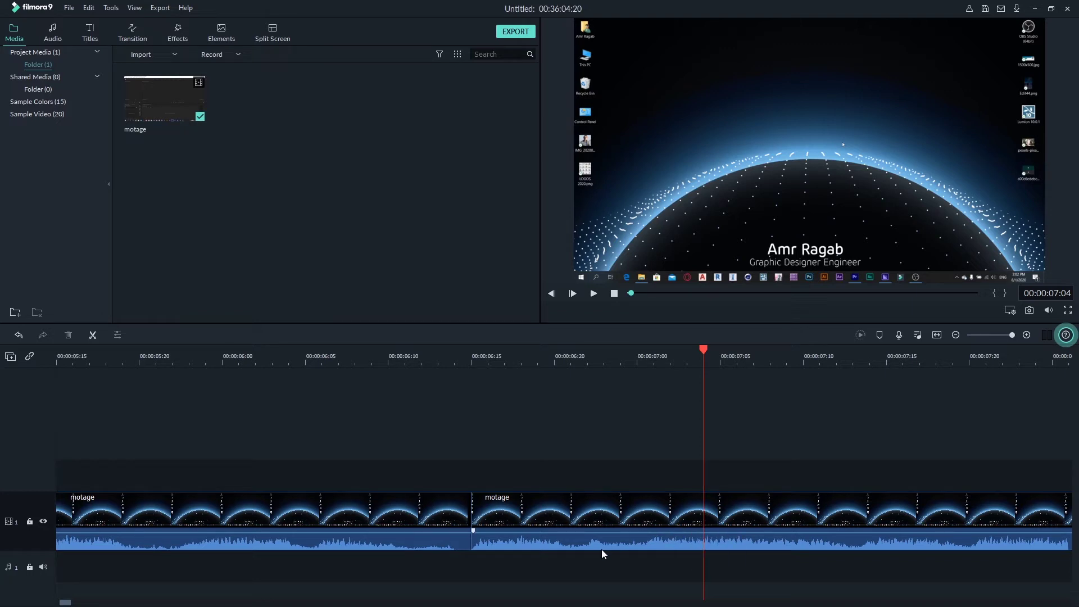
key("ctrl+b")
- Split at 00:00:07:00, delete the short piece up to 07:04, and review the edit
key("space")
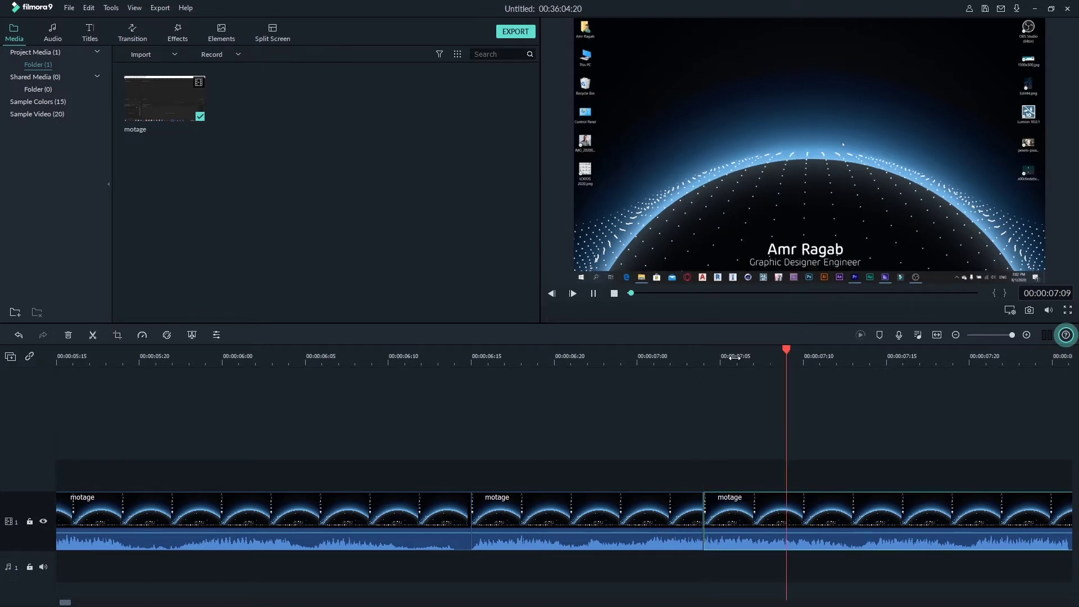
left_click(863, 390)
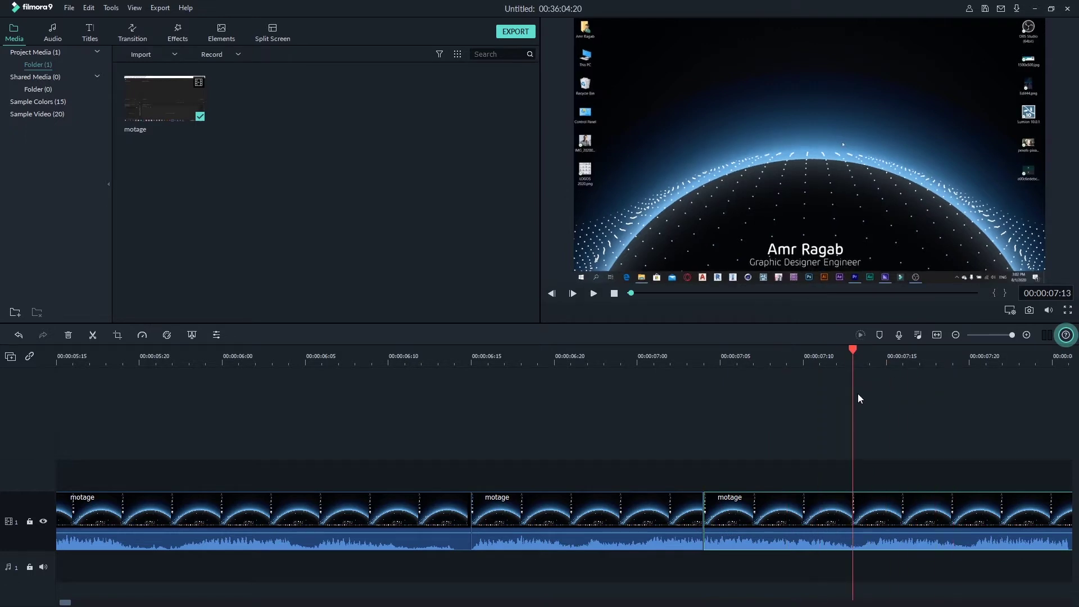
key("Up")
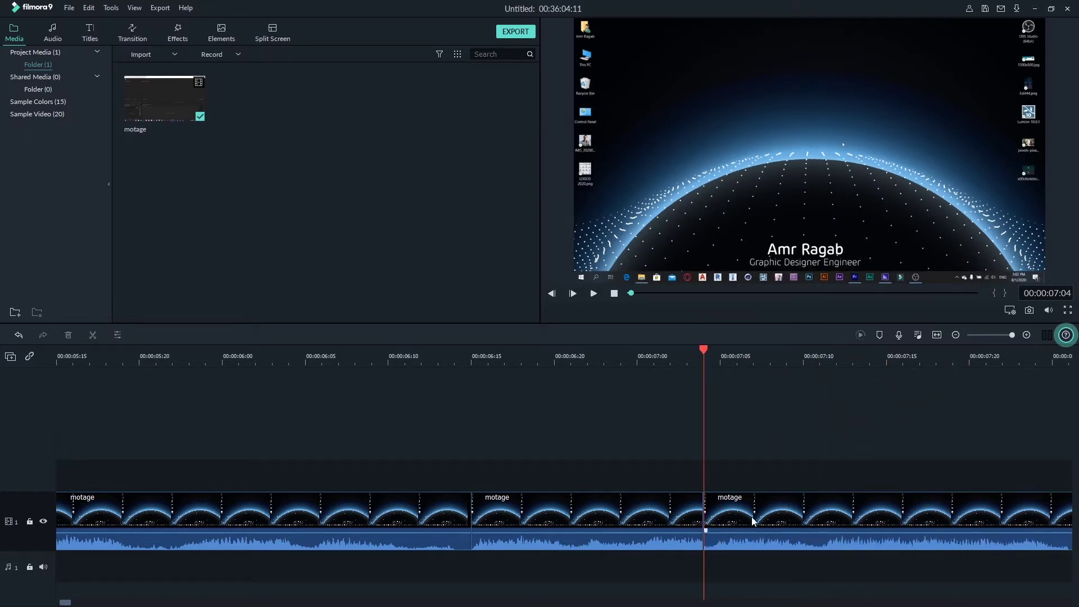
left_click(528, 409)
left_click(588, 374)
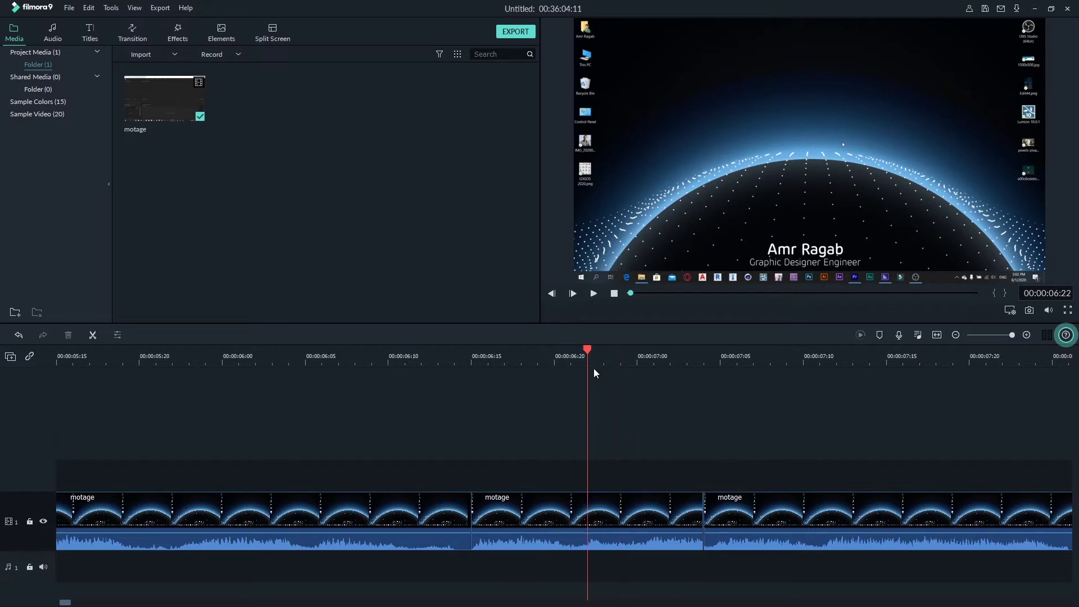
left_click(637, 508)
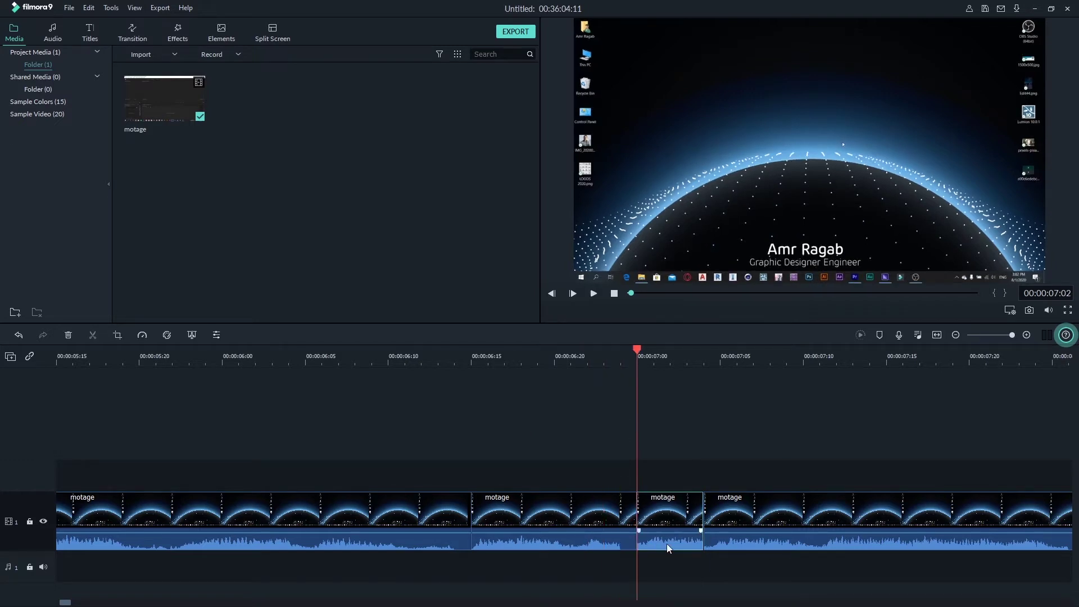
key("Delete")
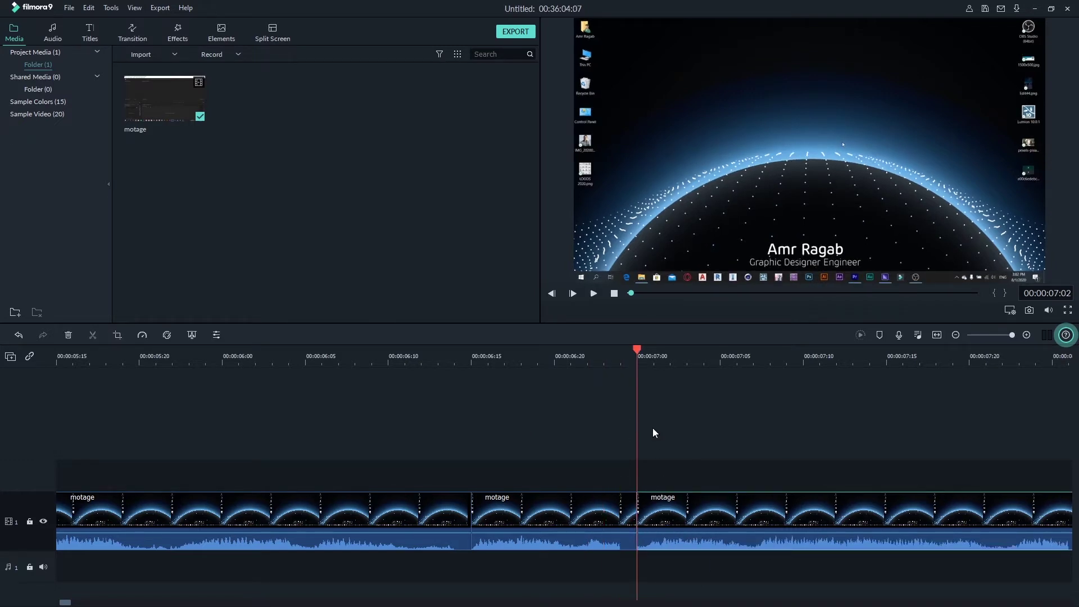
left_click(472, 386)
key("space")
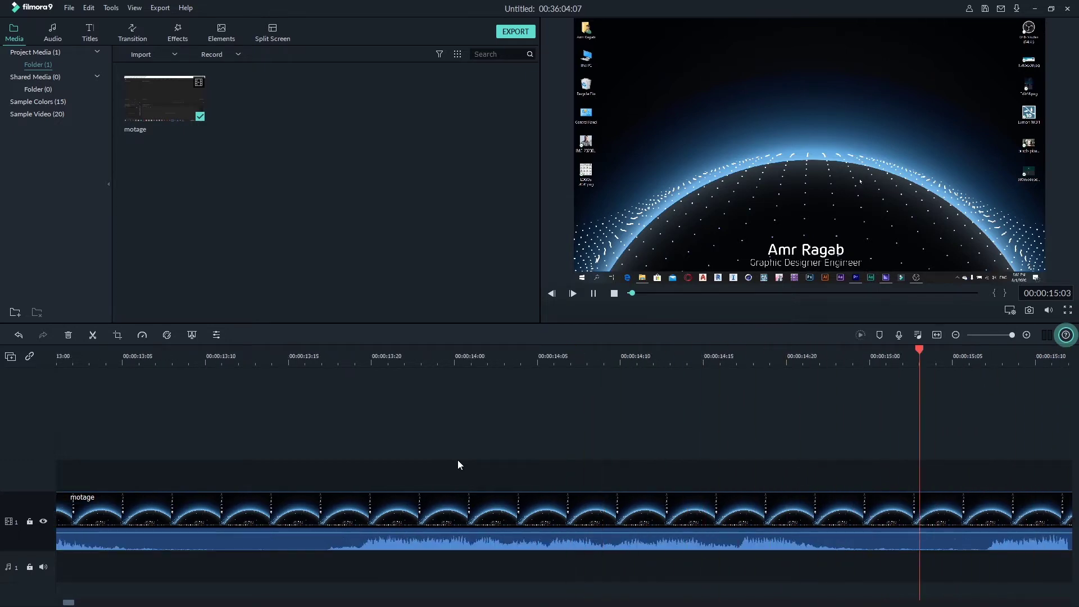
- Split the montage at 00:00:14:22 and 00:00:15:07, delete the middle piece, and review
key("space")
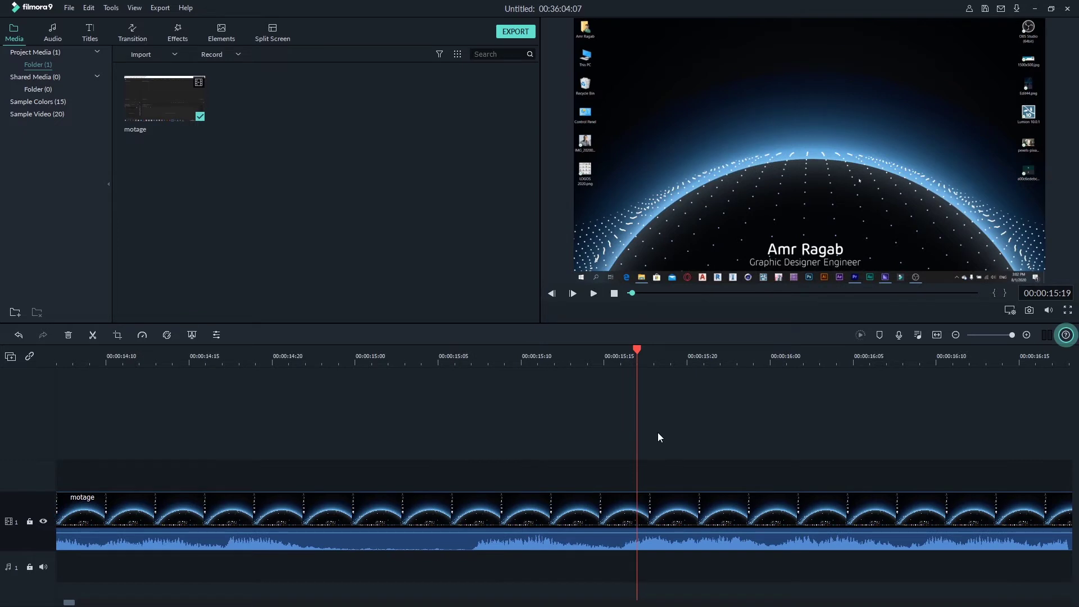
left_click_drag(638, 353, 281, 433)
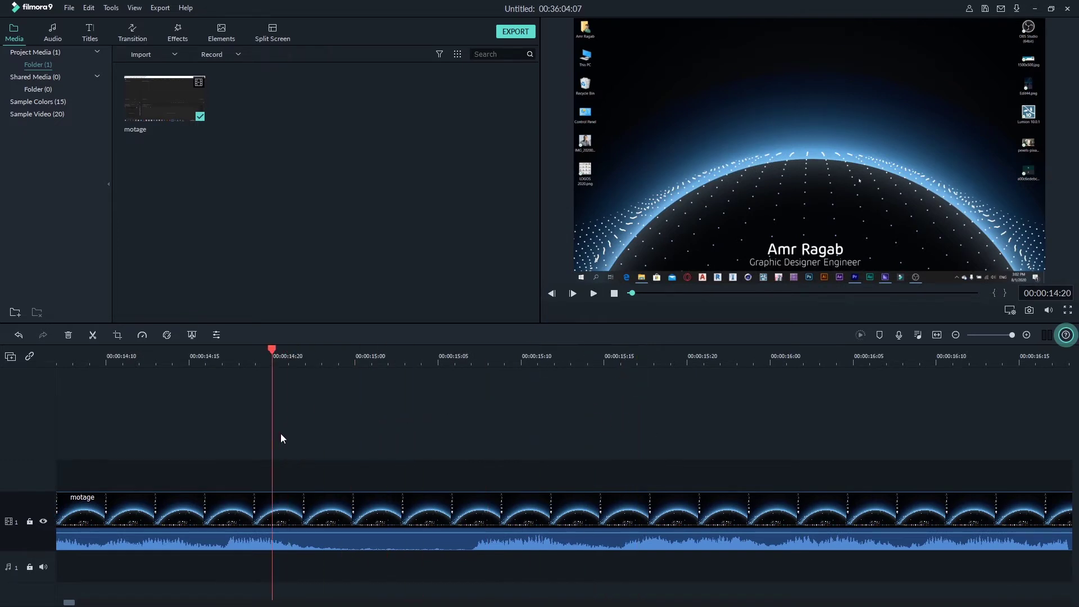
left_click_drag(285, 363, 321, 377)
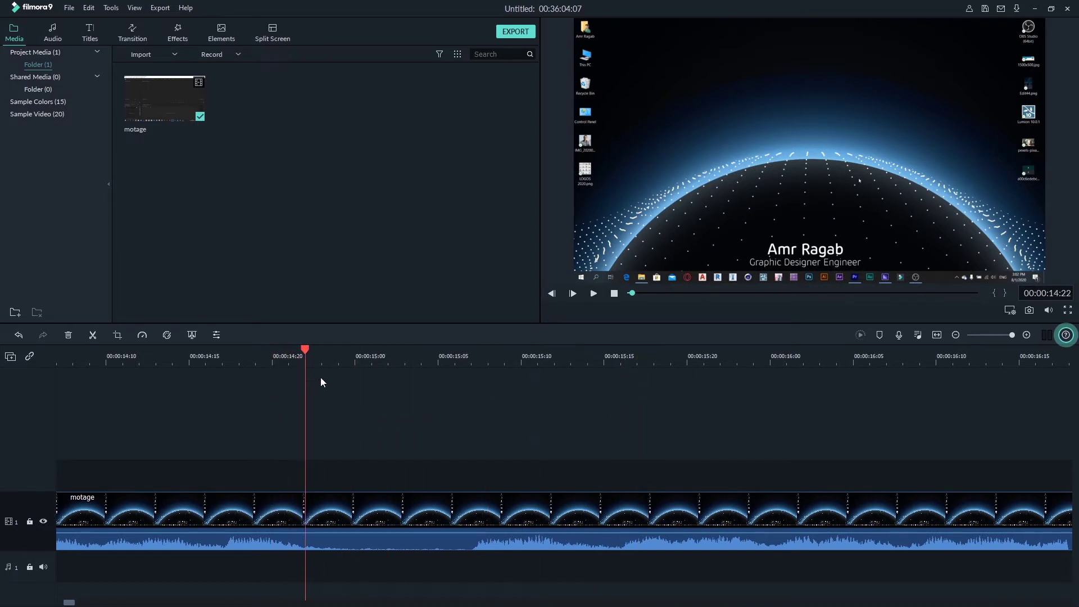
key("ctrl+b")
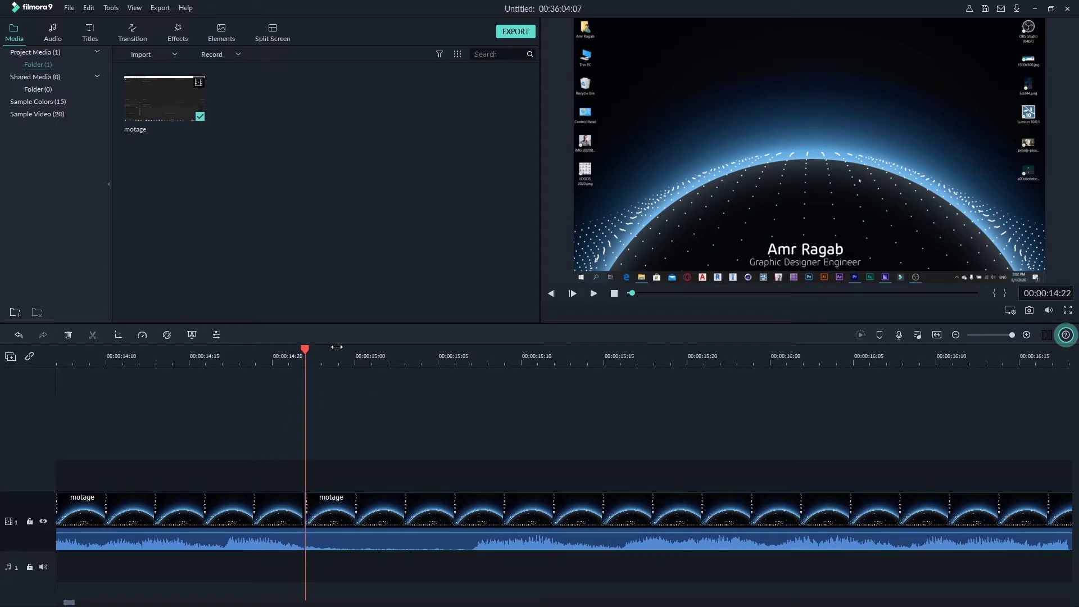
left_click_drag(306, 350, 474, 389)
key("ctrl+b")
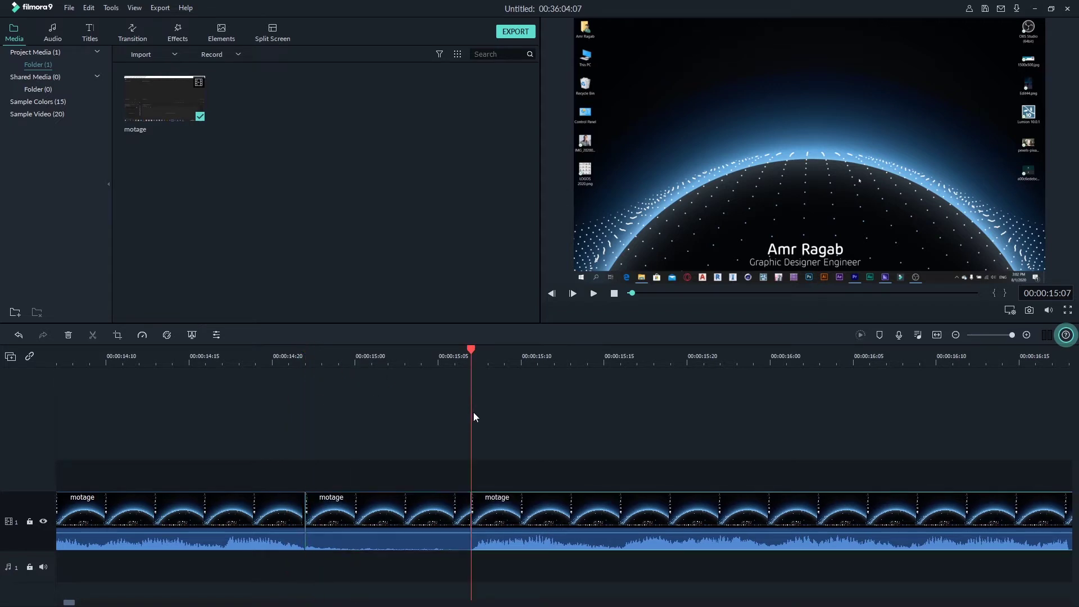
key("Delete")
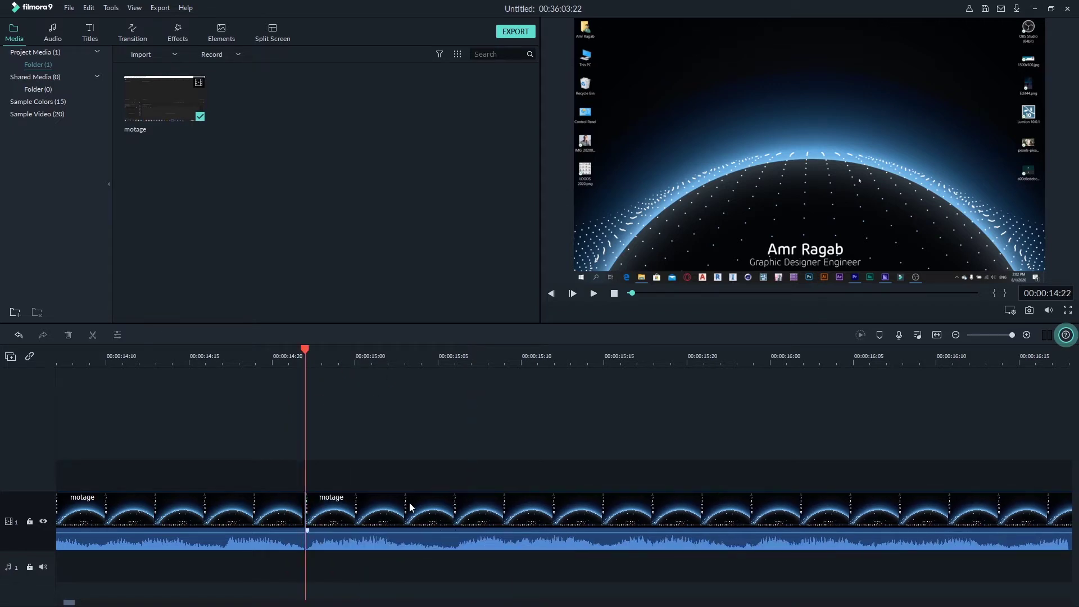
left_click_drag(303, 347, 174, 388)
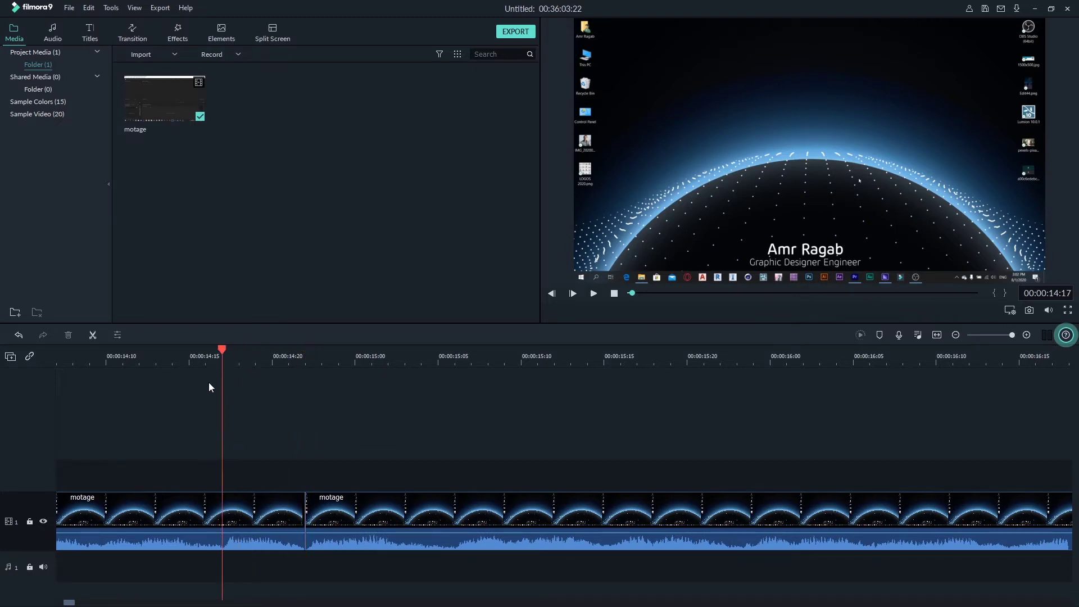
key("space")
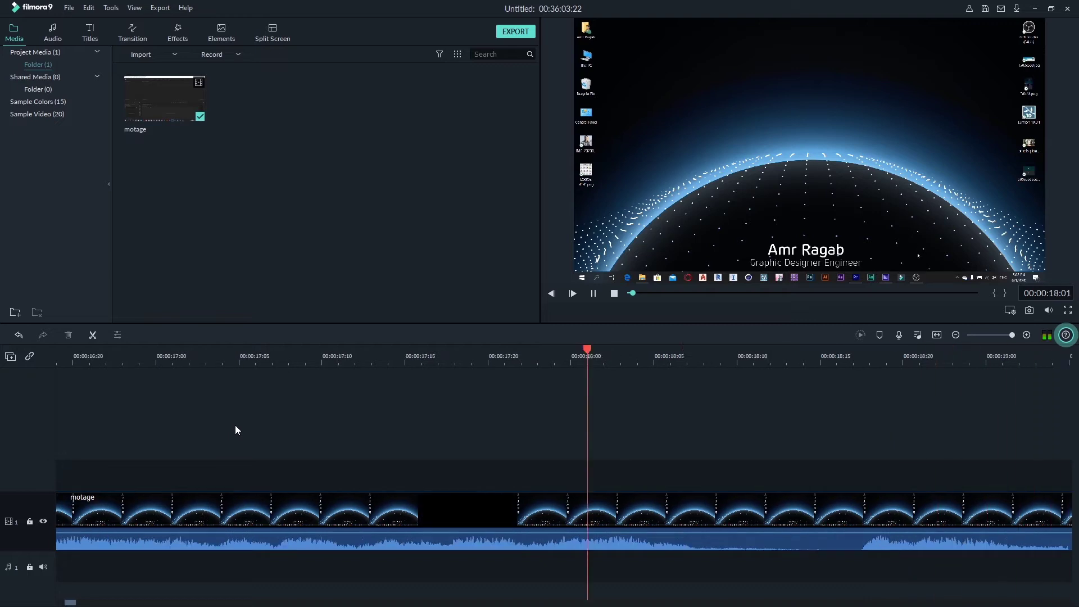
- Cut out the montage stretch between 00:00:19:15 and 00:00:20:11
key("space")
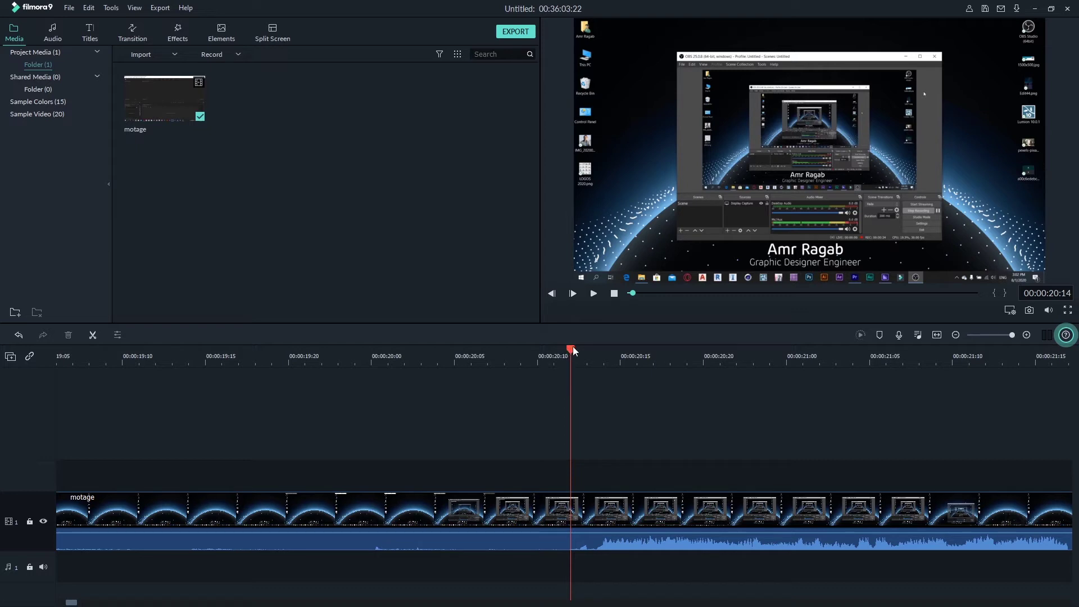
left_click_drag(571, 348, 231, 426)
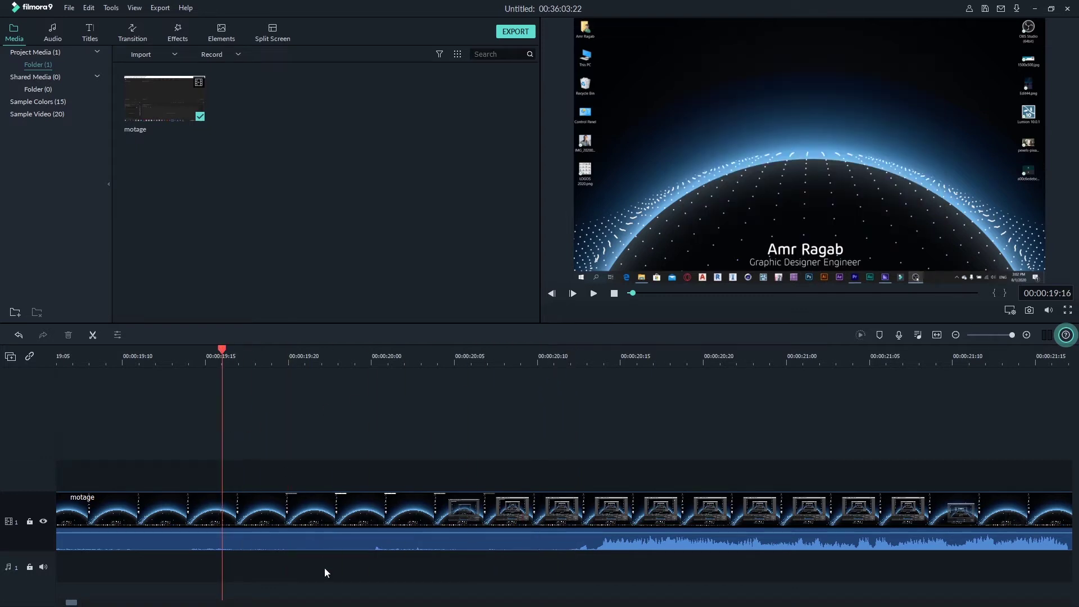
key("ctrl+b")
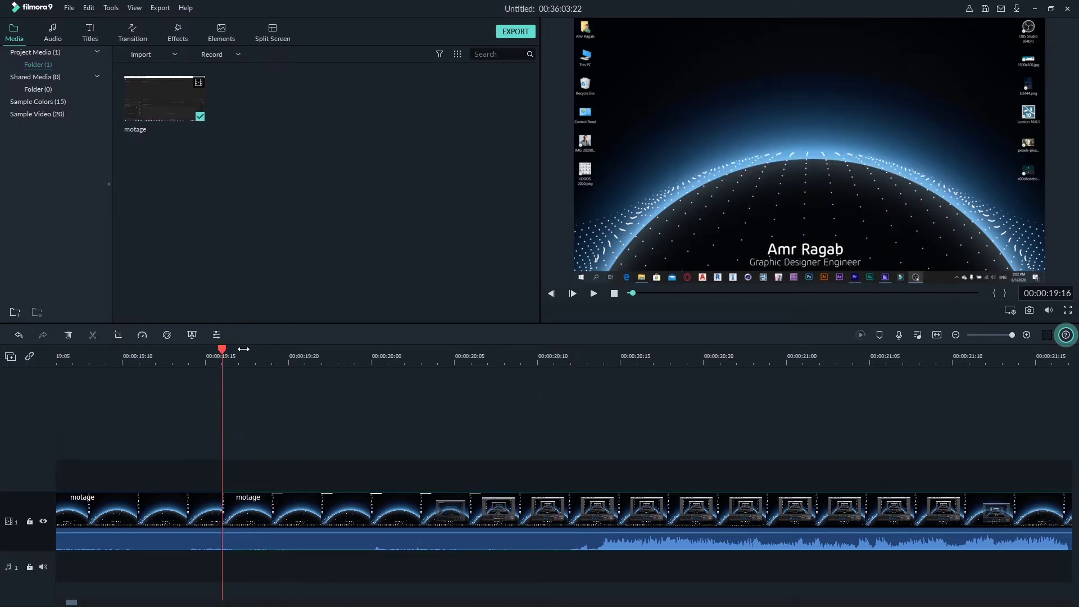
left_click_drag(244, 354, 572, 399)
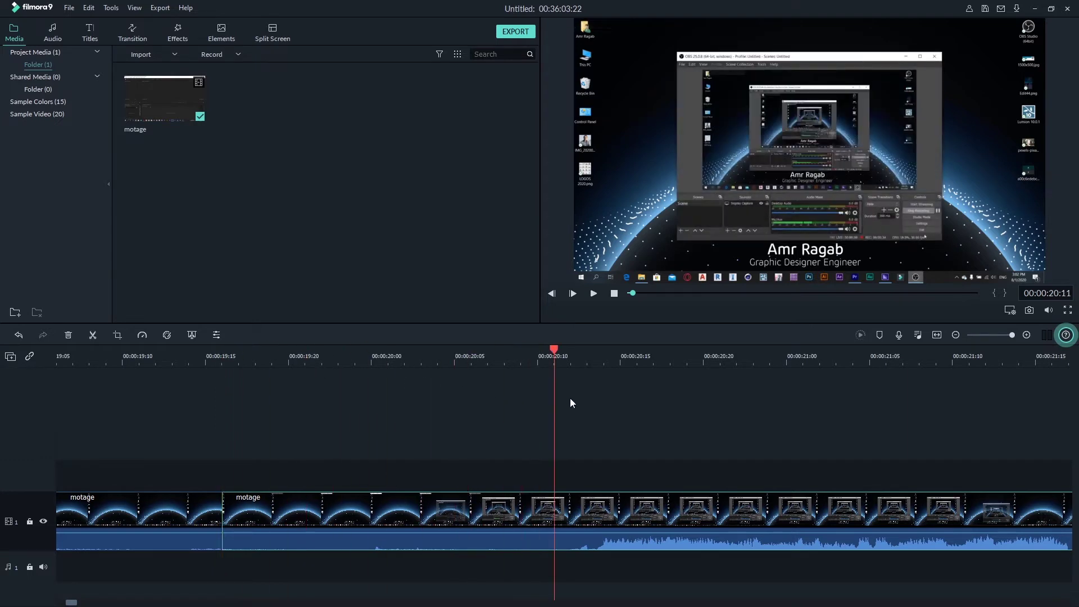
key("ctrl+b")
left_click(494, 516)
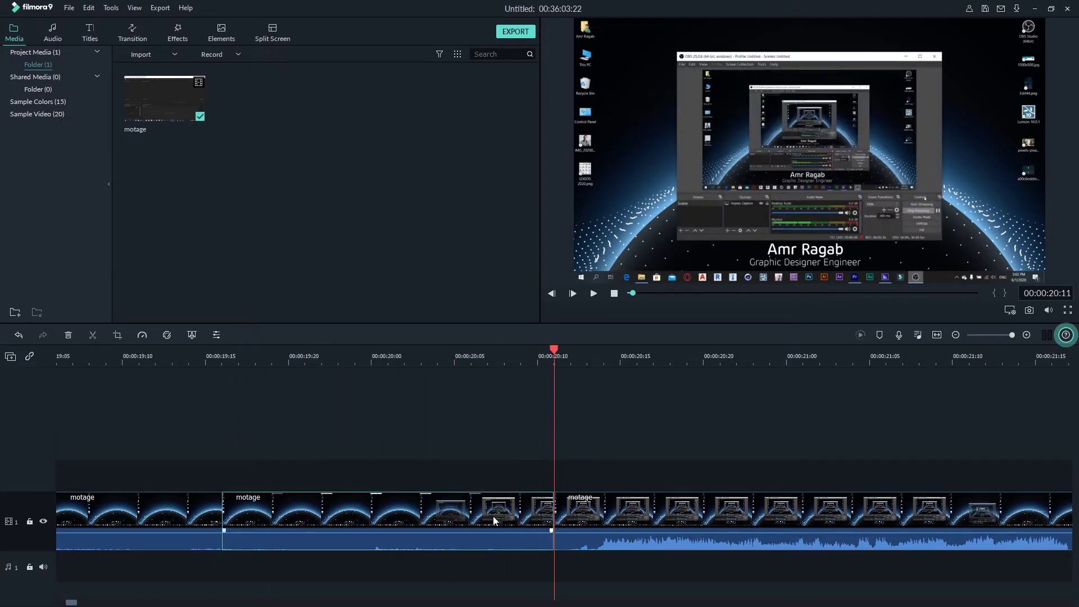
key("Delete")
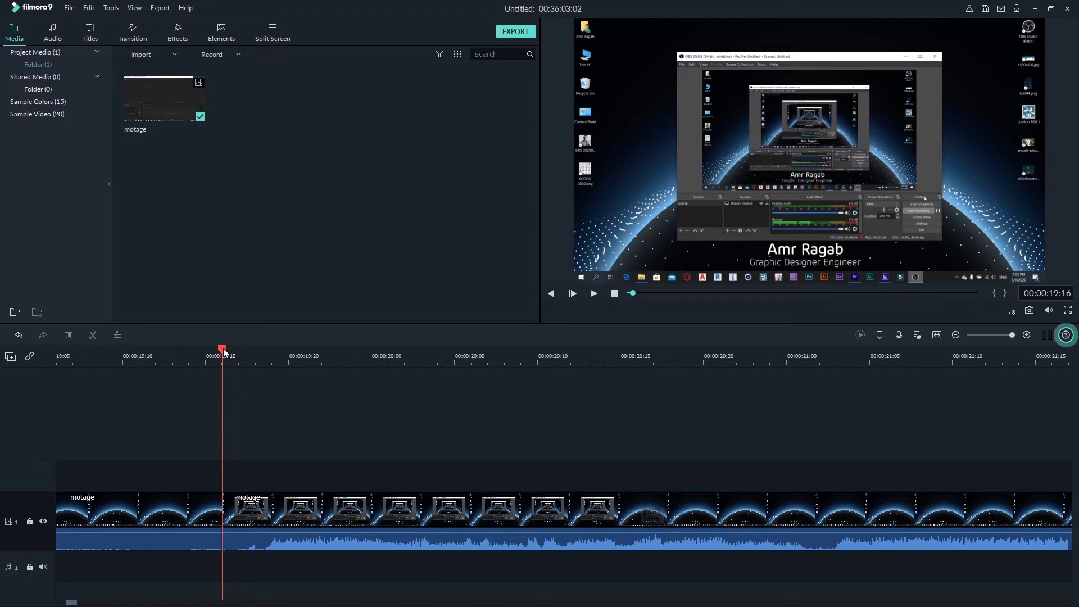
- Cut out the montage stretch between 00:00:18:09 and 00:00:18:17
left_click_drag(223, 349, 626, 416)
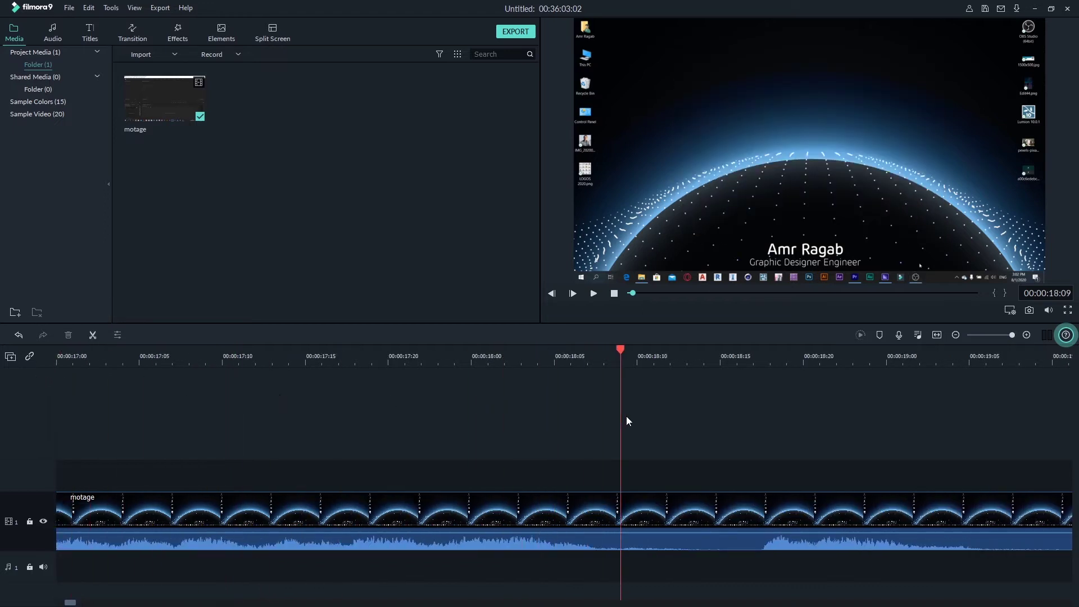
key("ctrl+b")
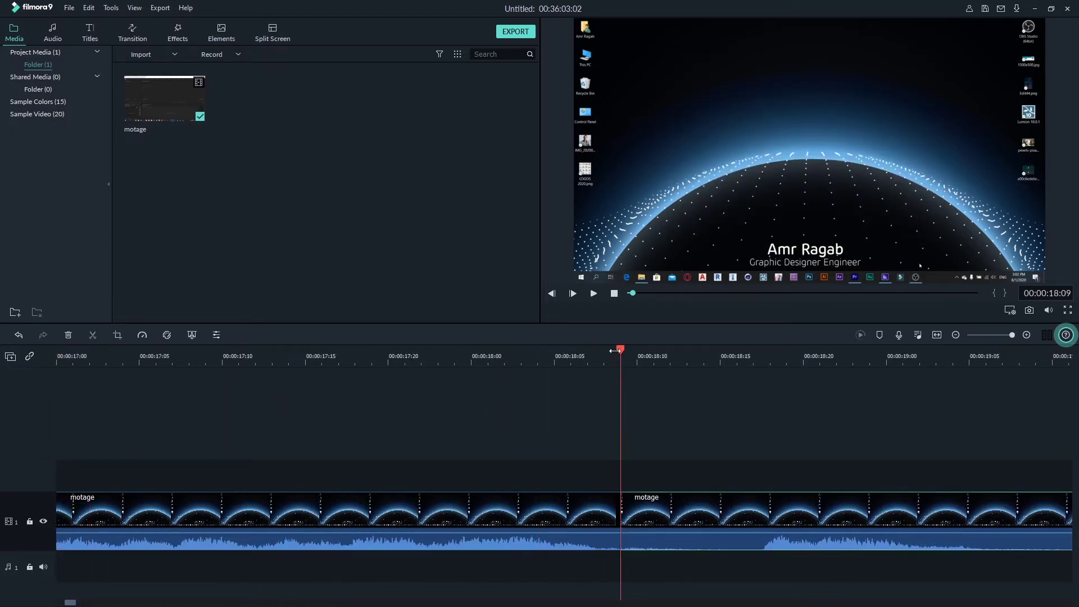
left_click_drag(624, 350, 755, 383)
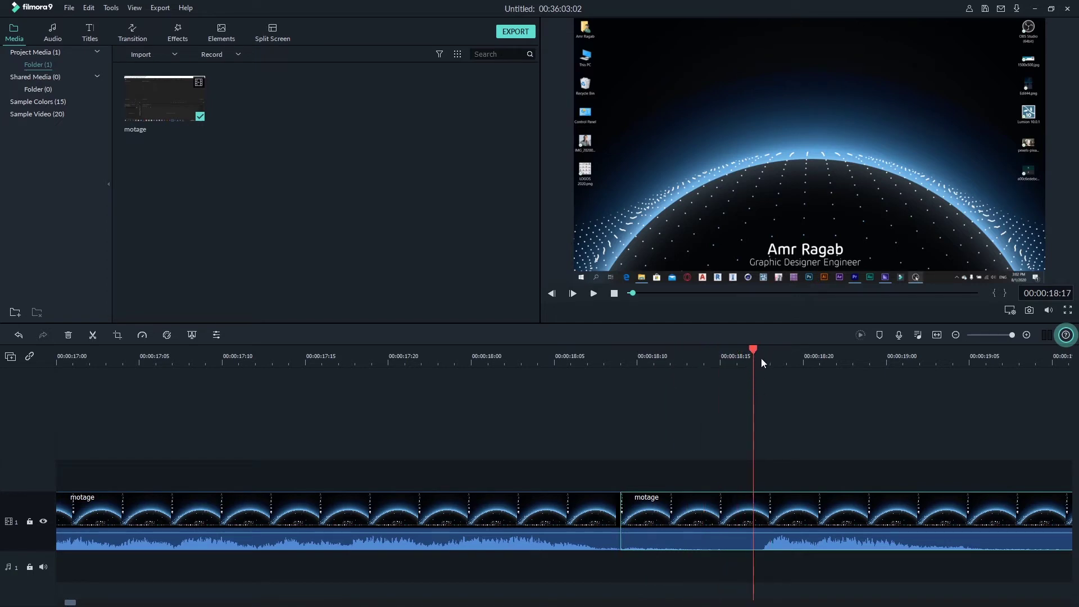
key("ctrl+b")
left_click(699, 515)
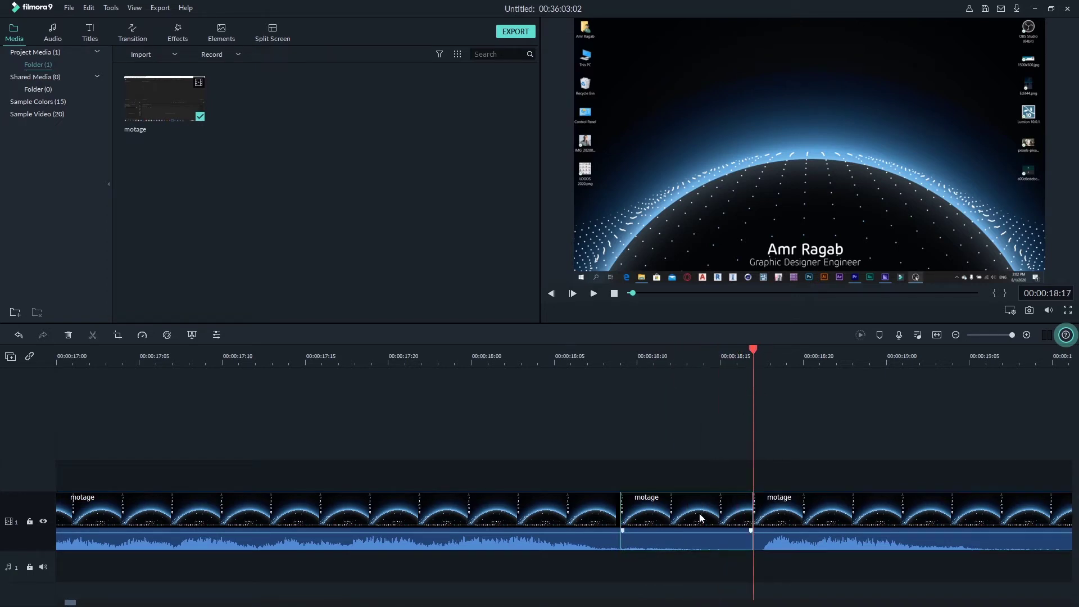
key("Delete")
- Split at about 00:00:18:24, delete the unwanted stretch after it, and check the join
left_click_drag(619, 350, 369, 423)
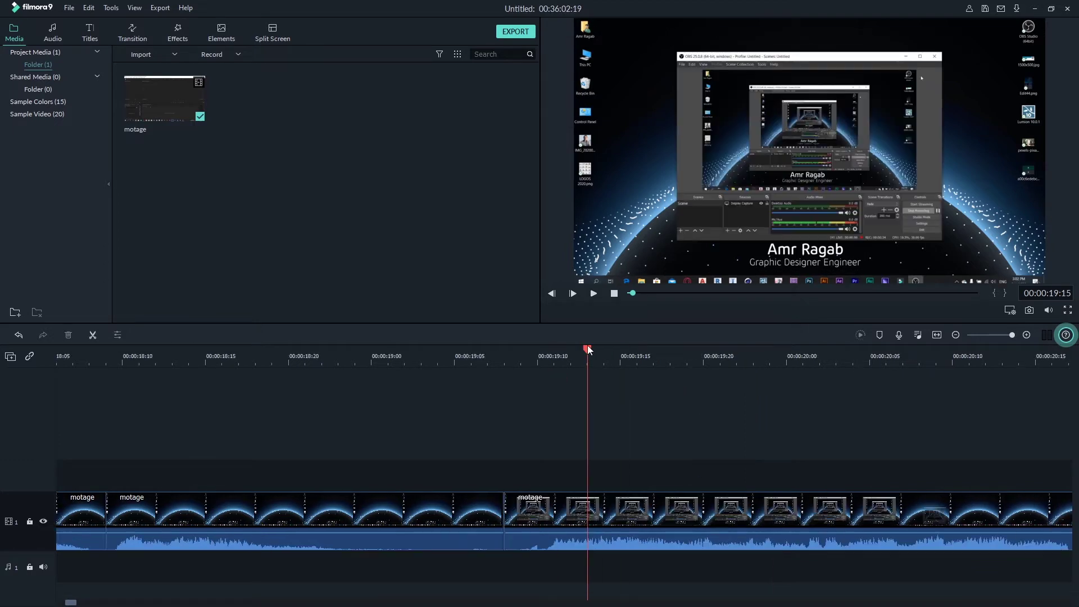
key("ctrl+b")
left_click(458, 524)
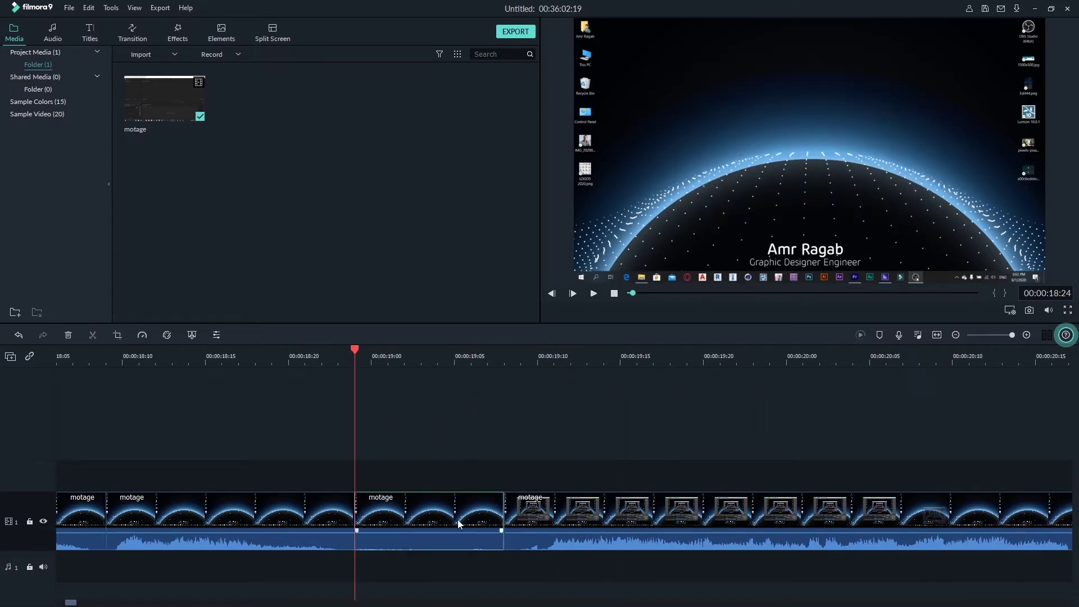
key("Delete")
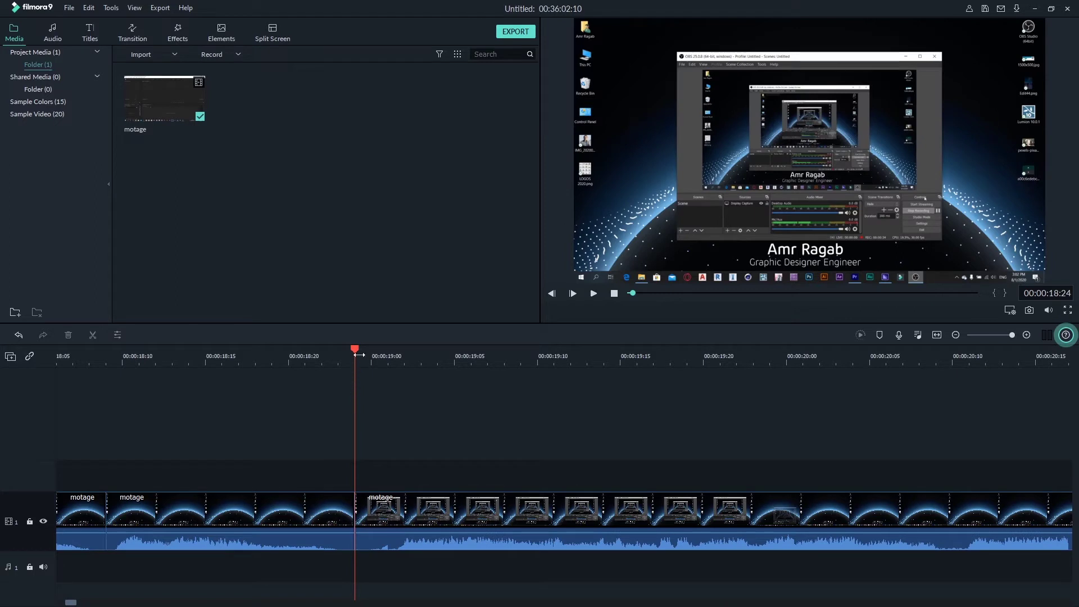
key("Left")
mouse_move(335, 349)
left_mouse_down()
mouse_move(386, 380)
mouse_move(361, 395)
left_mouse_up()
- Place the Morph transition on the montage join and adjust its length
left_click(138, 39)
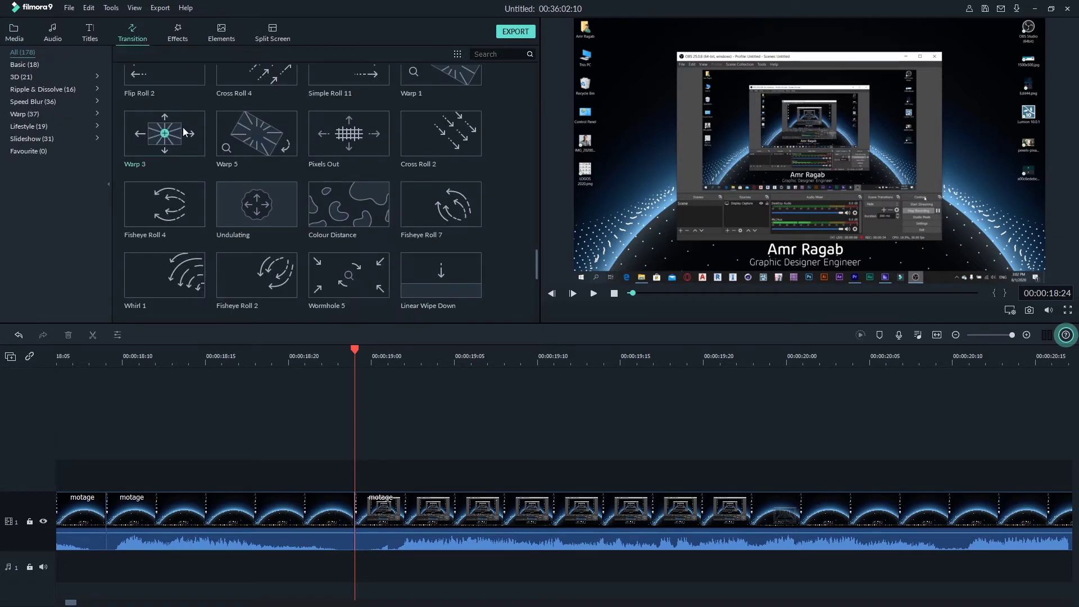
scroll(257, 253, "up", 3)
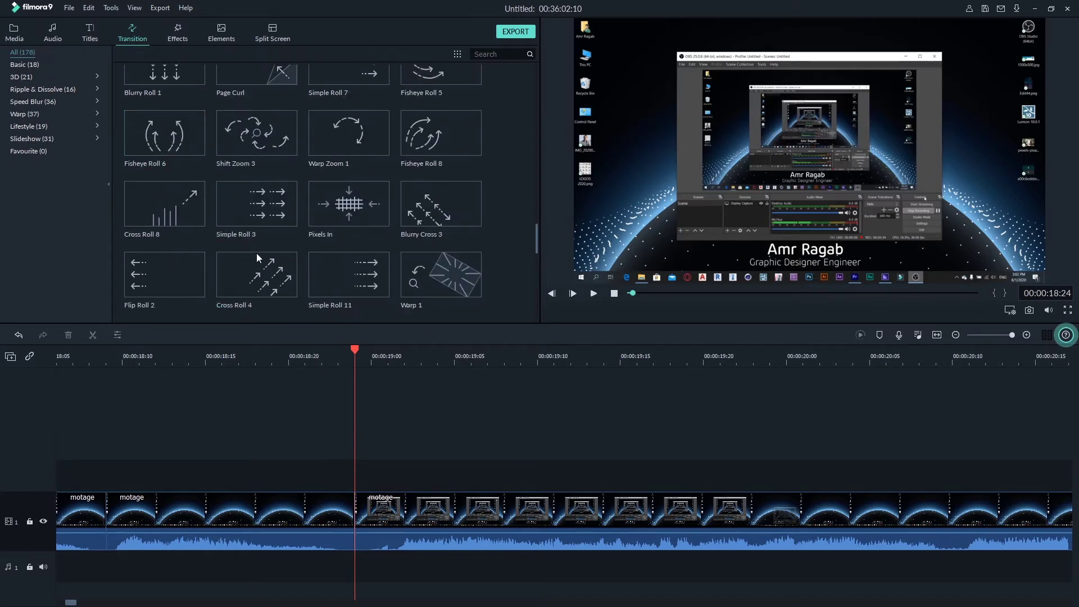
scroll(250, 246, "up", 3)
scroll(250, 244, "up", 3)
scroll(249, 244, "up", 3)
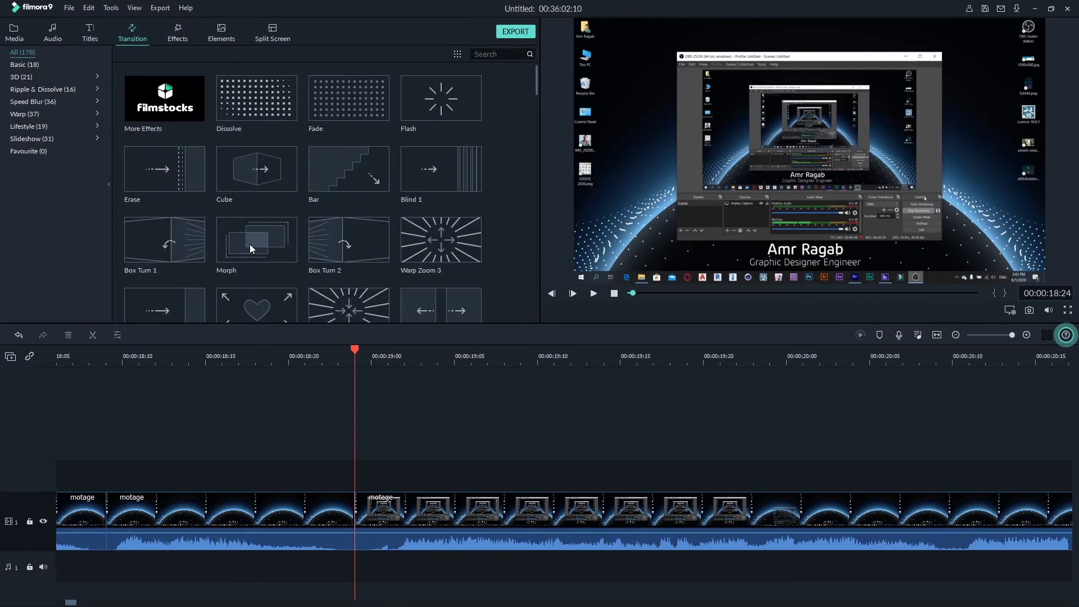
left_click_drag(250, 244, 491, 528)
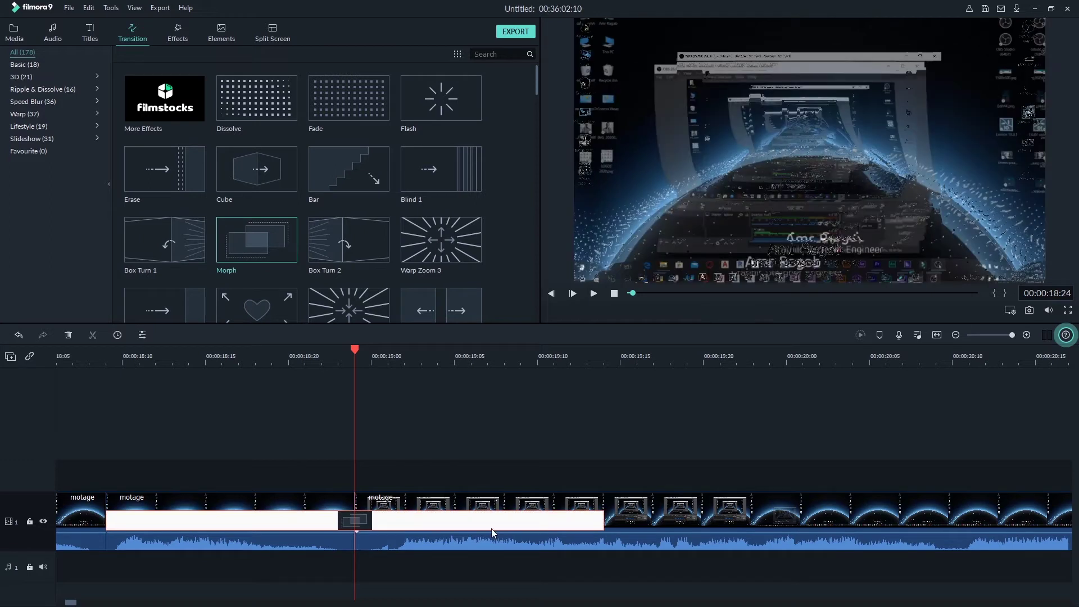
left_click_drag(491, 528, 619, 538)
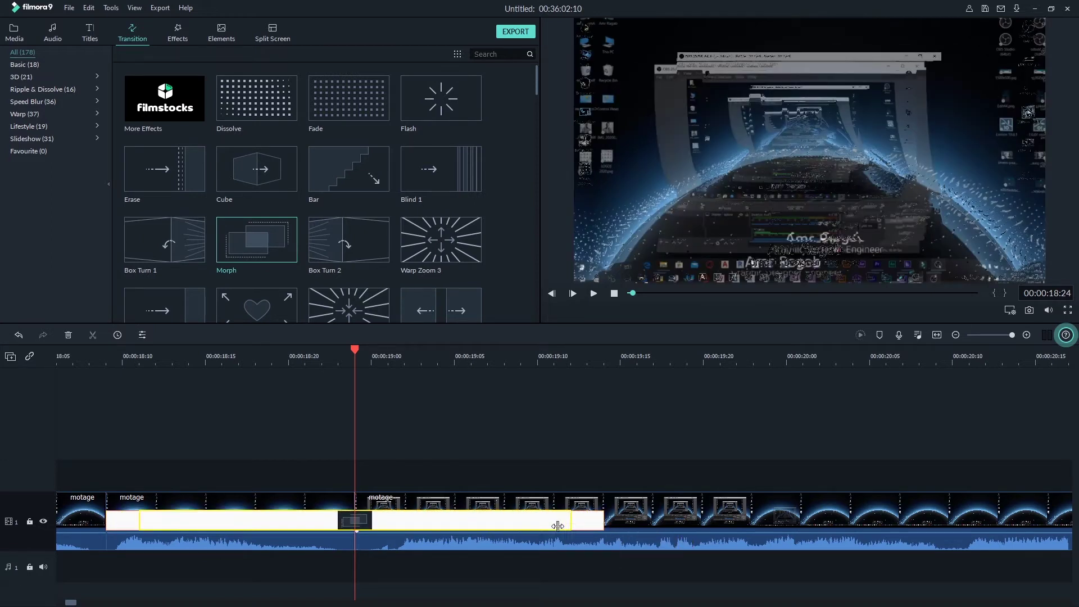
left_click_drag(602, 523, 388, 530)
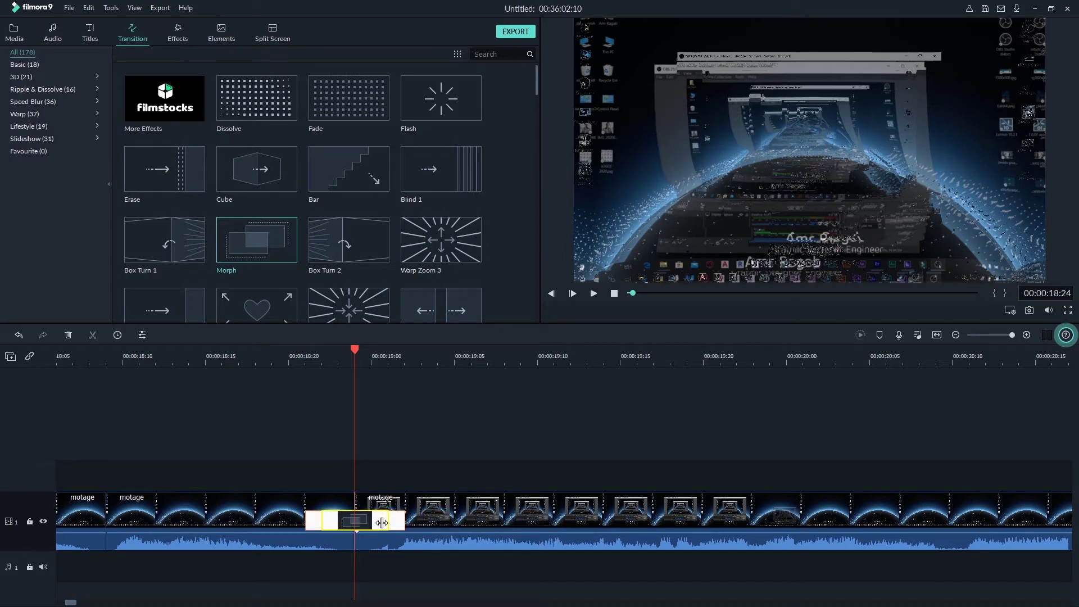
left_click_drag(406, 518, 372, 519)
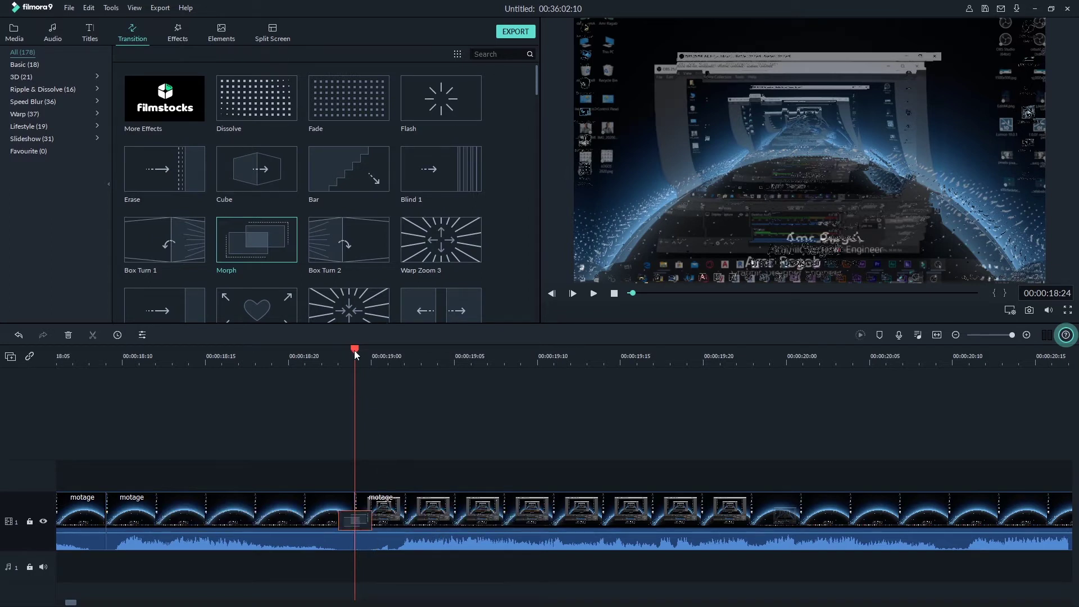
- Preview the Morph transition across the join, then remove it from the timeline
left_click_drag(356, 352, 264, 367)
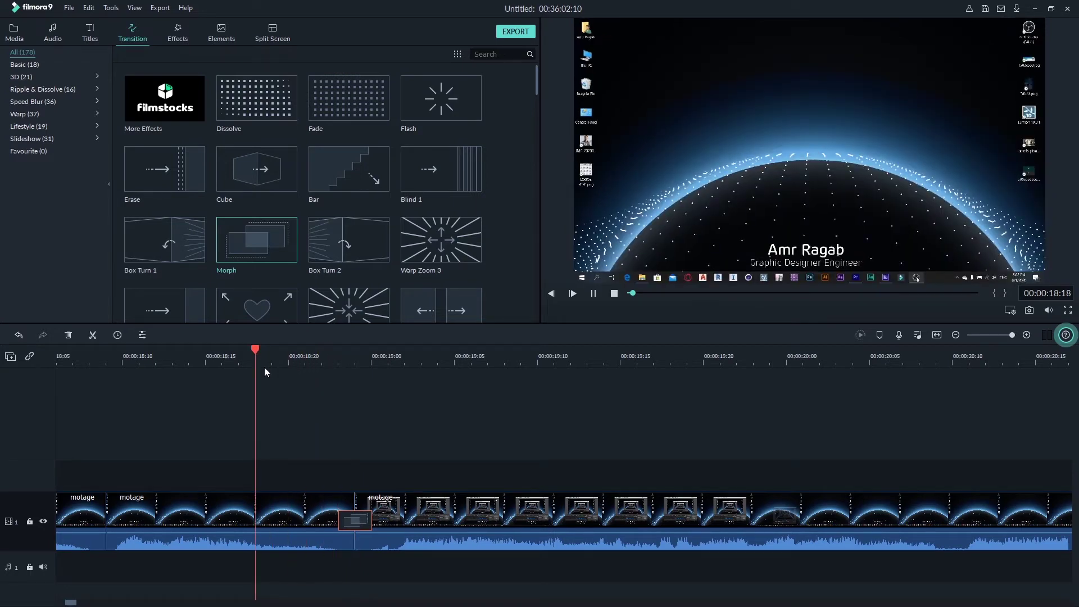
key("space")
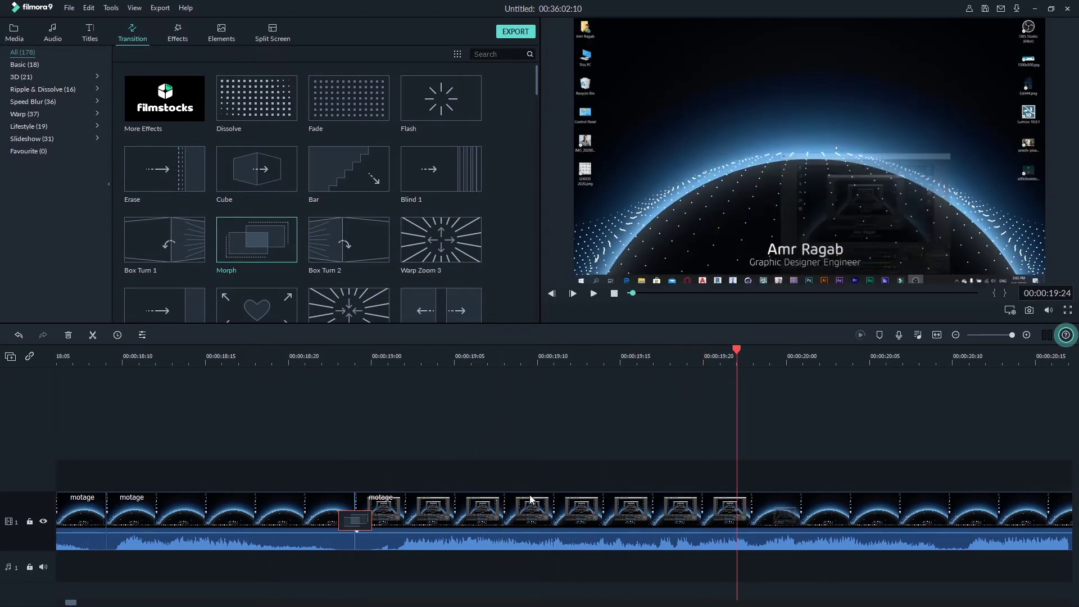
left_click(355, 520)
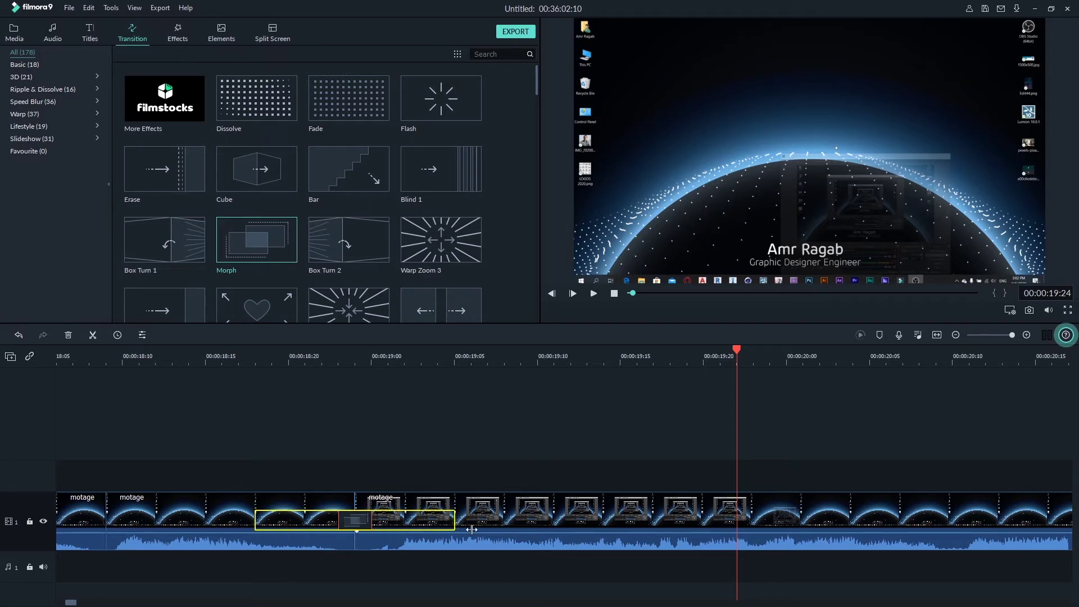
left_click_drag(743, 350, 56, 491)
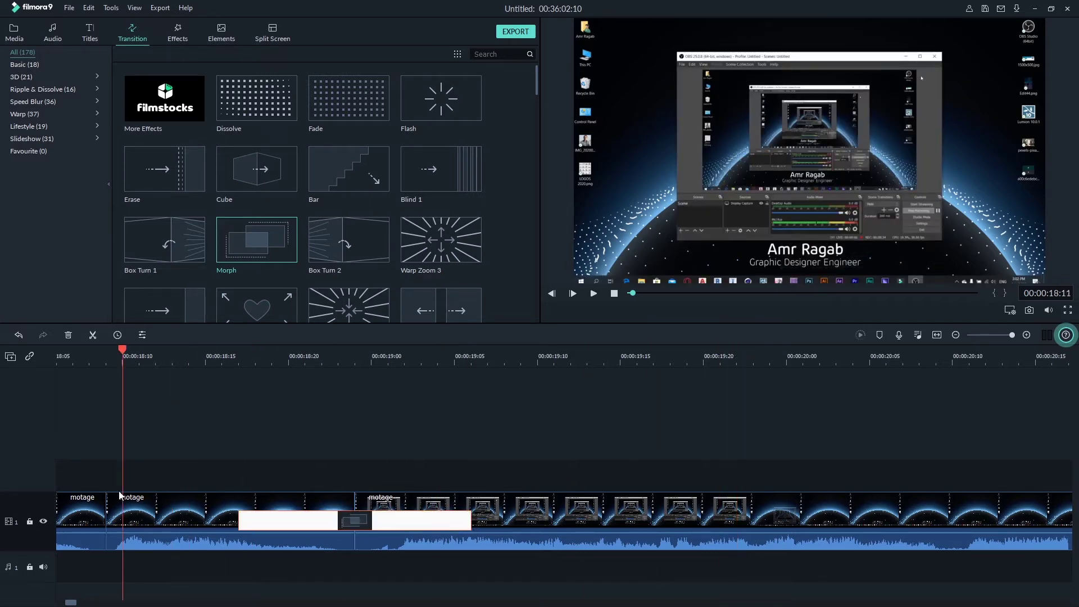
key("space")
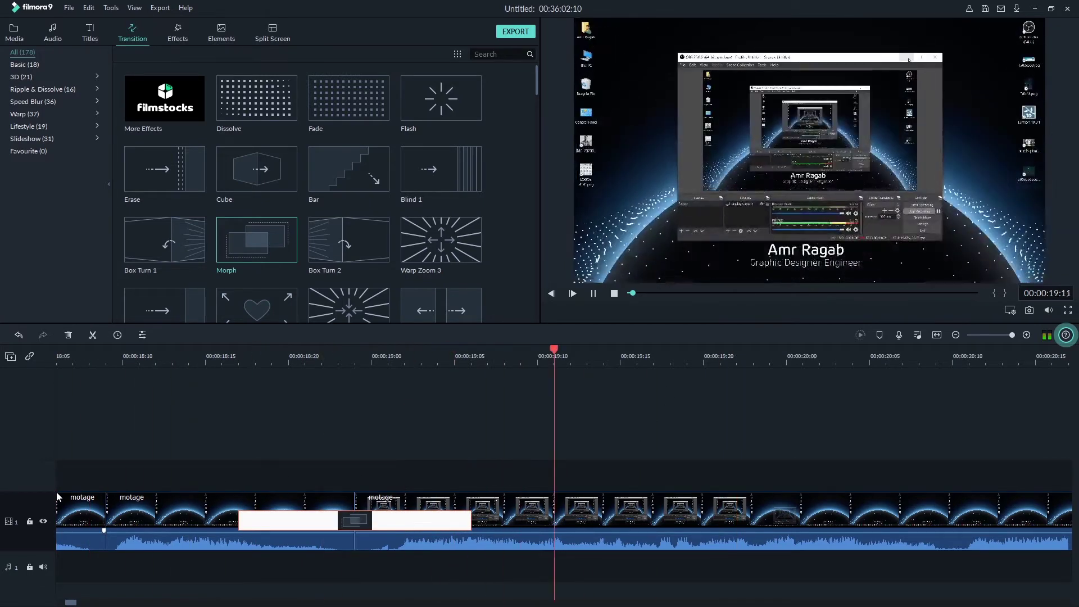
key("space")
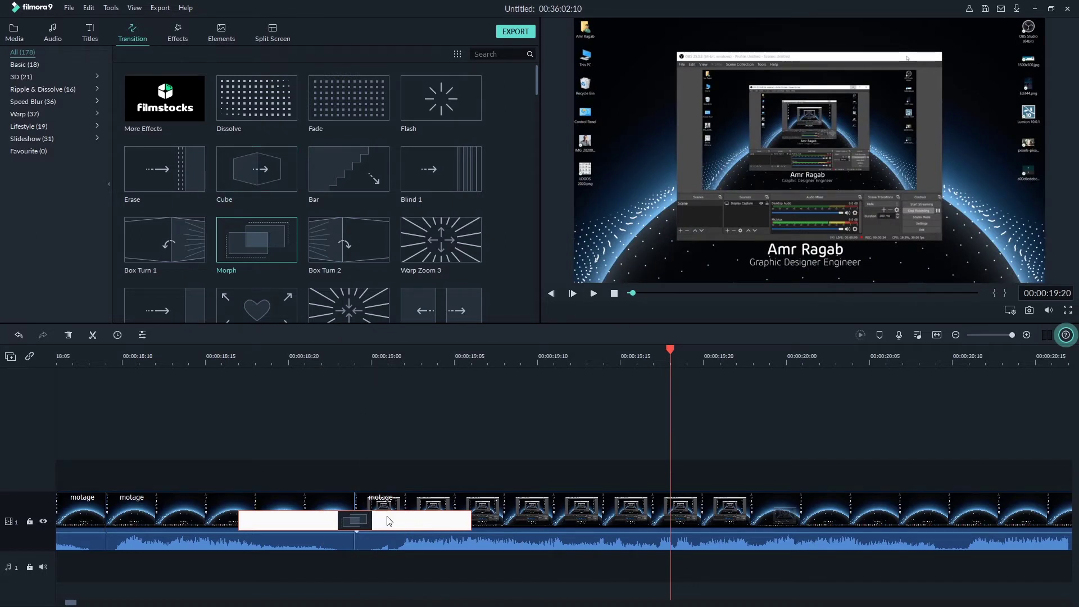
left_click_drag(391, 520, 384, 518)
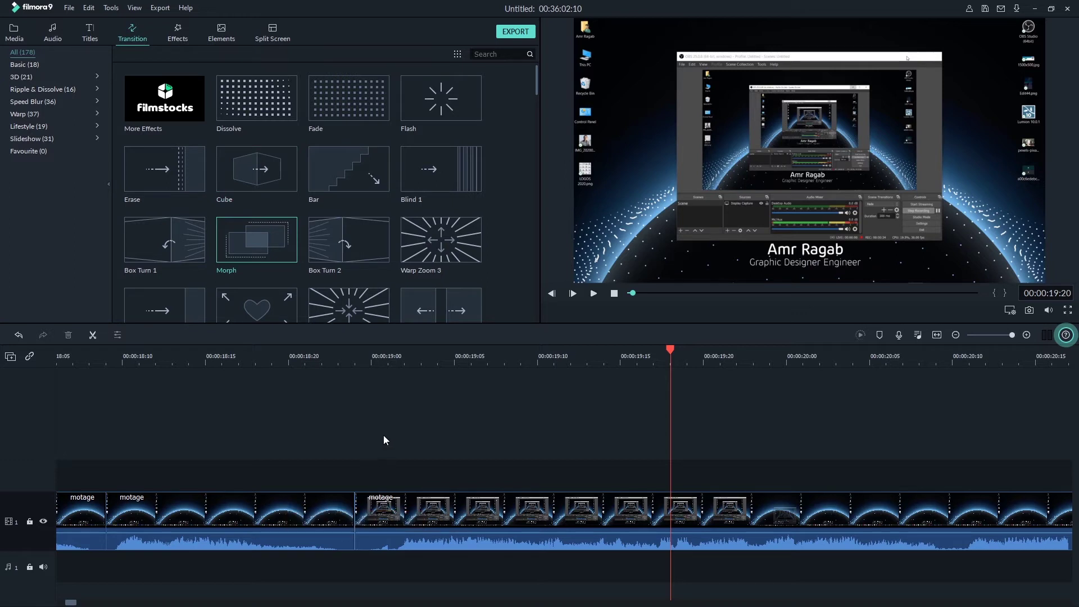
- Drop Warp Zoom 5 onto the montage join and play it back to check it
scroll(355, 179, "down", 5)
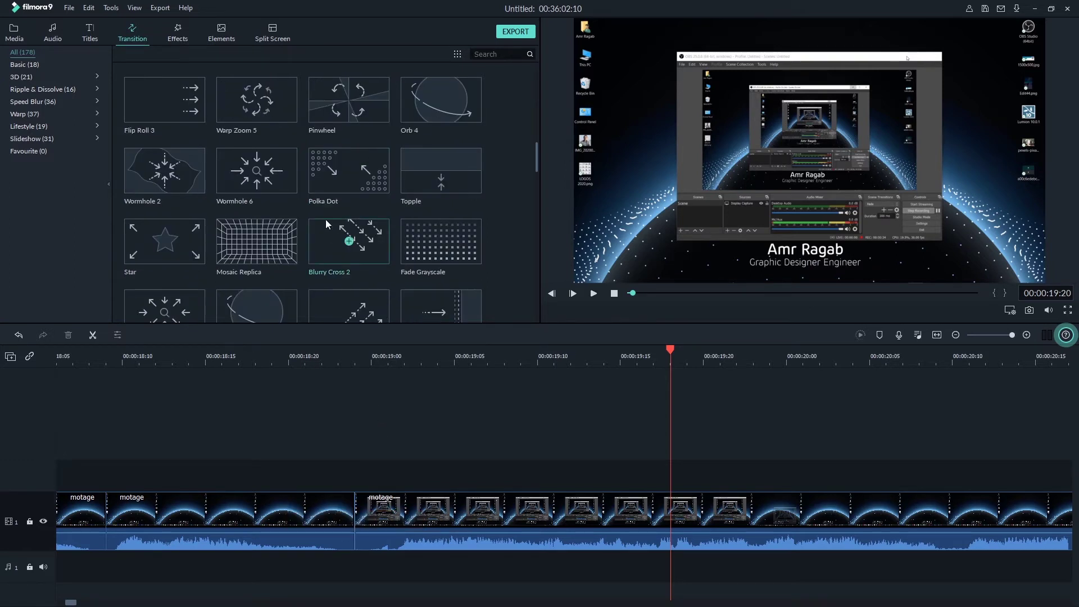
scroll(251, 183, "up", 3)
mouse_move(269, 293)
left_mouse_down()
mouse_move(348, 508)
mouse_move(521, 530)
mouse_move(504, 530)
left_mouse_up()
left_click_drag(671, 353, 54, 503)
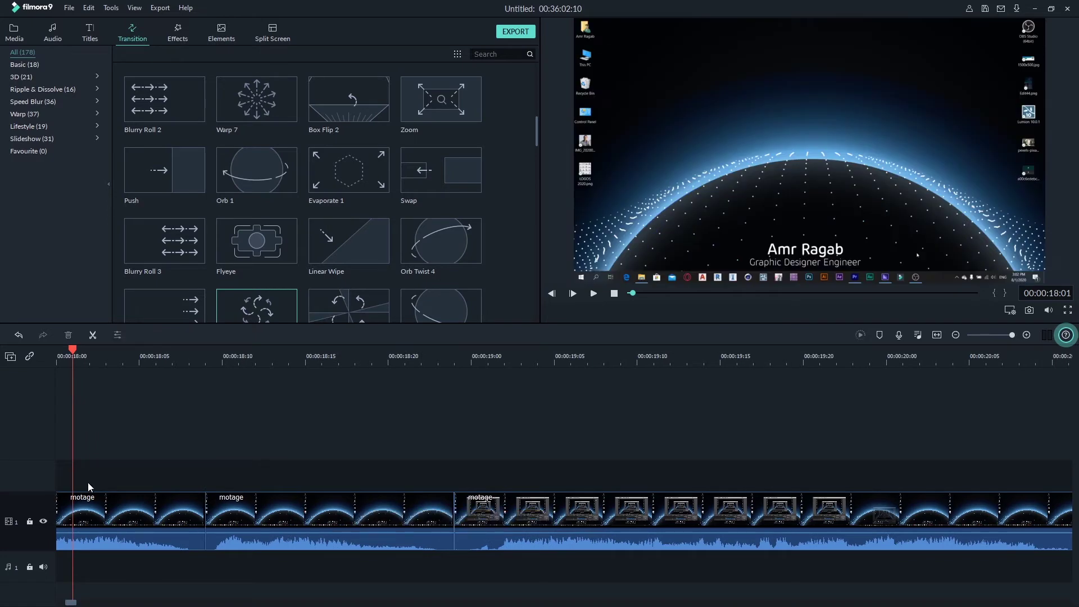
key("space")
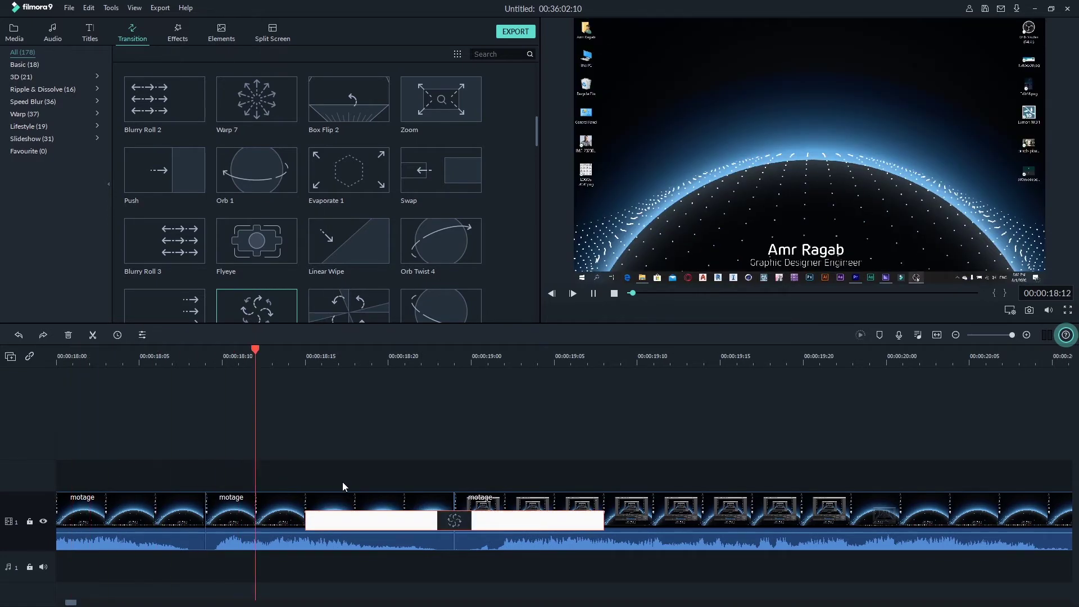
key("space")
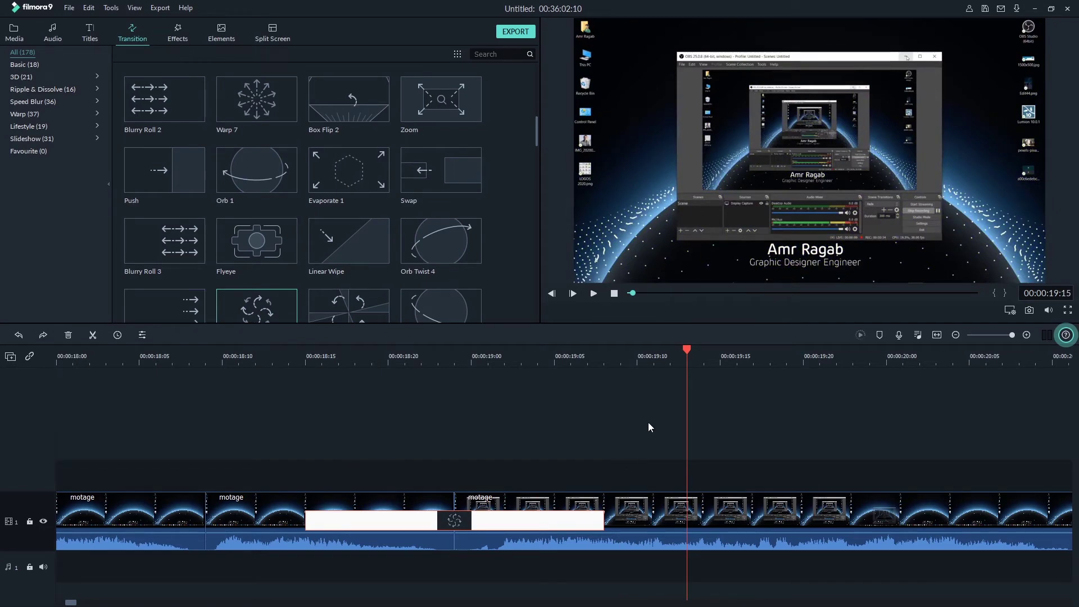
left_click_drag(687, 346, 2, 438)
left_click_drag(5, 438, 1, 457)
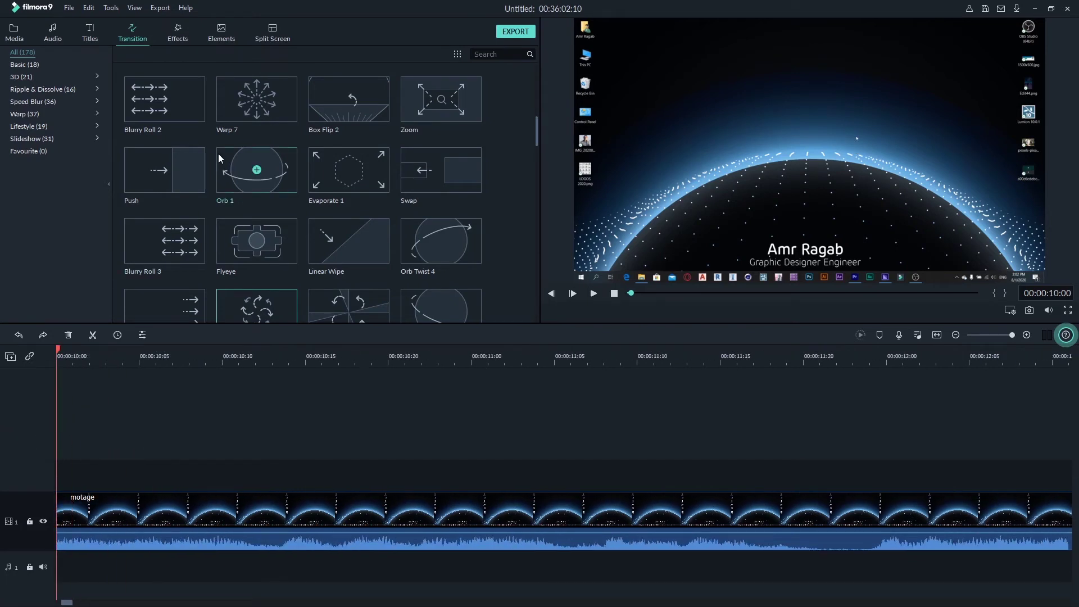
- Place the Charcoal effect on track 2 at the timeline start and preview it
left_click(186, 40)
scroll(246, 253, "down", 10)
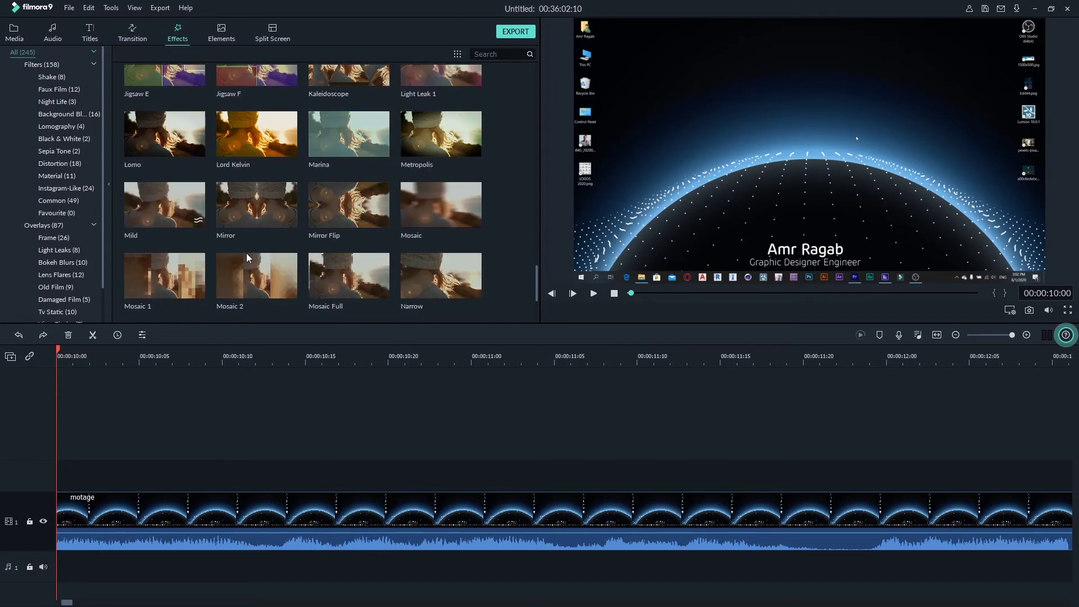
scroll(246, 253, "up", 15)
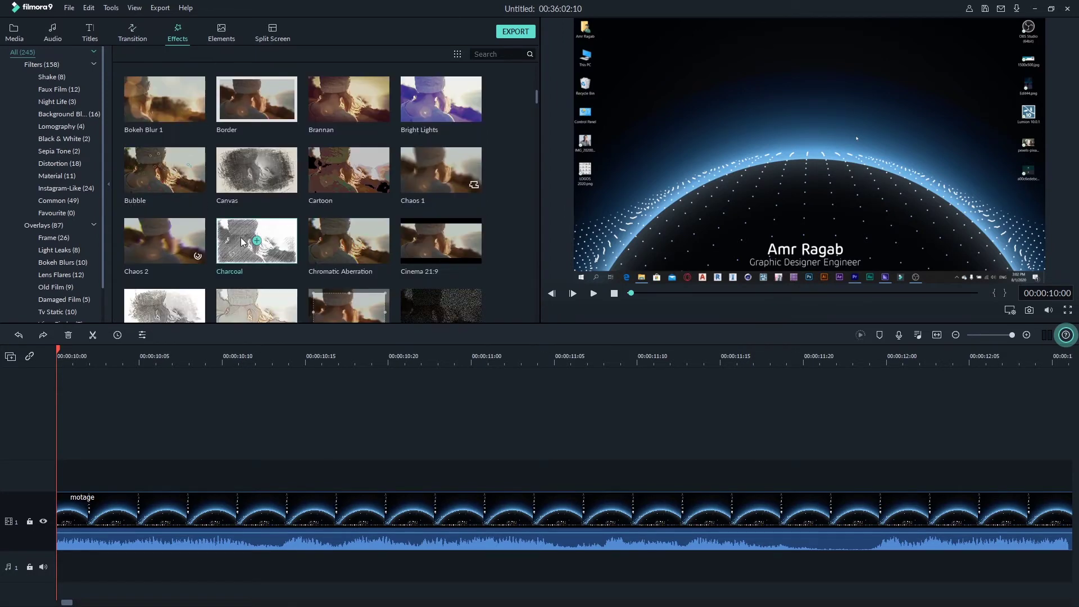
mouse_move(241, 237)
left_mouse_down()
mouse_move(160, 458)
mouse_move(26, 461)
left_mouse_up()
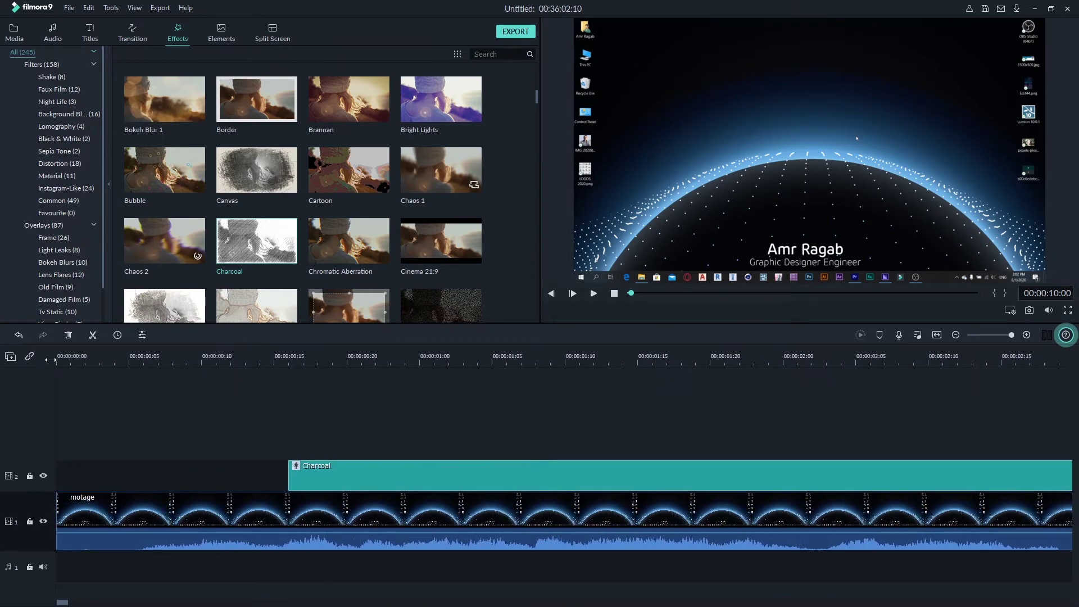
mouse_move(390, 479)
left_mouse_down()
mouse_move(114, 471)
mouse_move(67, 433)
left_mouse_up()
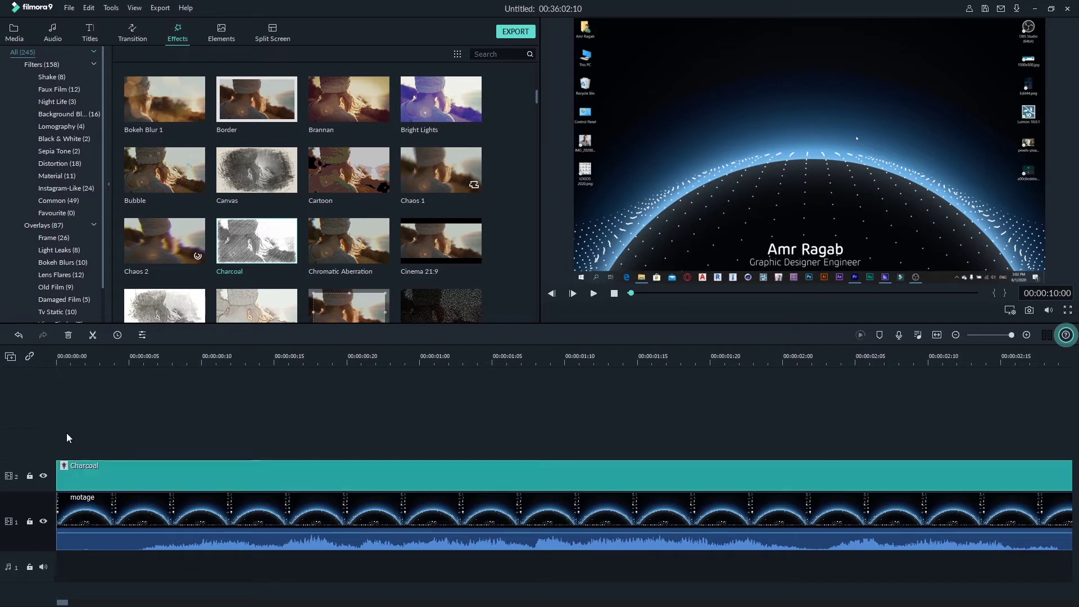
key("space")
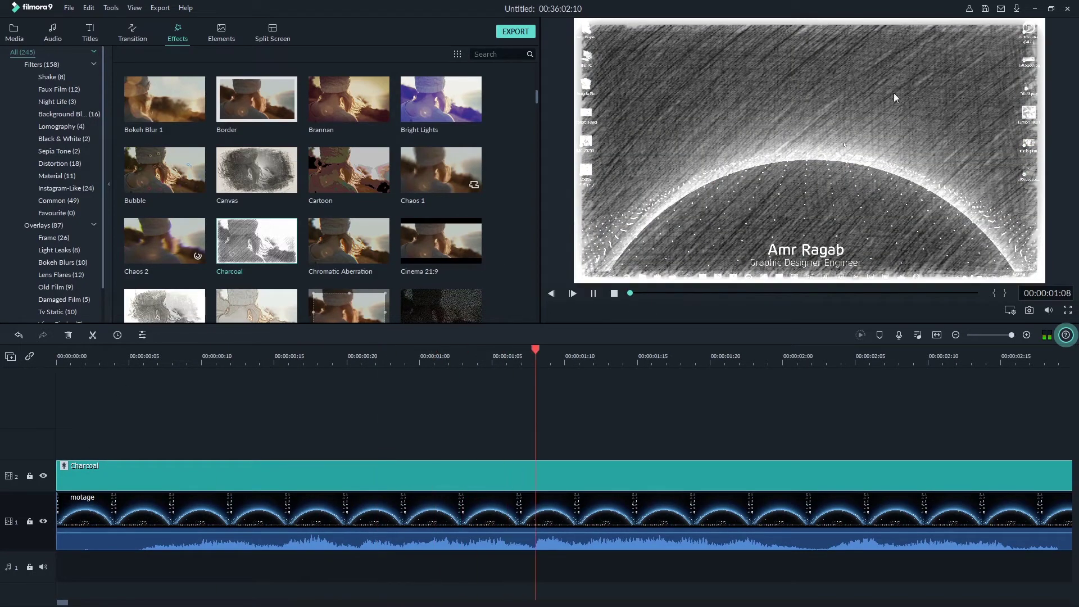
key("space")
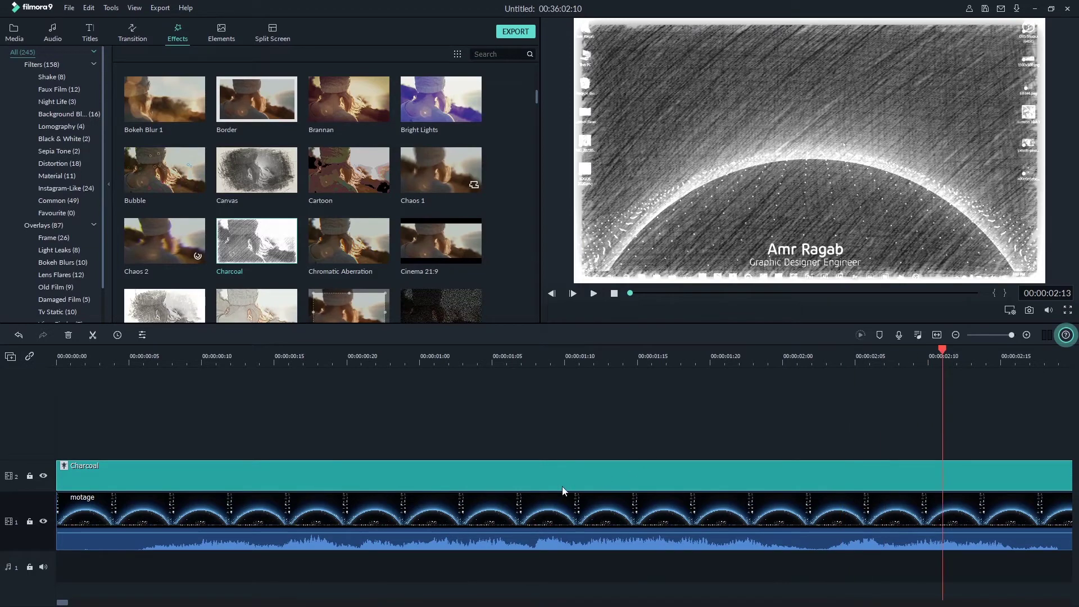
- Trim the Charcoal effect to a brief moment and add an empty track above it
mouse_move(573, 365)
left_mouse_down()
mouse_move(169, 372)
mouse_move(247, 416)
left_mouse_up()
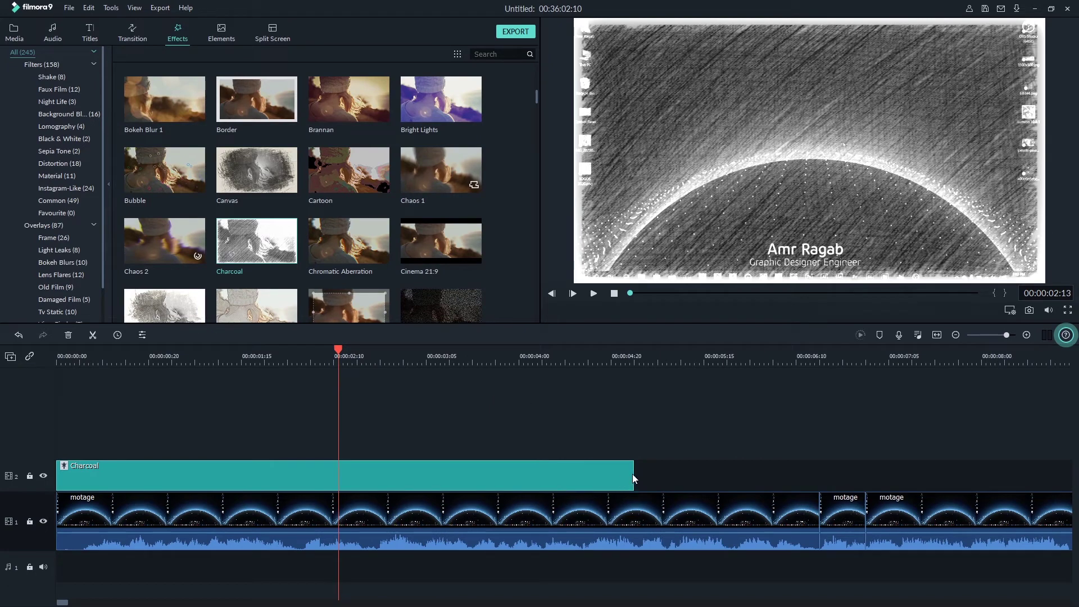
mouse_move(633, 476)
left_mouse_down()
mouse_move(103, 478)
mouse_move(133, 477)
mouse_move(113, 478)
left_mouse_up()
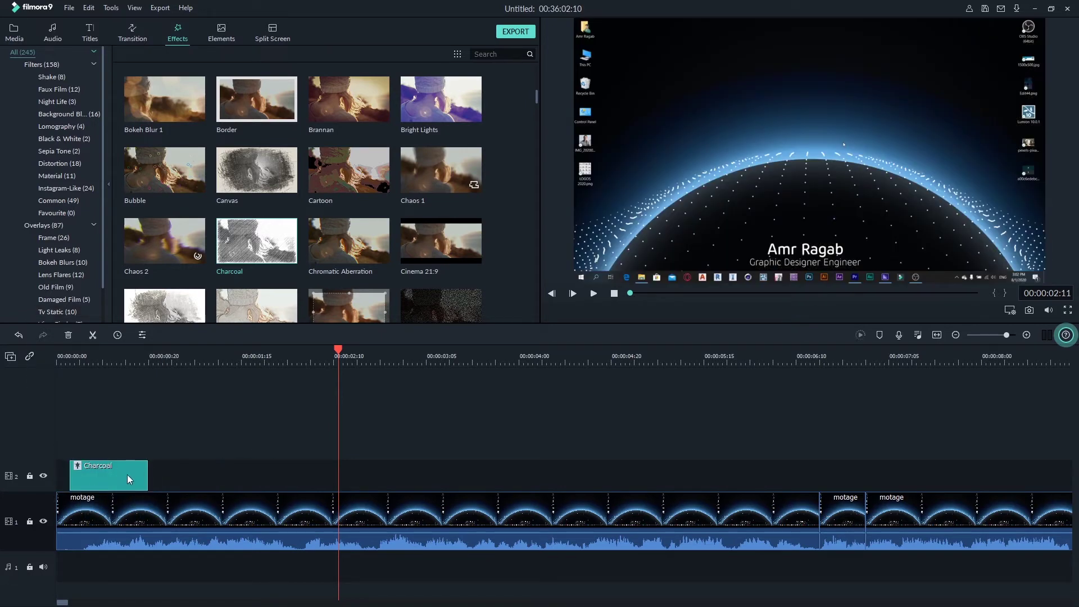
mouse_move(127, 474)
left_mouse_down()
mouse_move(136, 438)
mouse_move(112, 464)
left_mouse_up()
- Add a new video track and a new audio track via track management
left_click(12, 359)
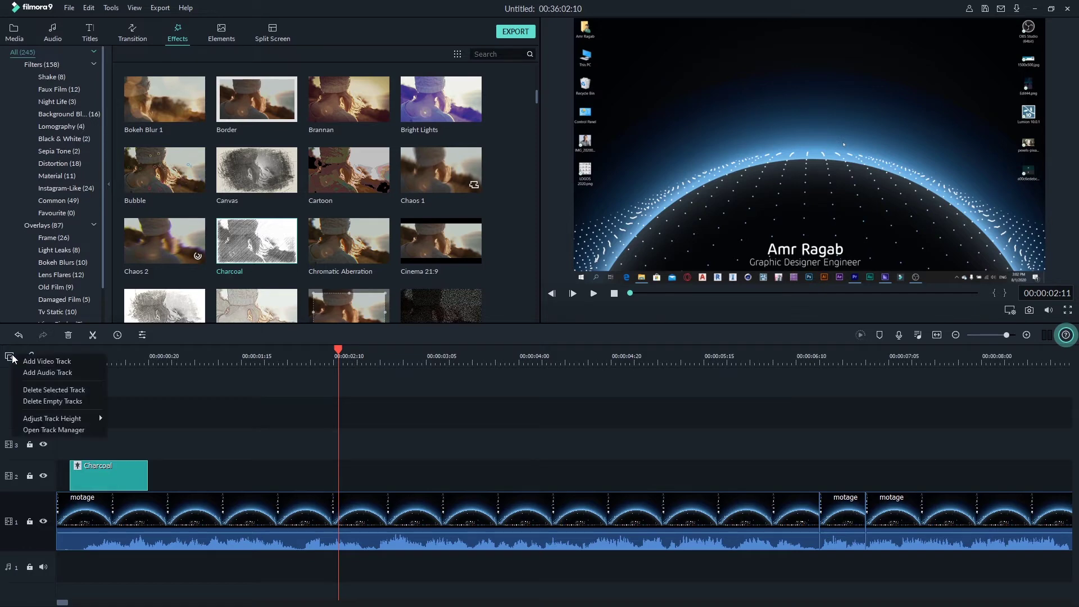
left_click(47, 363)
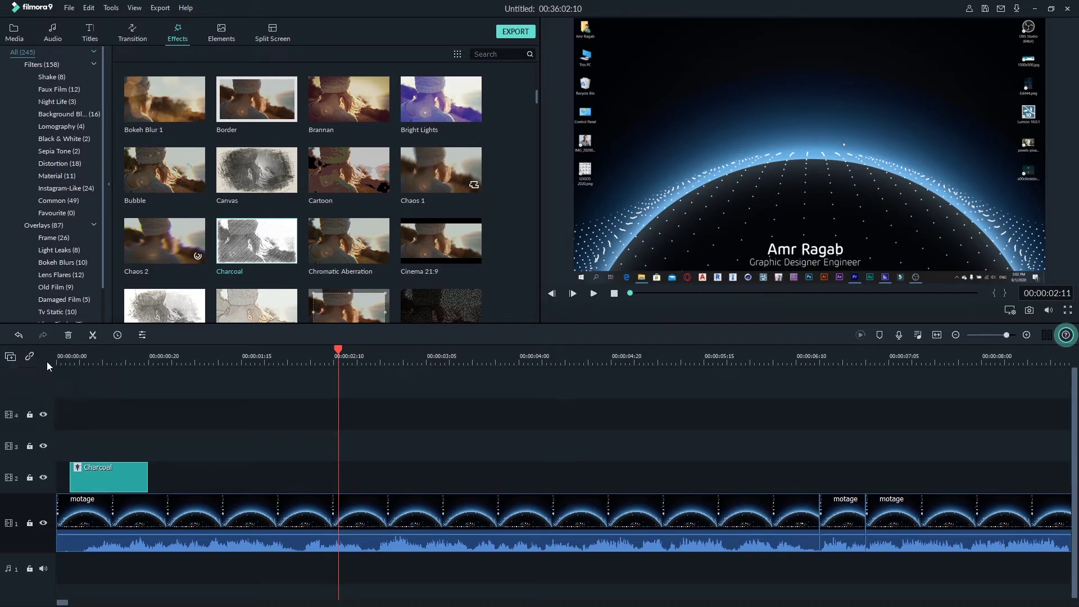
left_click(12, 357)
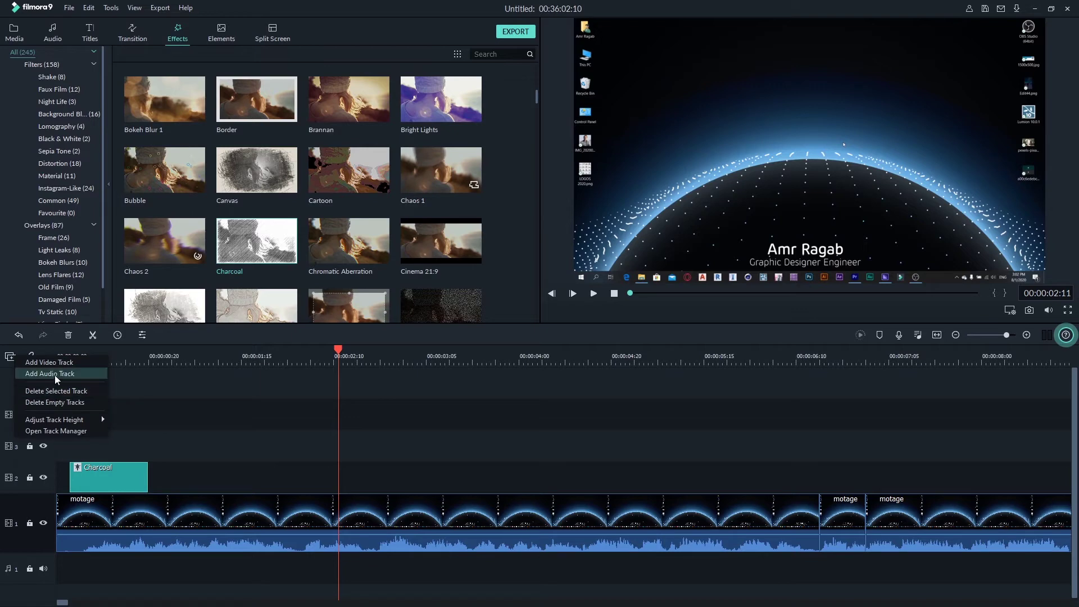
left_click(55, 374)
scroll(155, 419, "down", 2)
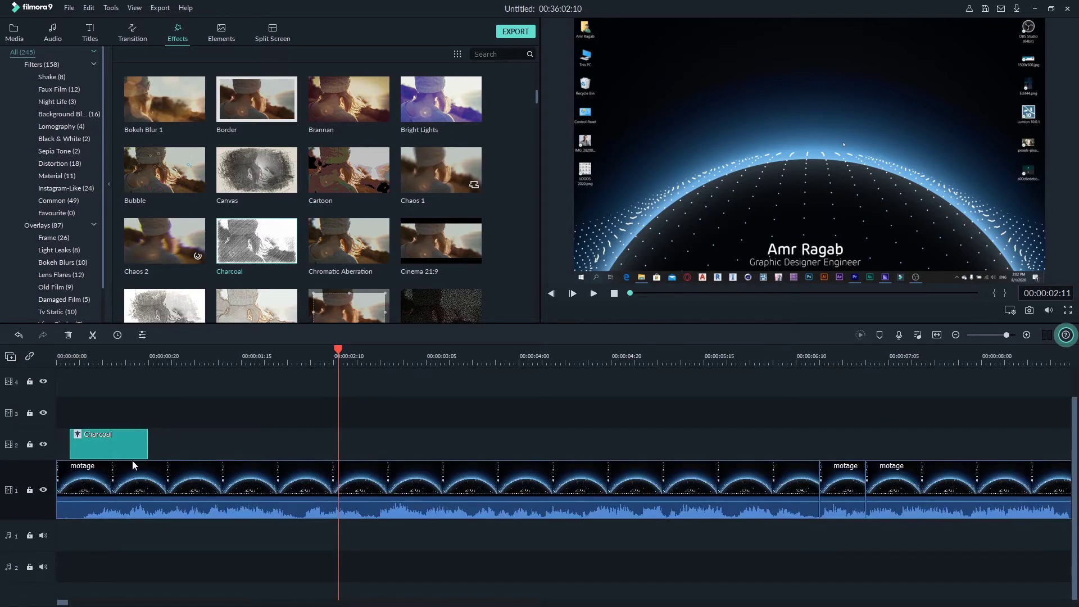
scroll(105, 431, "up", 2)
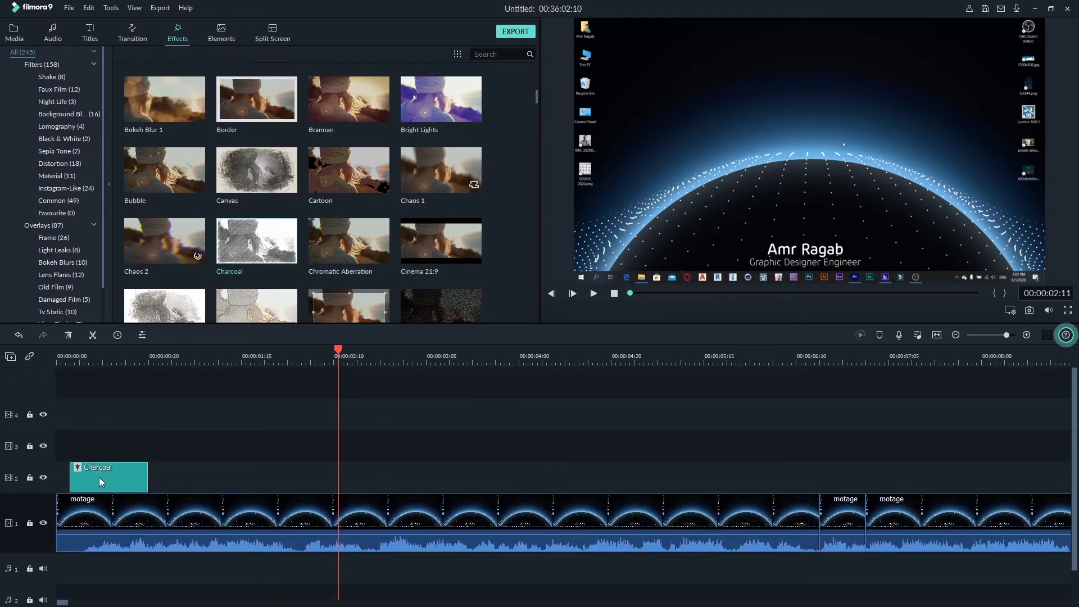
- Shift and shorten Charcoal on track 2, then add a brief Delay Grab effect right after it
left_click_drag(100, 477, 193, 460)
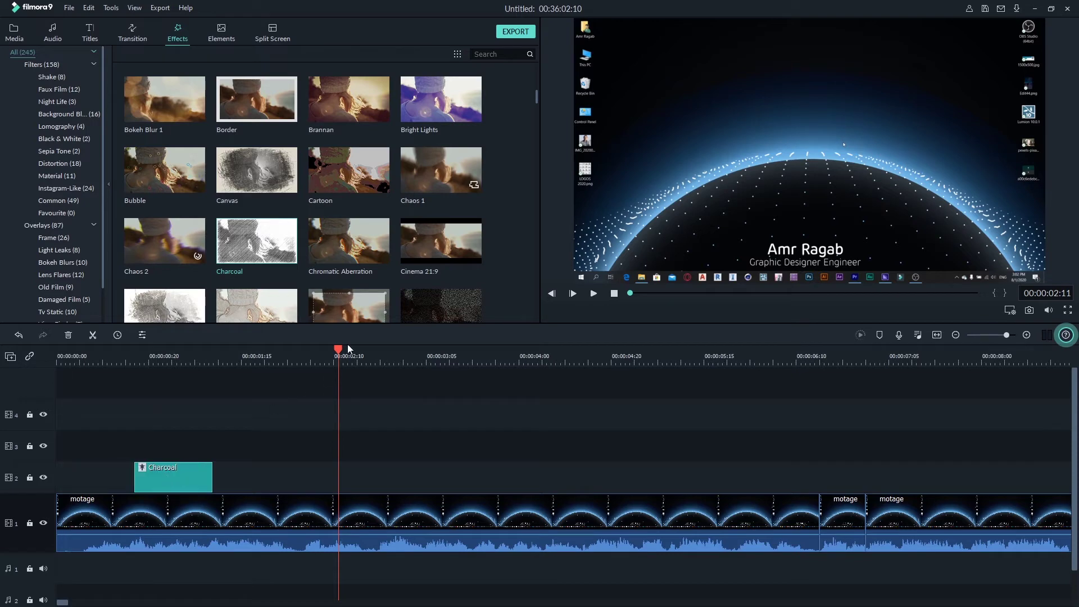
left_click_drag(340, 350, 33, 412)
key("space")
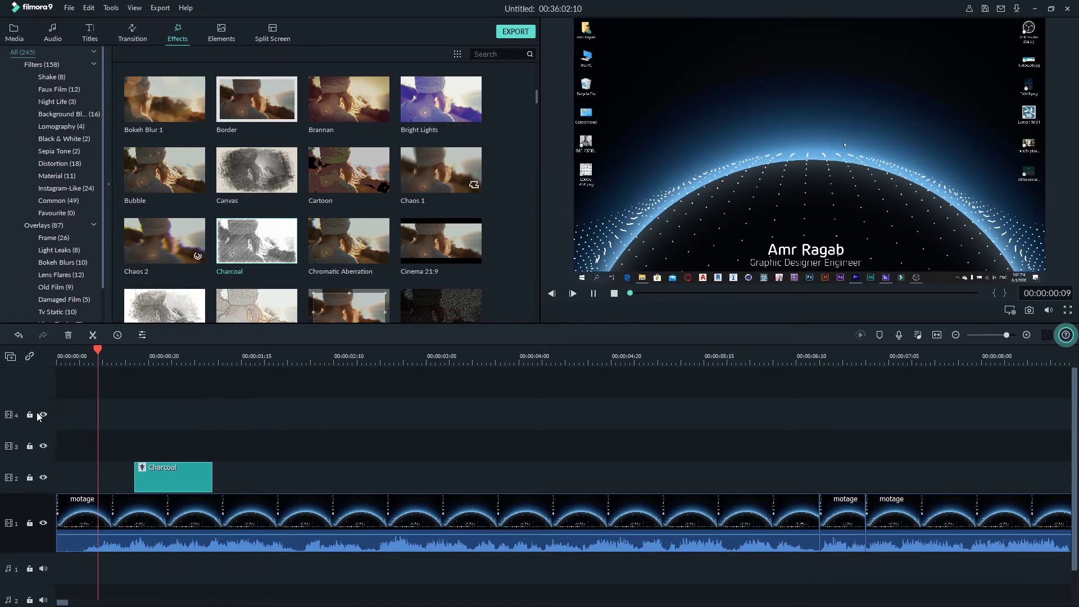
key("space")
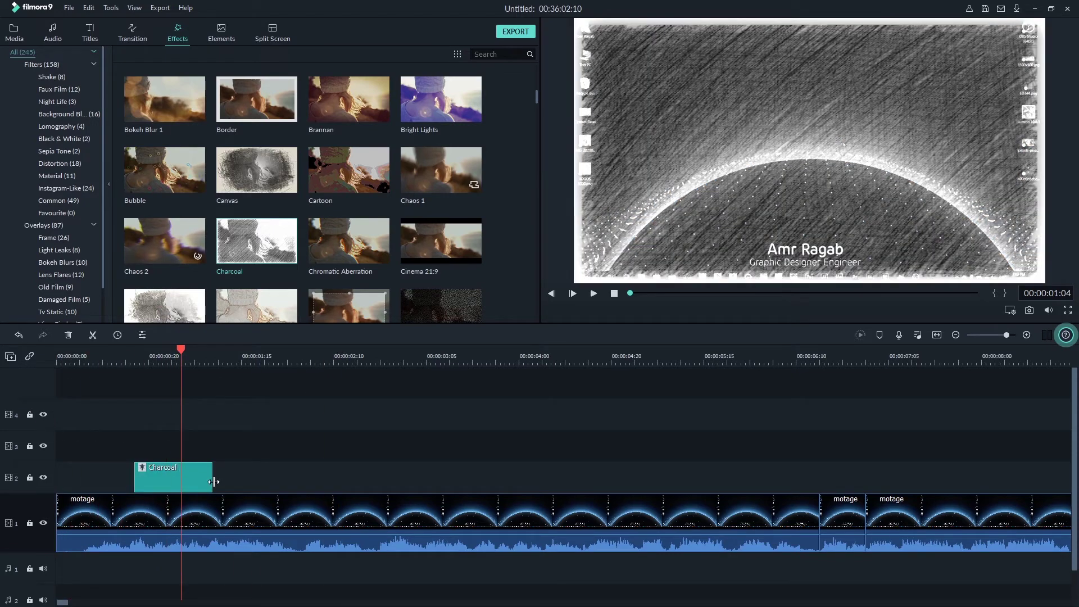
left_click_drag(212, 478, 194, 477)
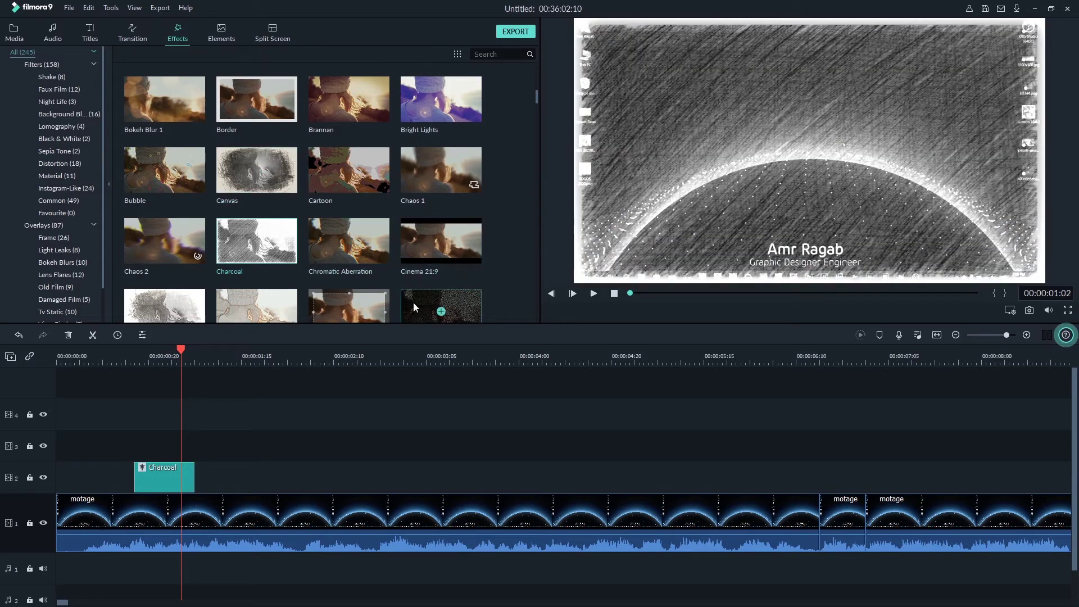
left_click_drag(413, 303, 203, 477)
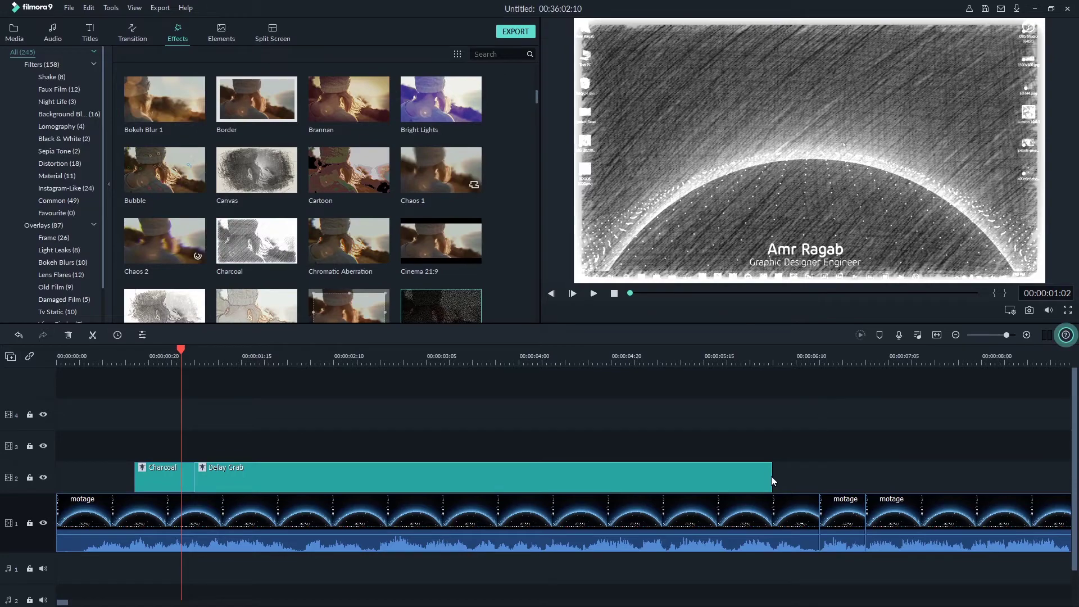
left_click_drag(773, 480, 227, 475)
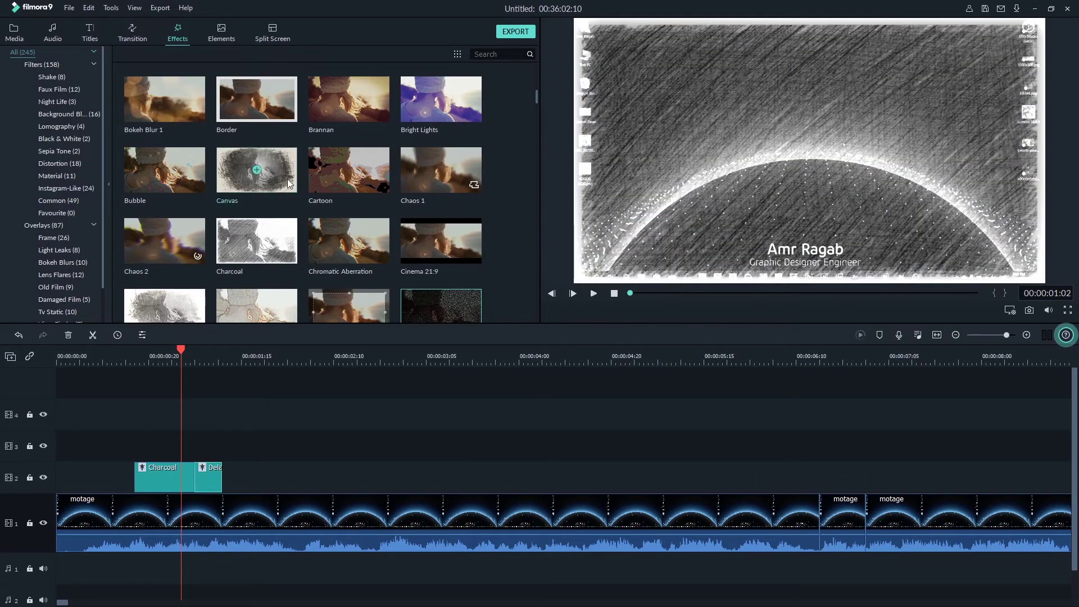
- Put a shortened Bad TV Signal effect on track 3 over the opening effects and preview it
scroll(288, 179, "up", 3)
scroll(298, 192, "down", 3)
scroll(298, 194, "down", 3)
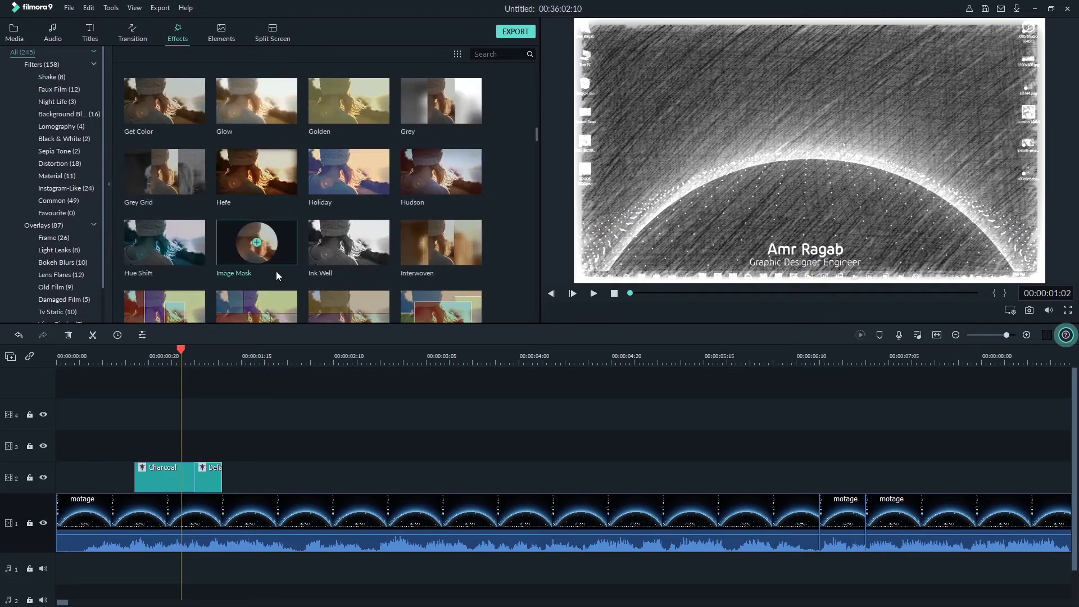
scroll(306, 263, "up", 3)
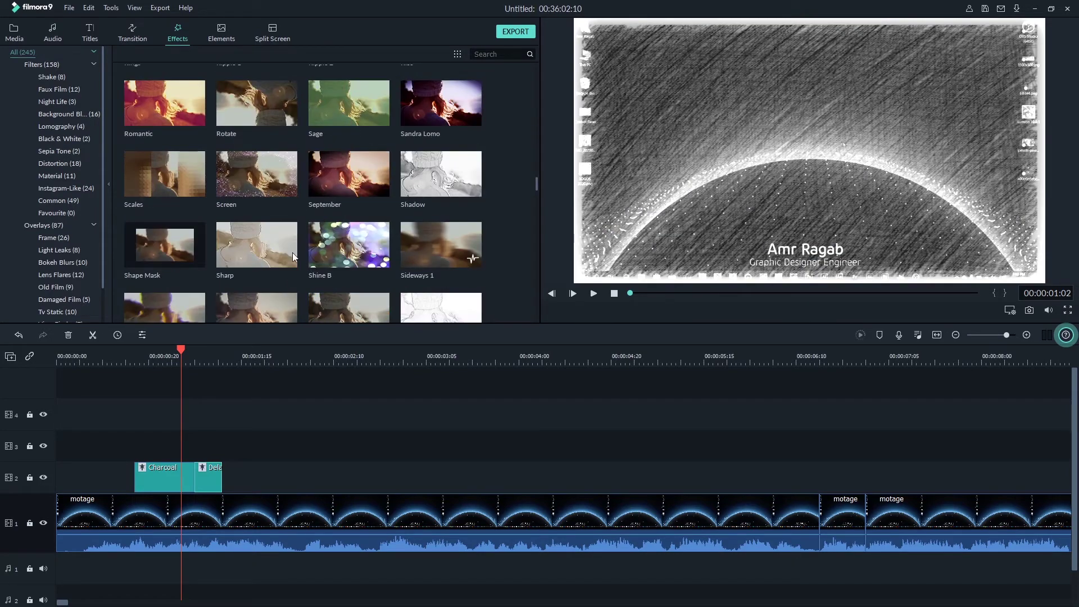
scroll(281, 231, "up", 3)
scroll(280, 229, "up", 3)
scroll(280, 227, "up", 3)
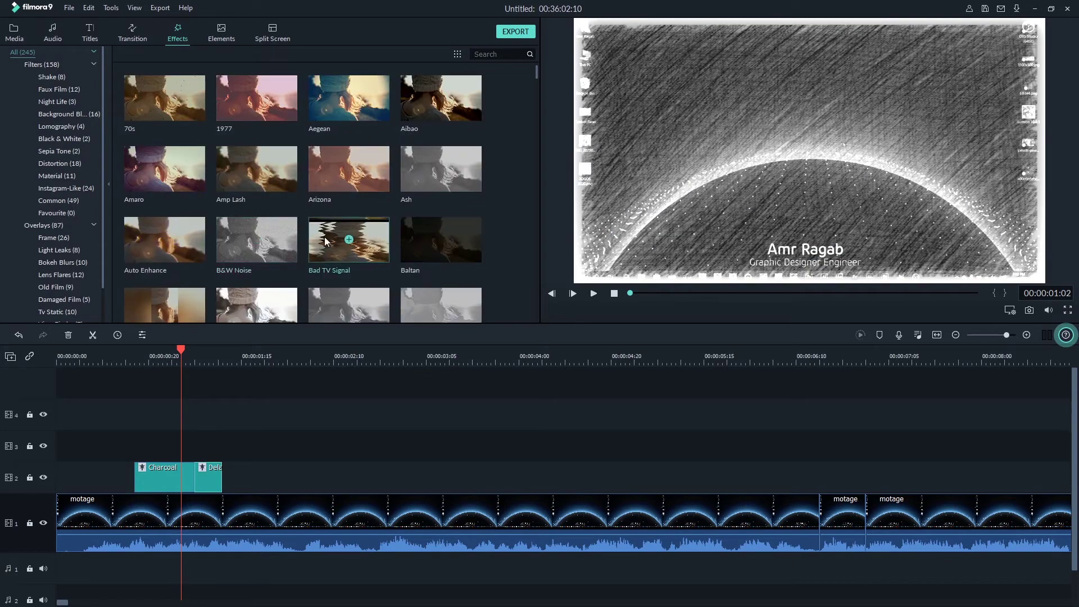
mouse_move(343, 240)
left_mouse_down()
mouse_move(280, 421)
mouse_move(164, 451)
left_mouse_up()
mouse_move(745, 444)
left_mouse_down()
mouse_move(176, 444)
mouse_move(208, 445)
mouse_move(198, 445)
left_mouse_up()
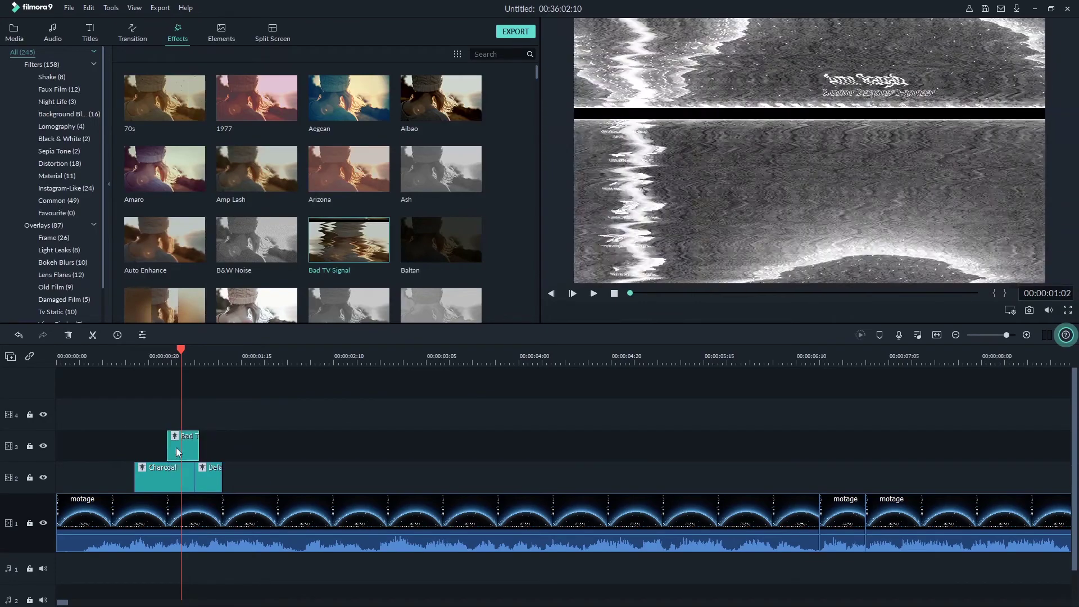
left_click_drag(181, 350, 50, 392)
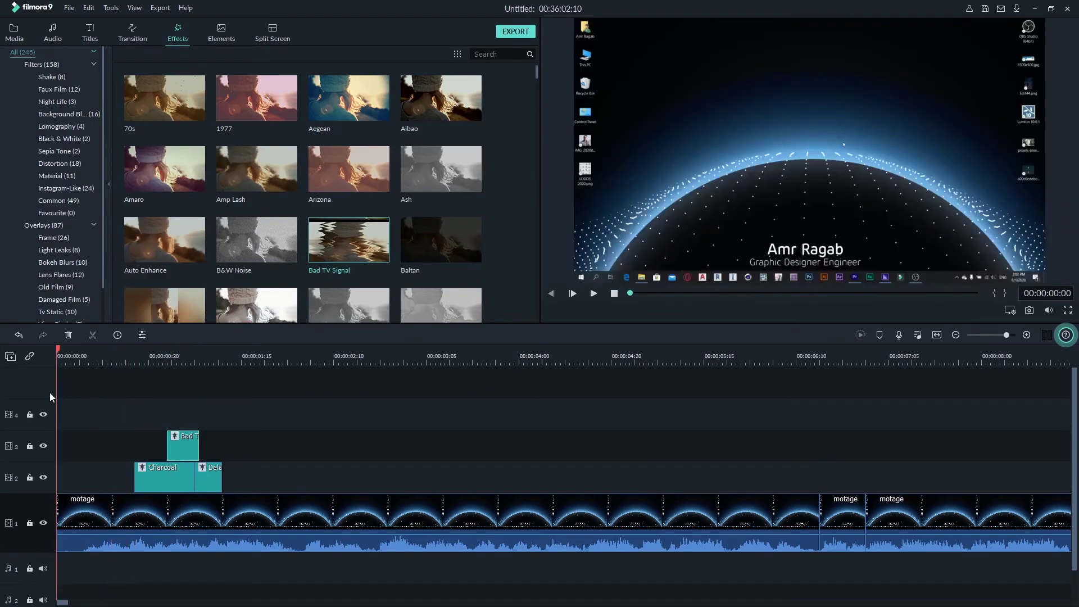
key("space")
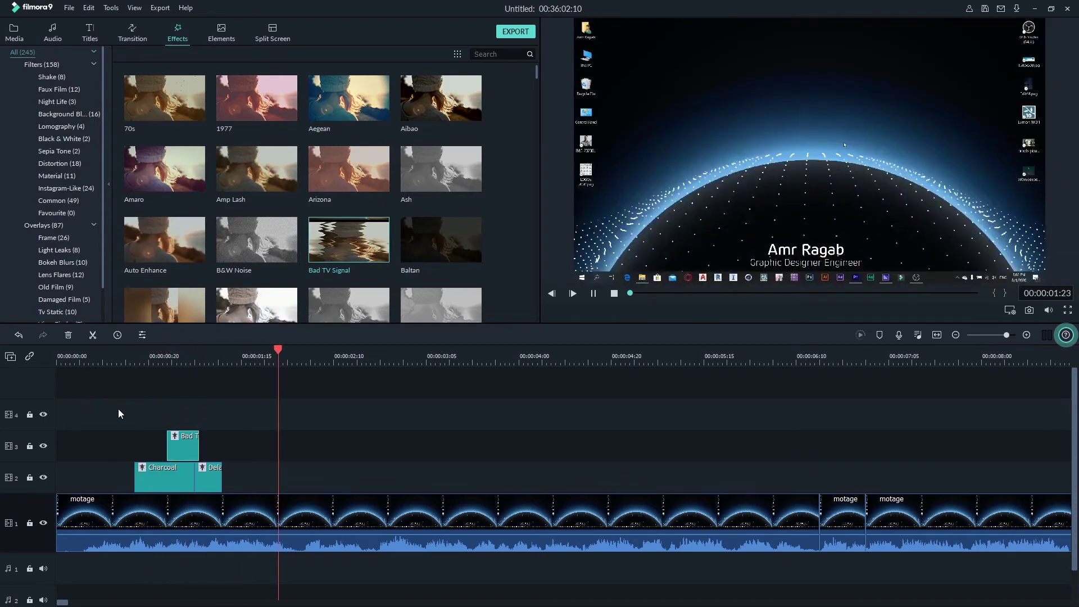
key("space")
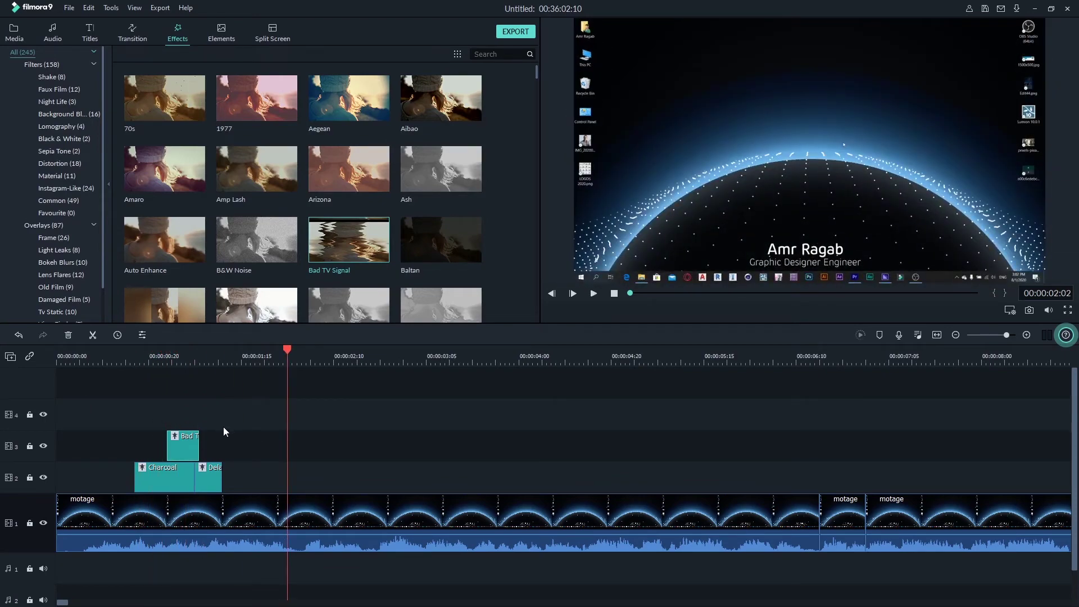
- Place Element Handdrawn 15 on track 2 at the playhead near two seconds and trim it short
left_click(224, 427)
left_click(222, 33)
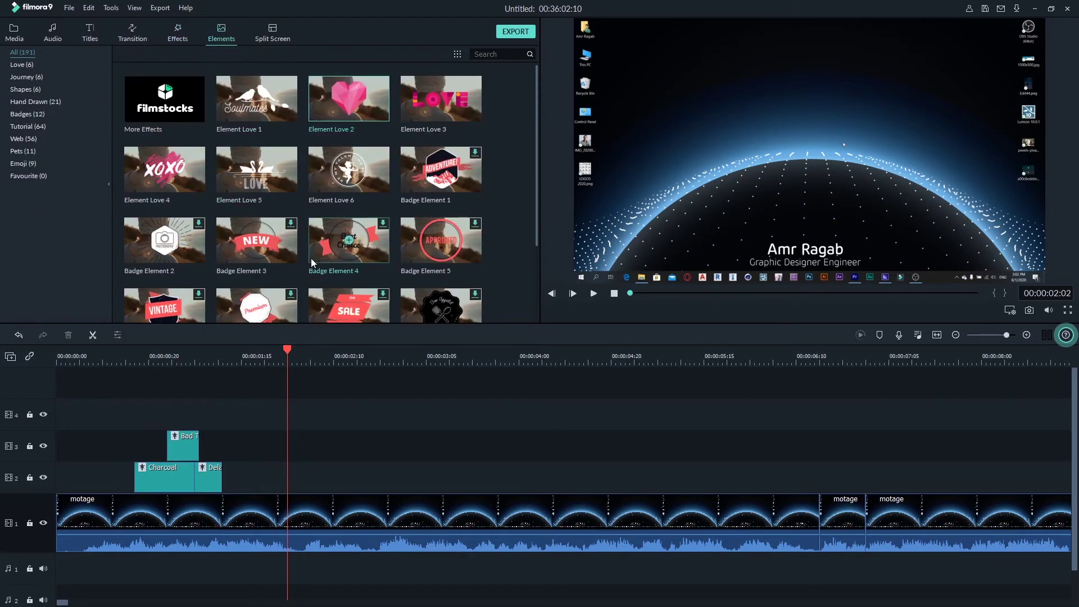
scroll(311, 258, "down", 4)
scroll(311, 258, "down", 3)
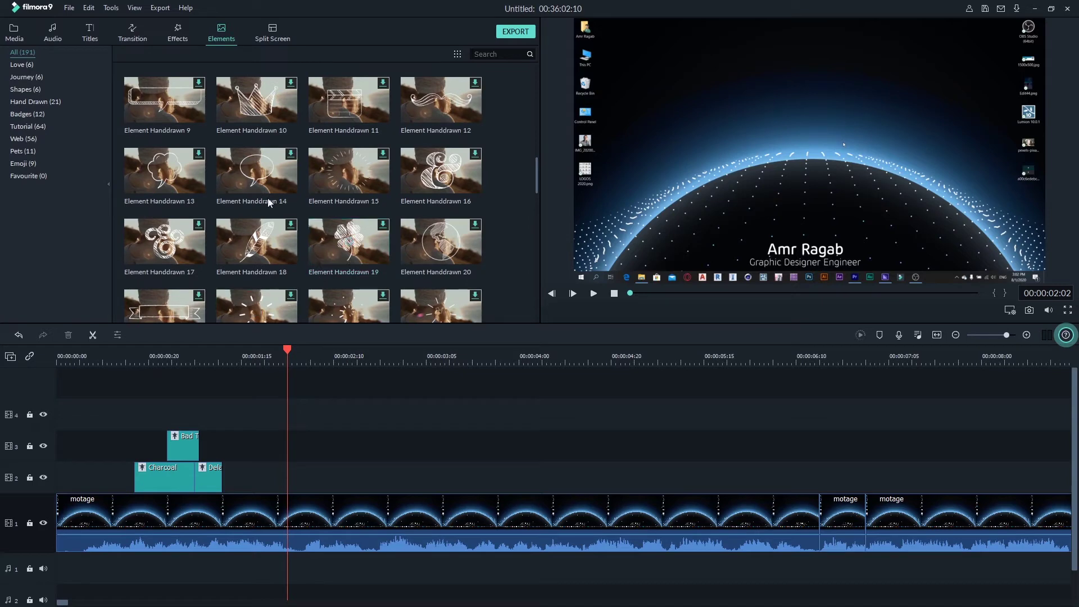
mouse_move(317, 187)
left_mouse_down()
mouse_move(287, 356)
mouse_move(286, 497)
left_mouse_up()
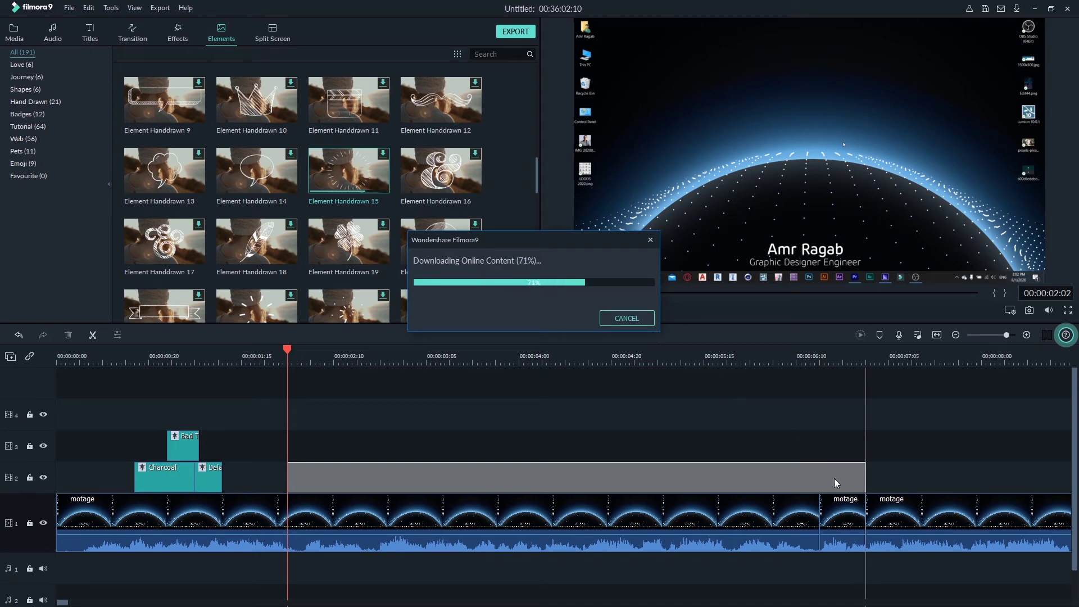
left_click_drag(866, 478, 443, 478)
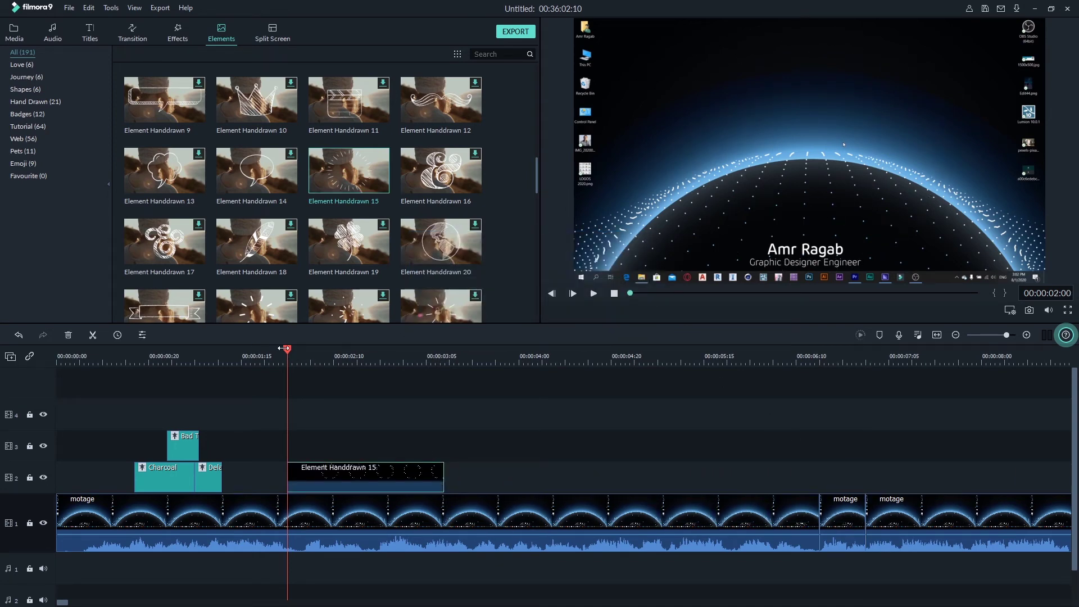
- Shrink the Handdrawn element overlay and move it toward the top centre of the preview
key("space")
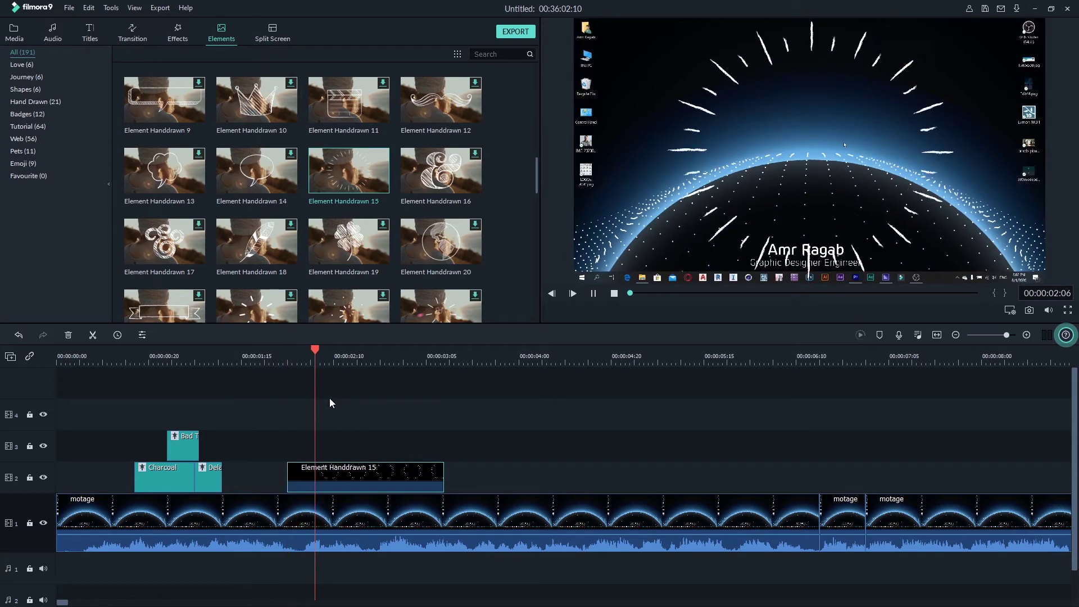
left_click(806, 256)
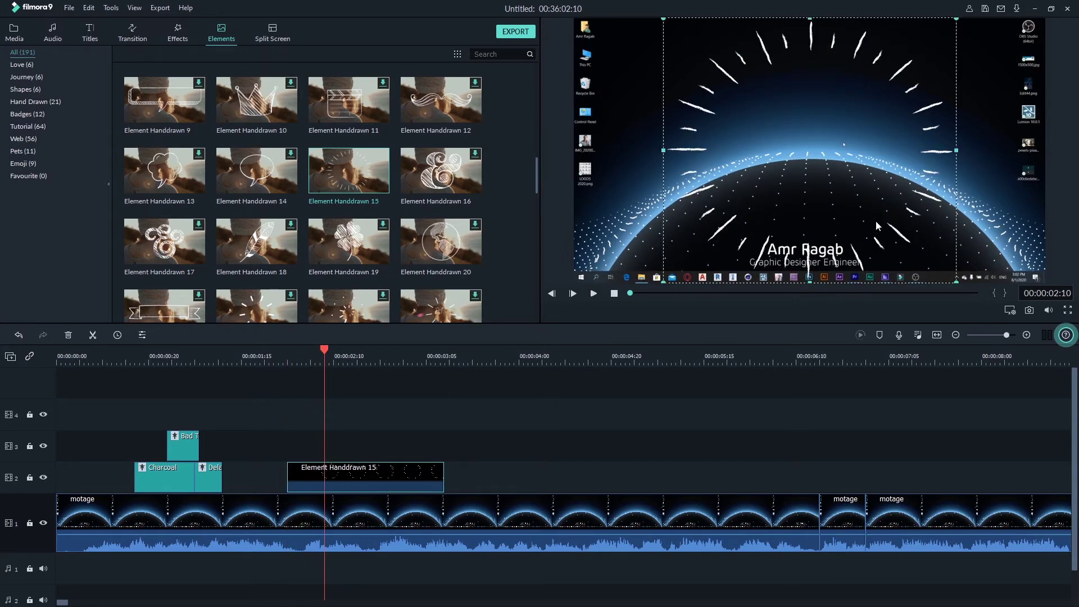
mouse_move(956, 286)
left_mouse_down()
mouse_move(797, 161)
mouse_move(755, 143)
left_mouse_up()
left_click_drag(785, 103, 866, 108)
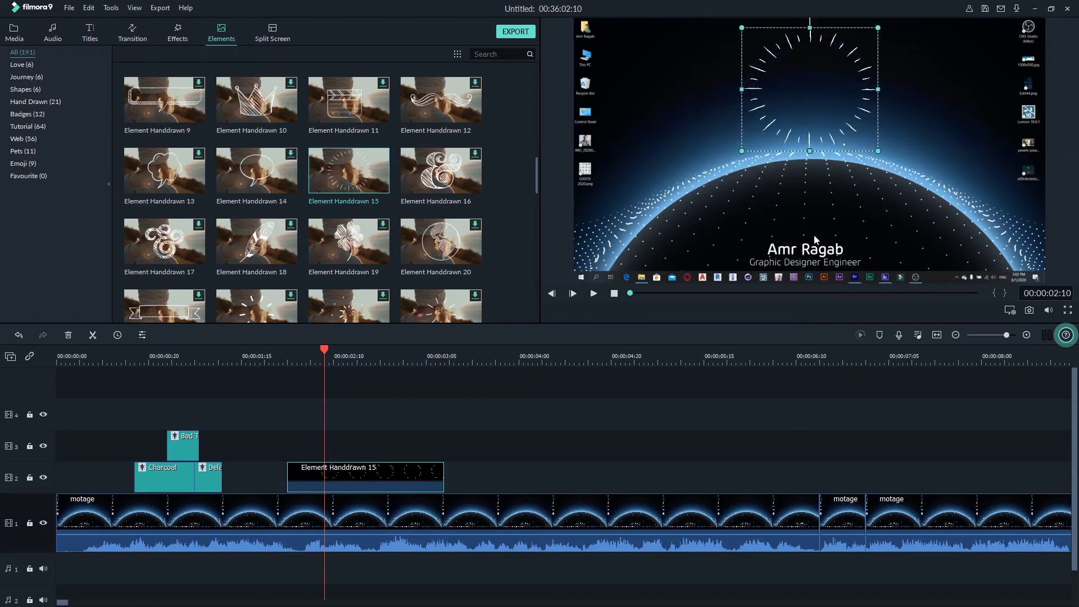
left_click_drag(326, 353, 207, 387)
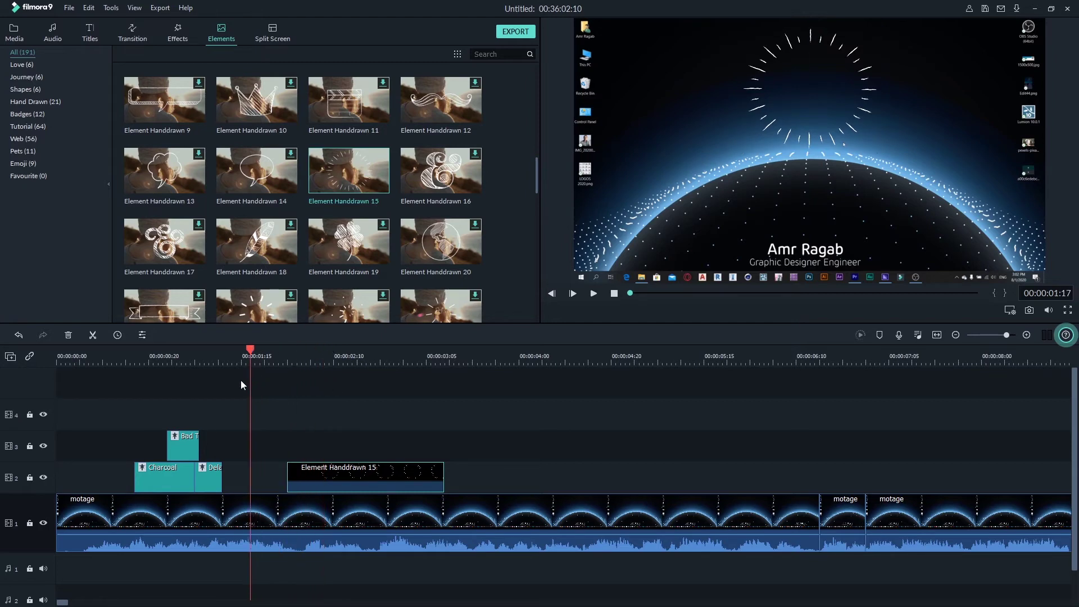
key("space")
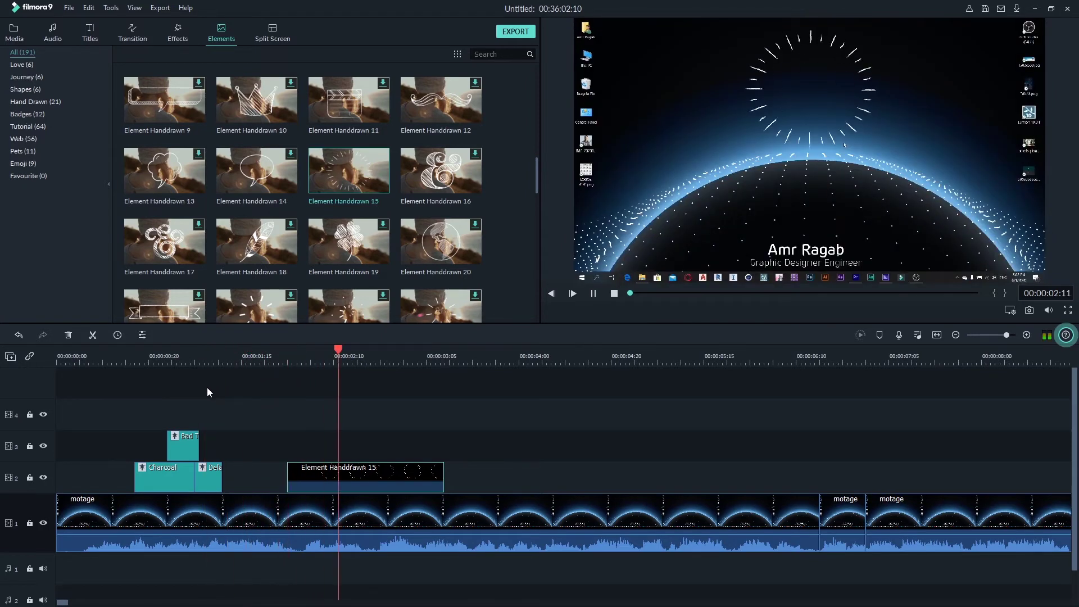
key("space")
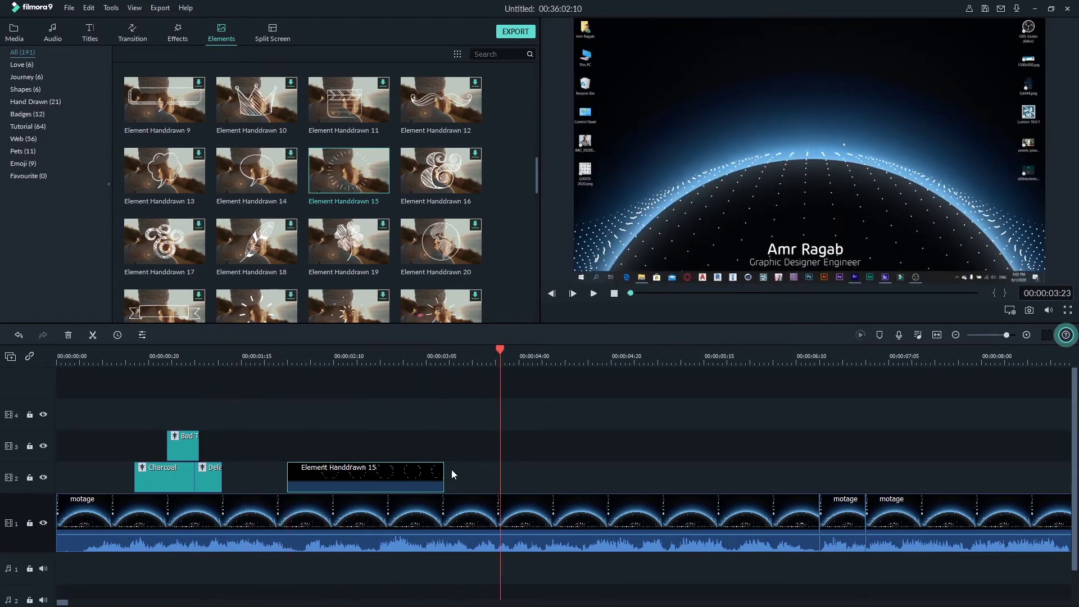
- Trim the element shorter, review it, then delete the Element Handdrawn 15 clip
left_click_drag(443, 468, 375, 469)
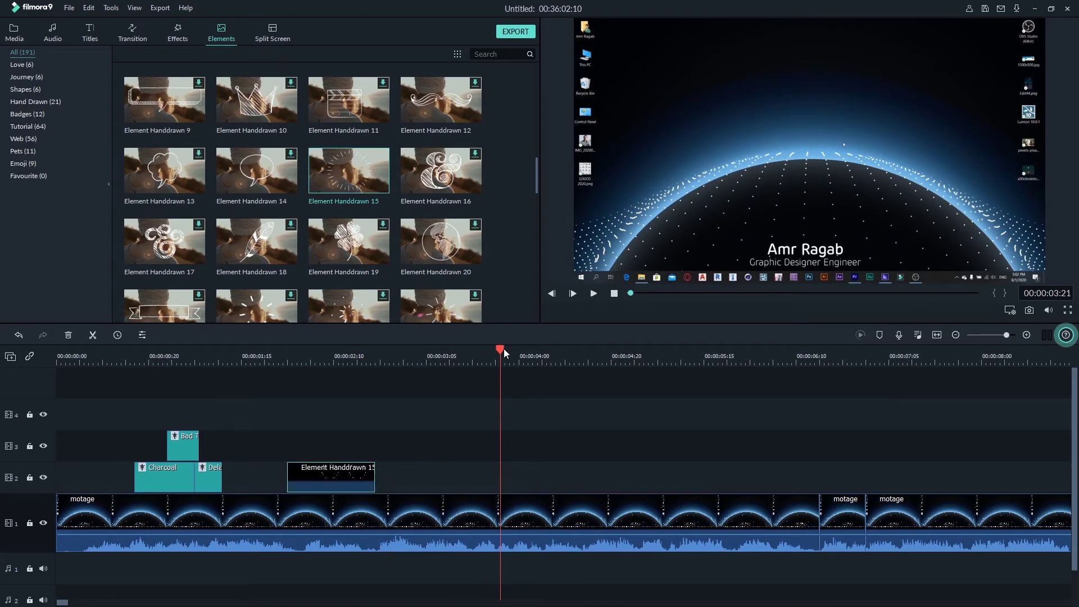
left_click_drag(501, 349, 264, 407)
left_click(237, 411)
key("space")
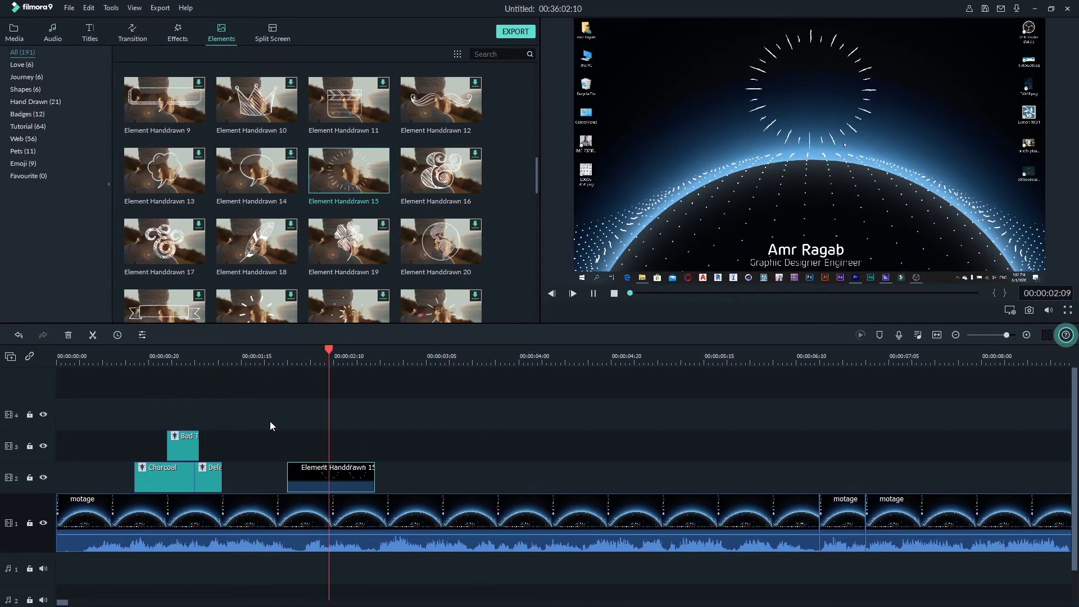
key("space")
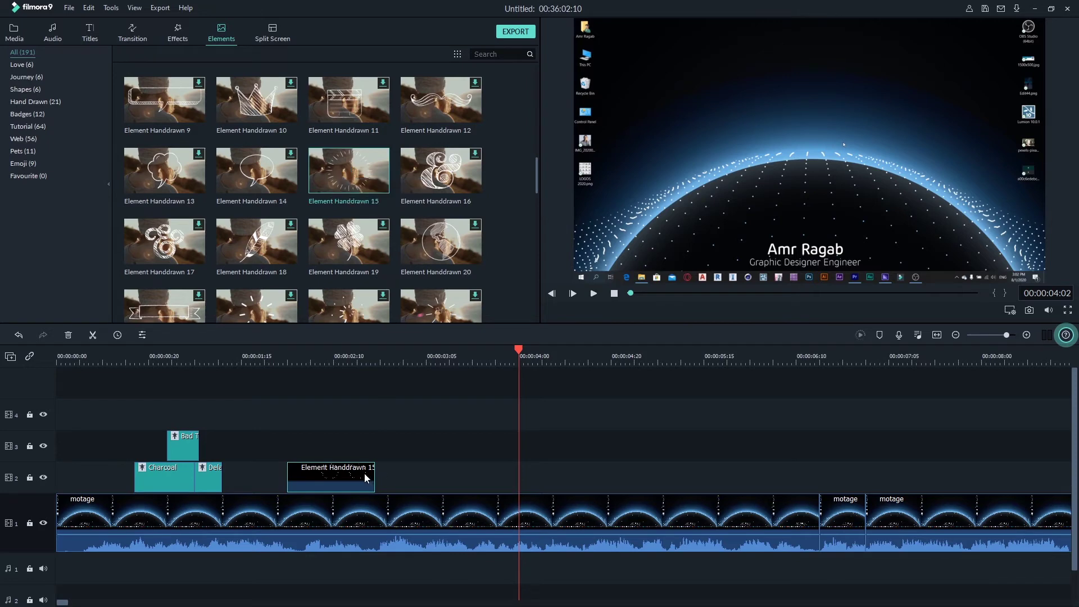
key("Delete")
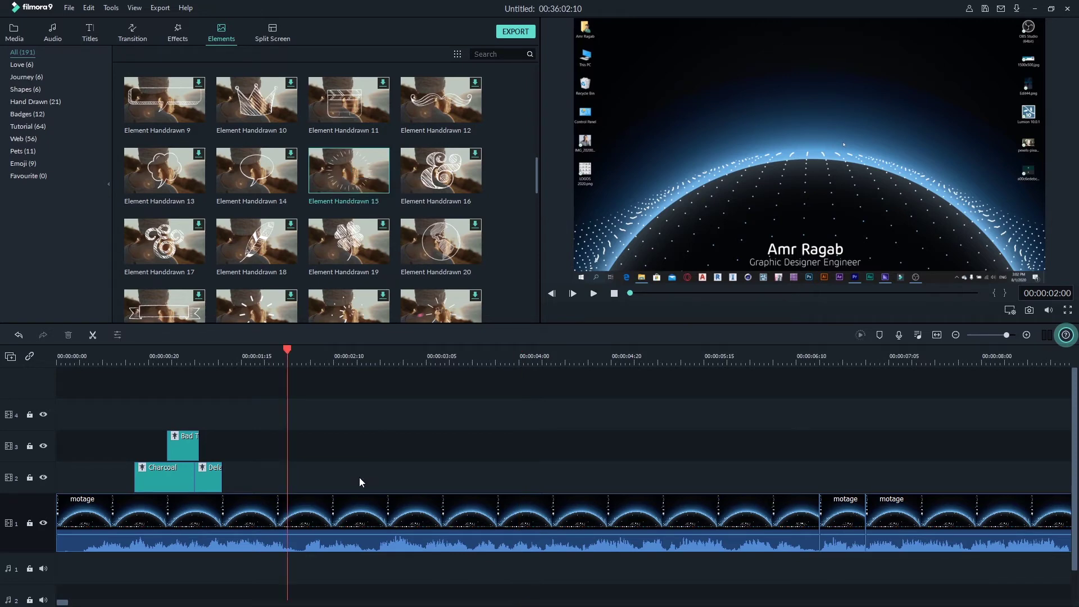
- Show the Split Screen layouts and replay the montage from its start
left_click(273, 32)
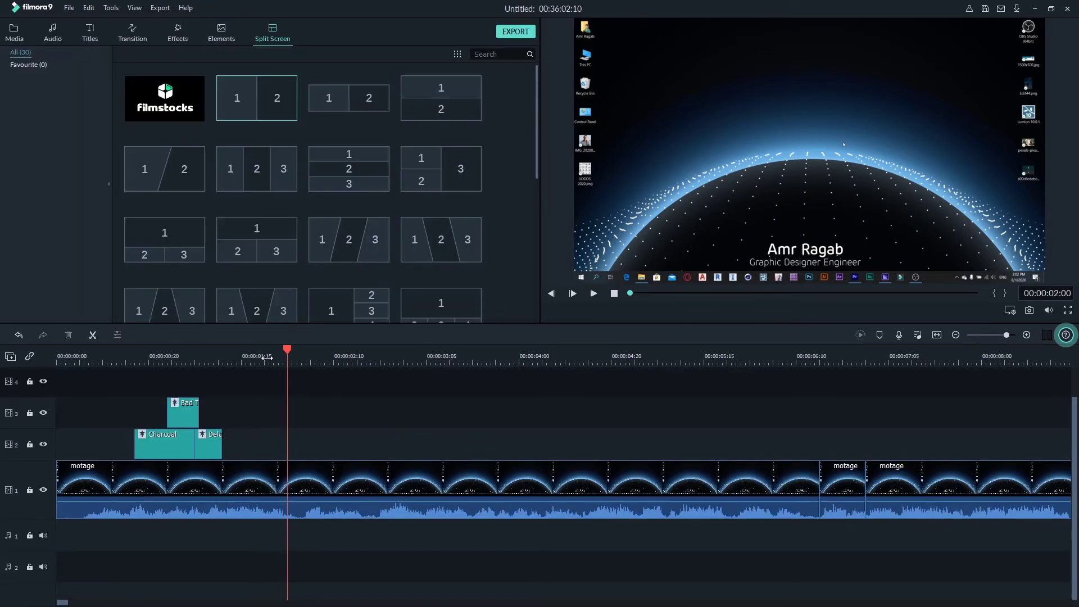
left_click_drag(292, 349, 66, 399)
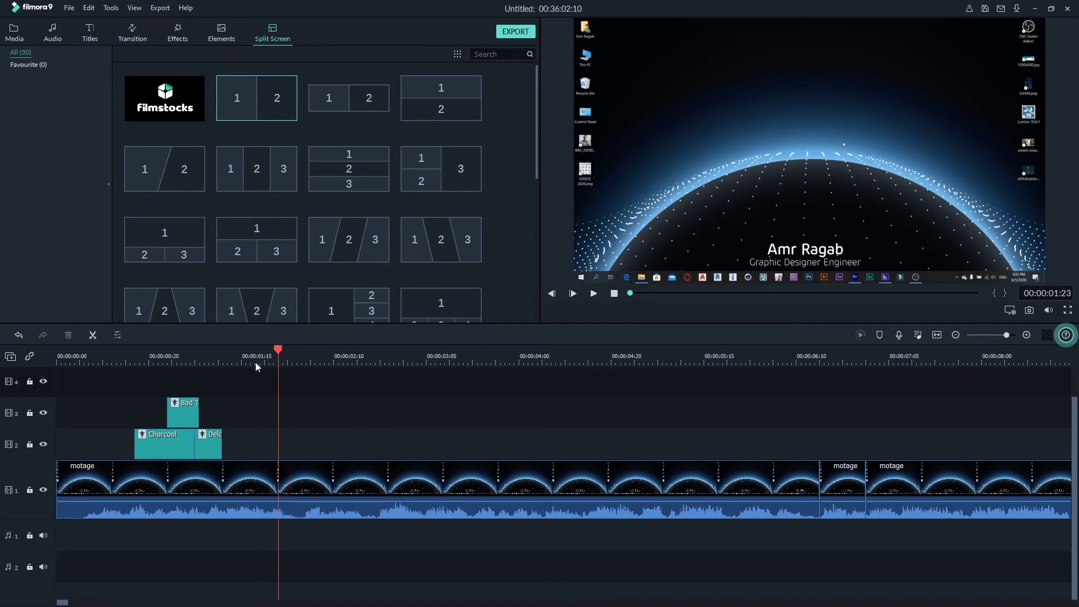
key("space")
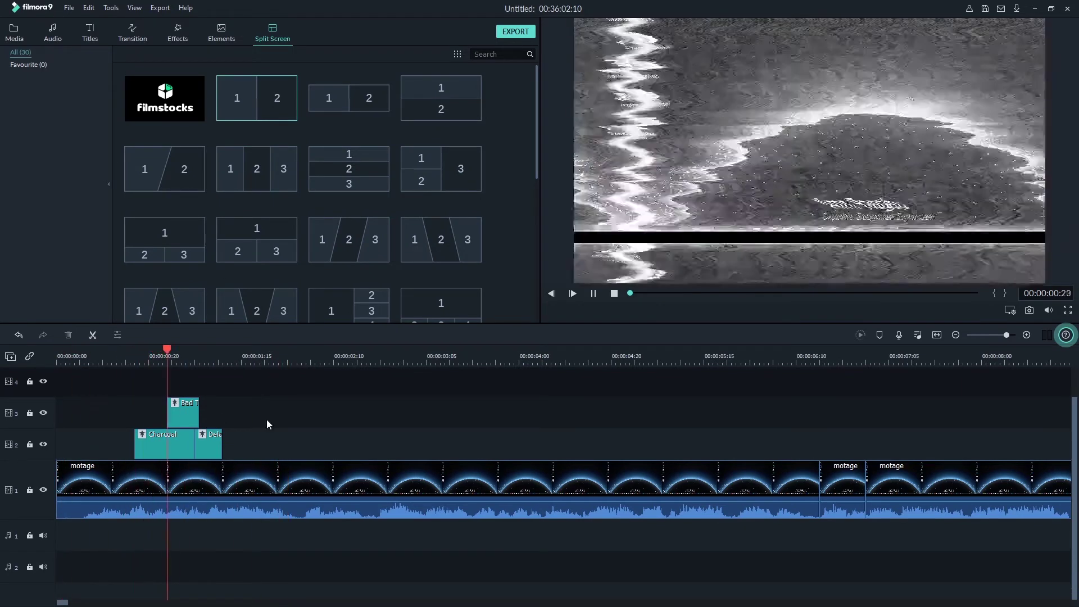
key("space")
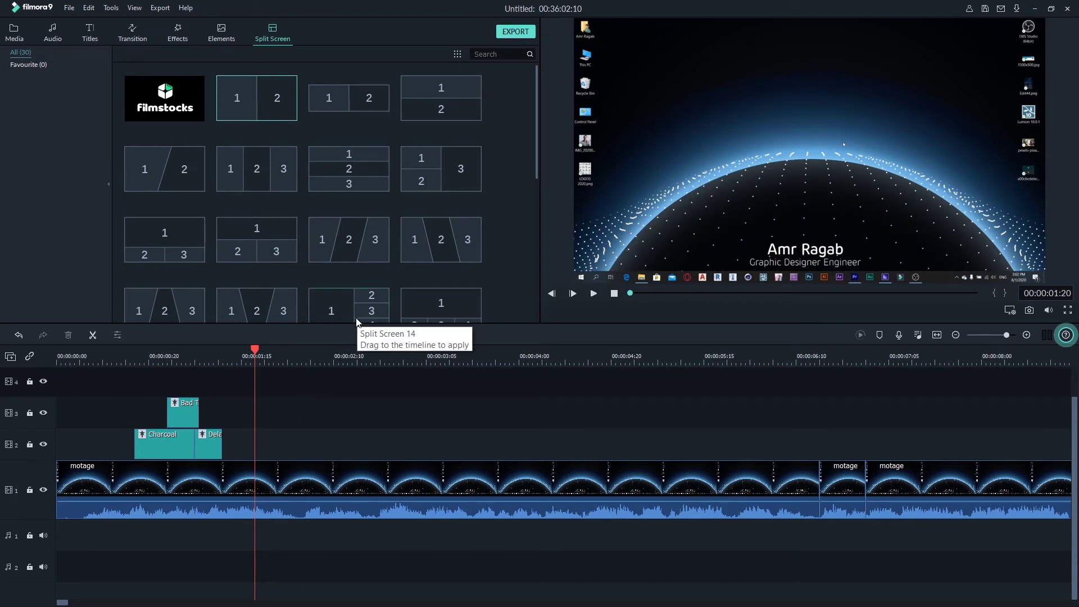
- Add the 1|2 split screen to track 2 with the pexels office clip in both panels
mouse_move(292, 105)
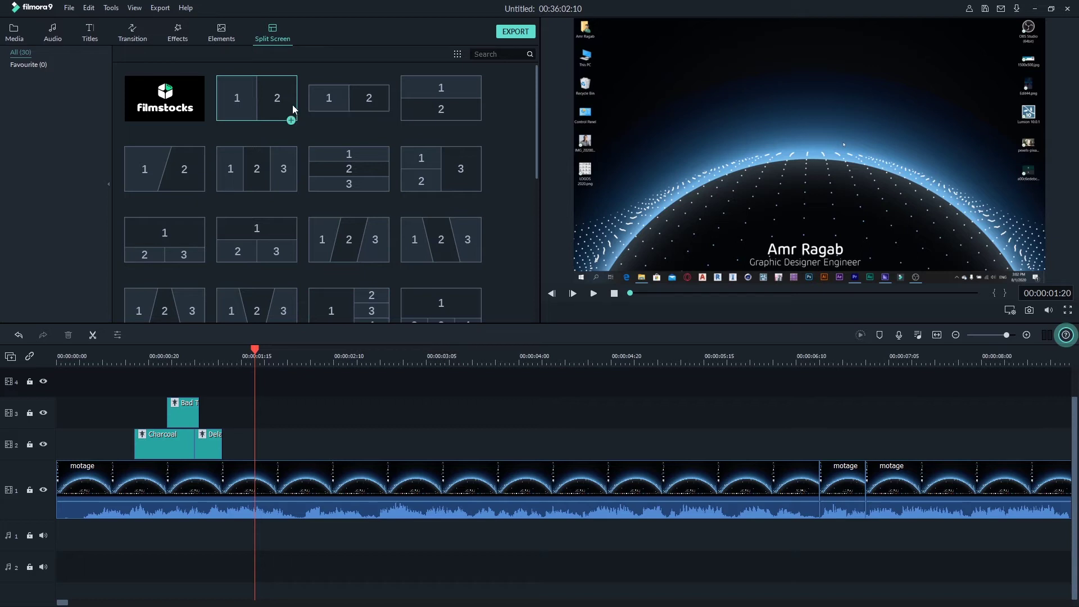
left_click_drag(256, 103, 270, 442)
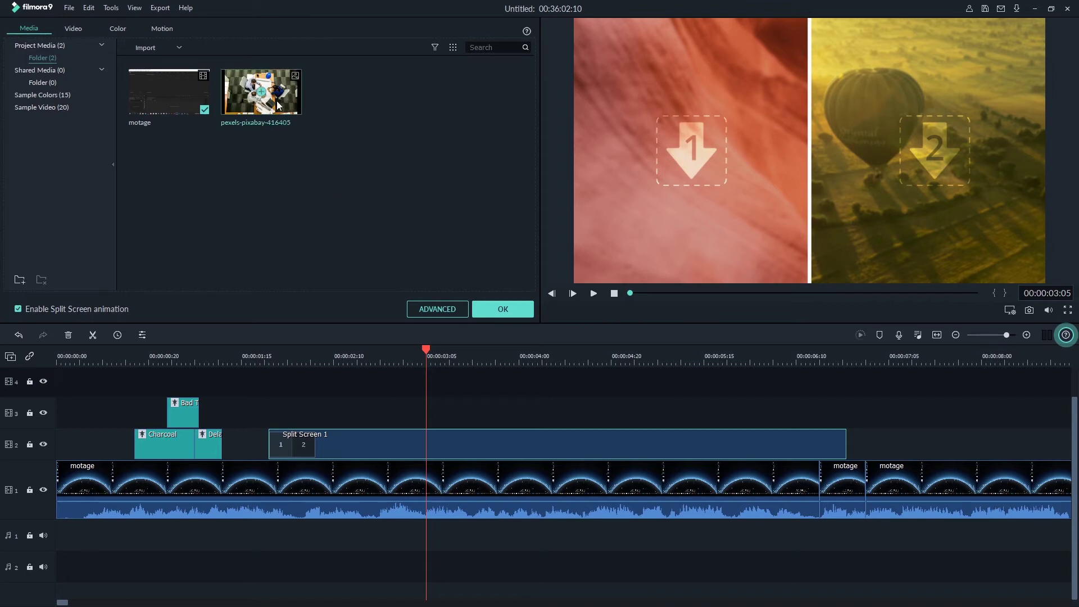
left_click(436, 313)
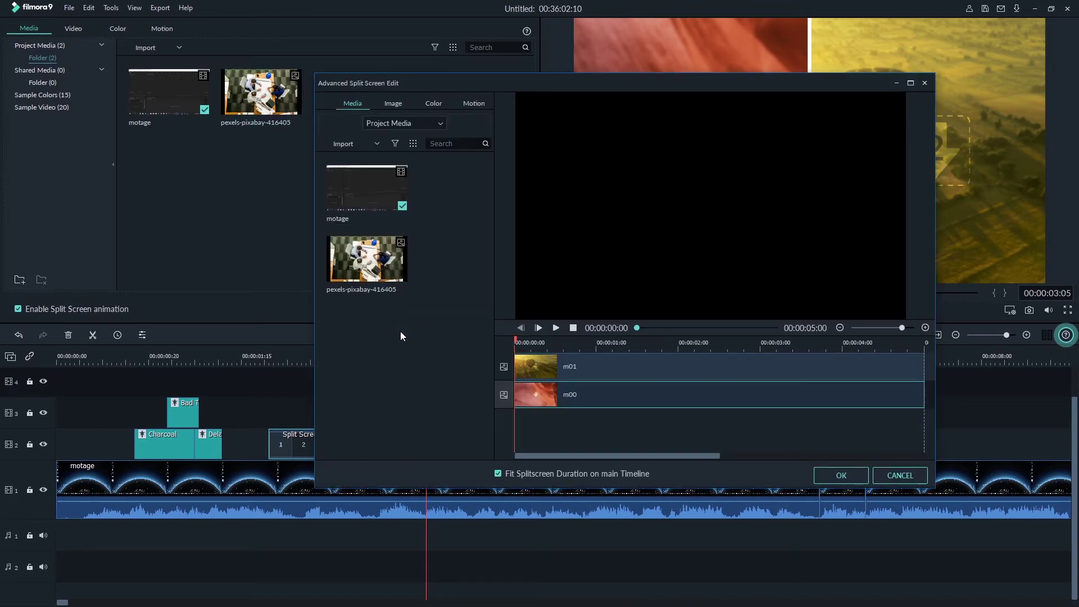
left_click_drag(405, 269, 574, 373)
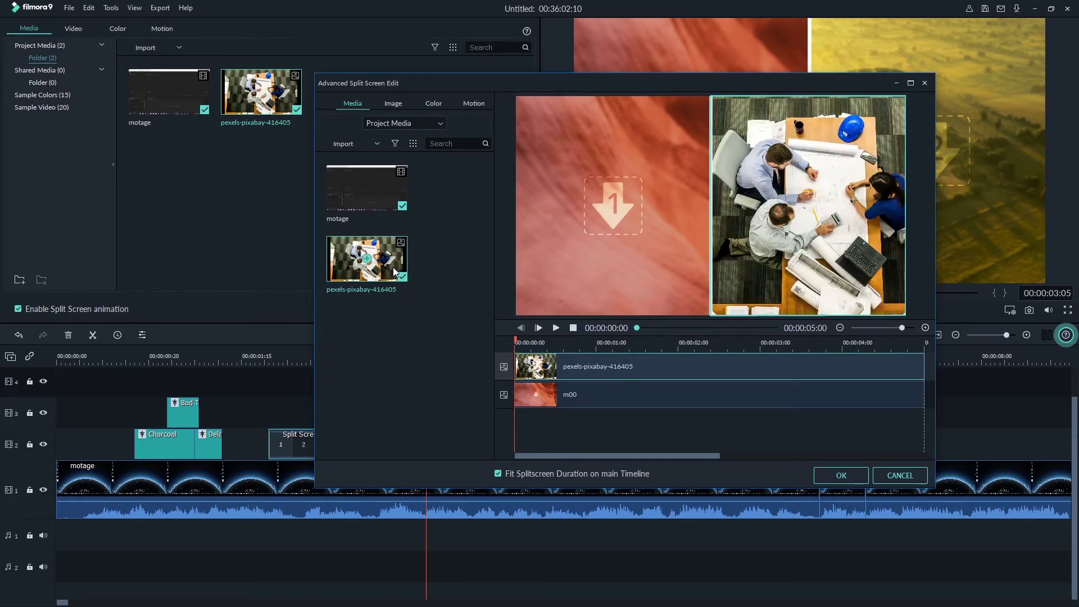
left_click_drag(400, 272, 589, 400)
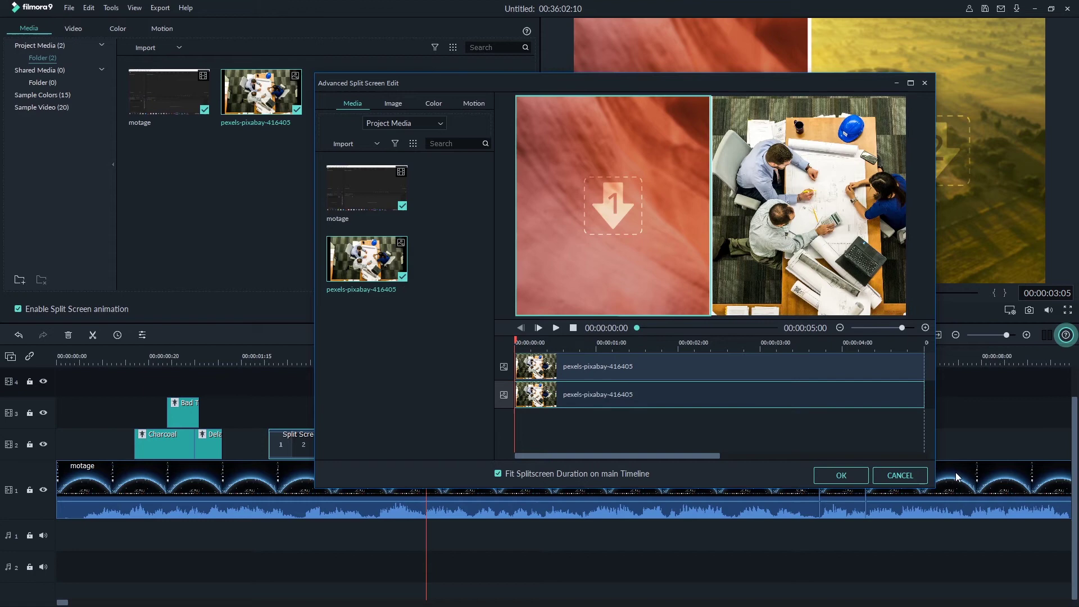
left_click(841, 482)
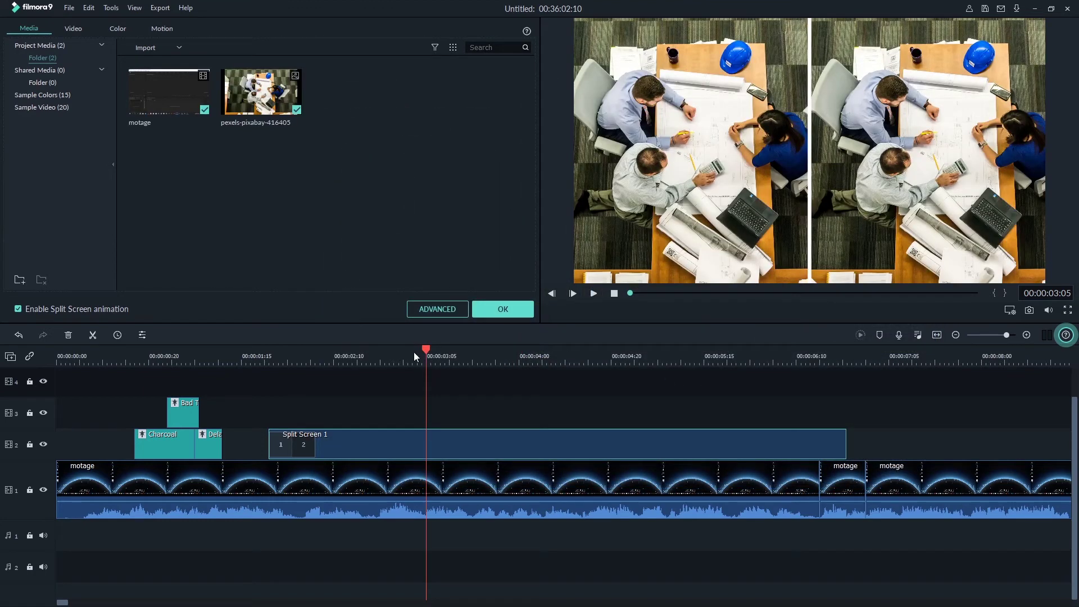
- Preview the two-panel split screen, then delete it from the timeline
left_click(134, 389)
key("space")
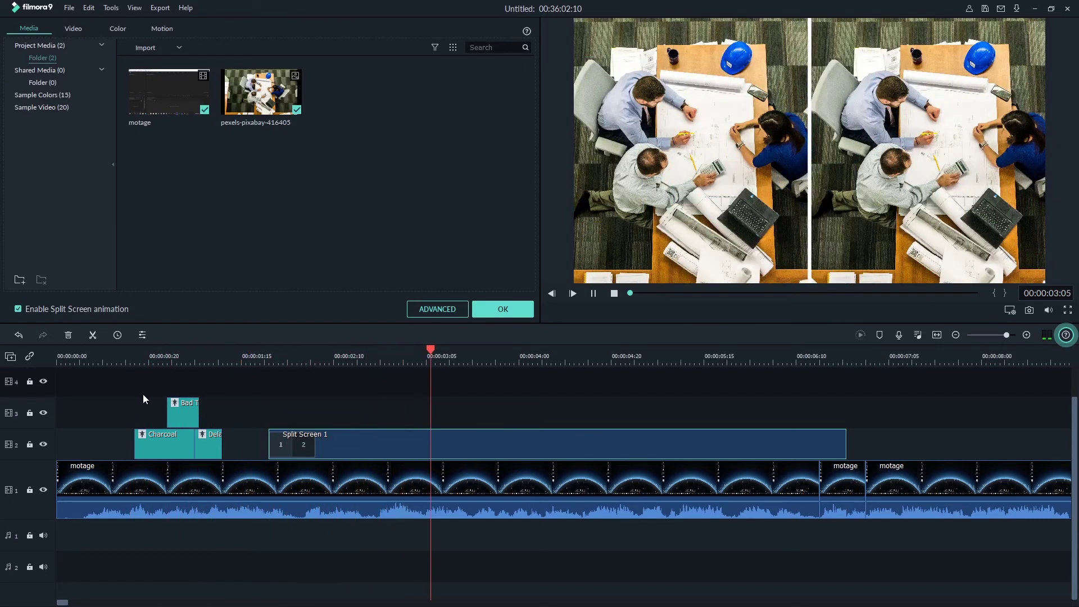
key("space")
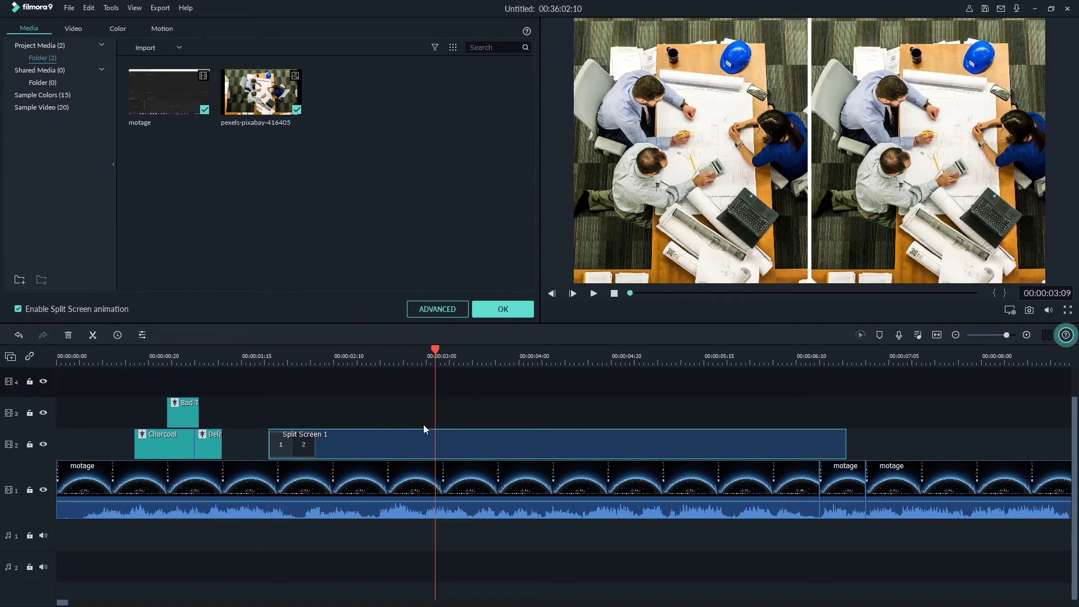
key("Delete")
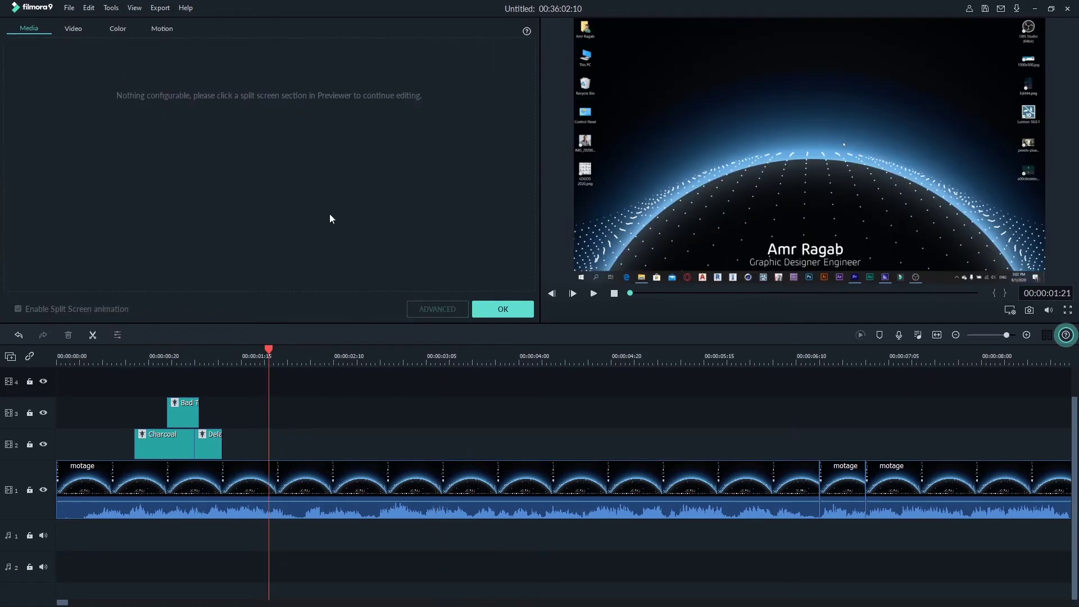
- Add the arrow-shaped four-panel split screen to track 2 and preview it
left_click(511, 308)
scroll(349, 251, "down", 3)
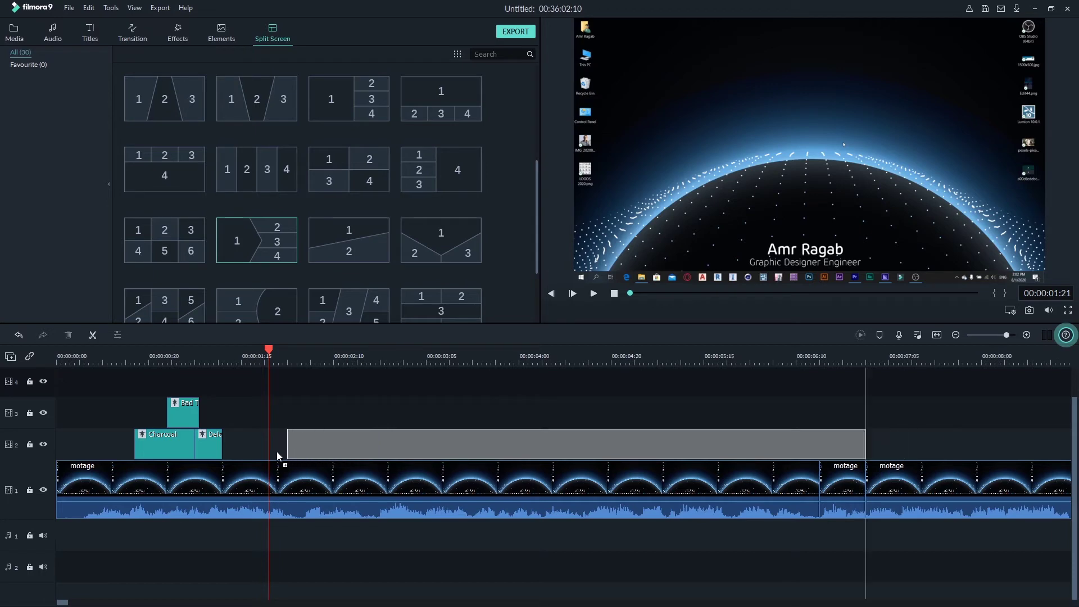
left_click_drag(281, 245, 283, 455)
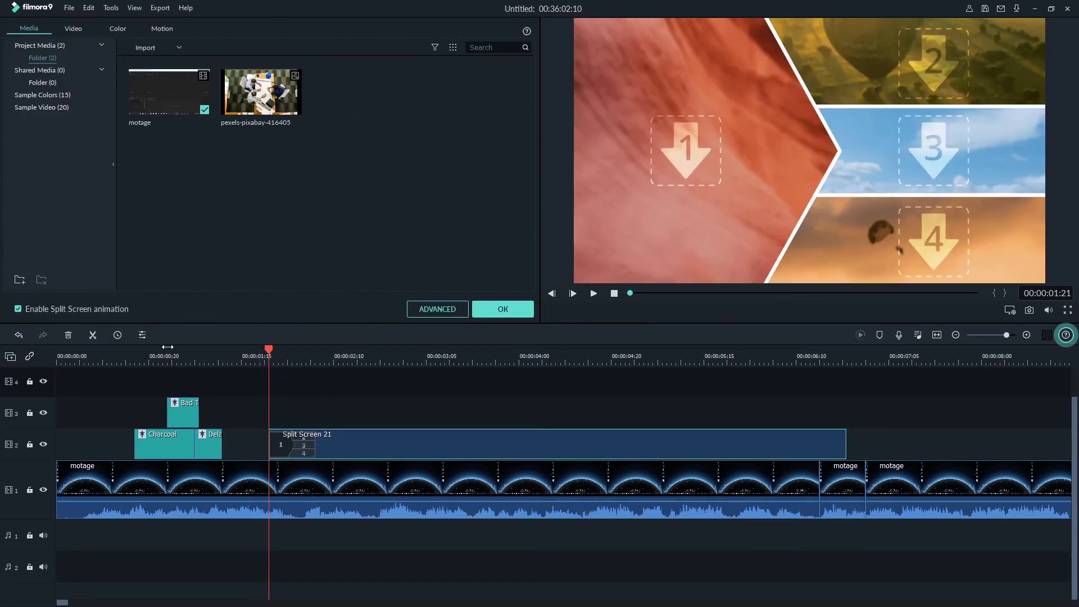
left_click_drag(270, 357, 197, 369)
key("space")
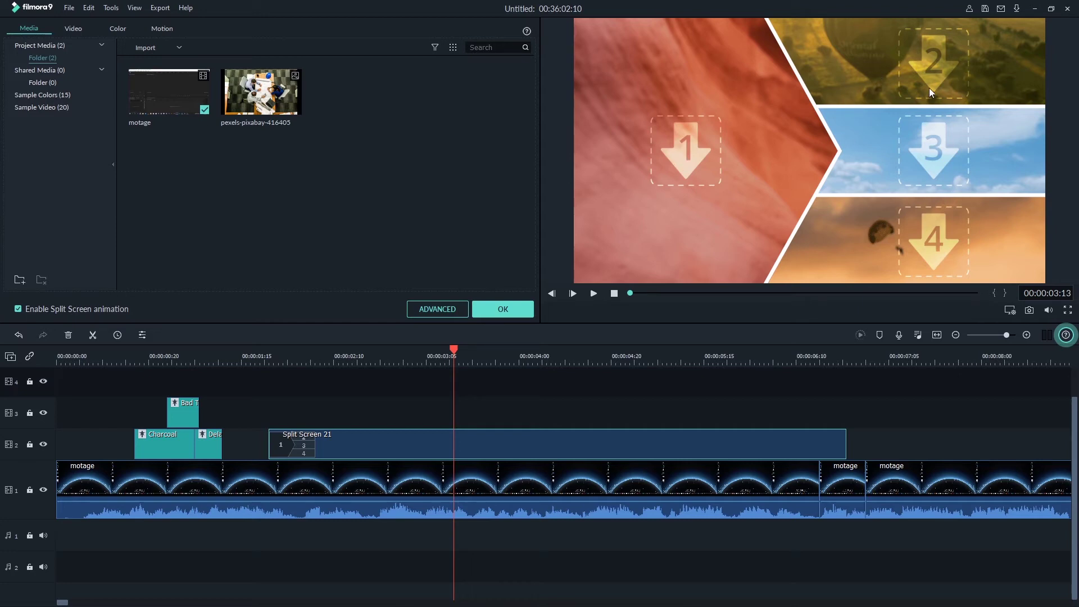
- Fill all four split-screen panels with the pexels office clip and apply
left_click(437, 310)
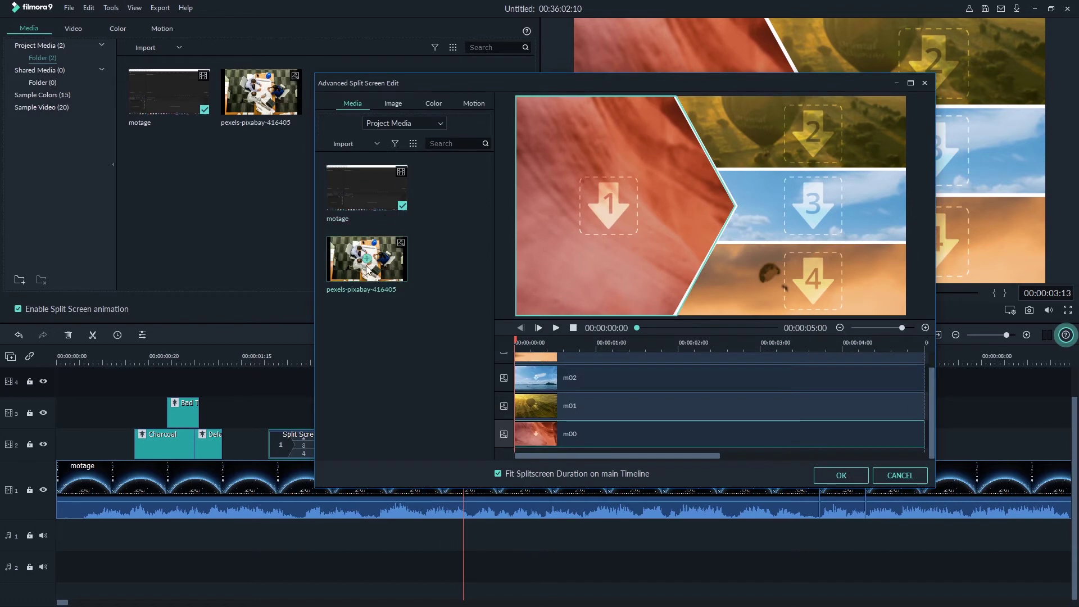
left_click_drag(367, 269, 579, 378)
left_click_drag(370, 257, 590, 406)
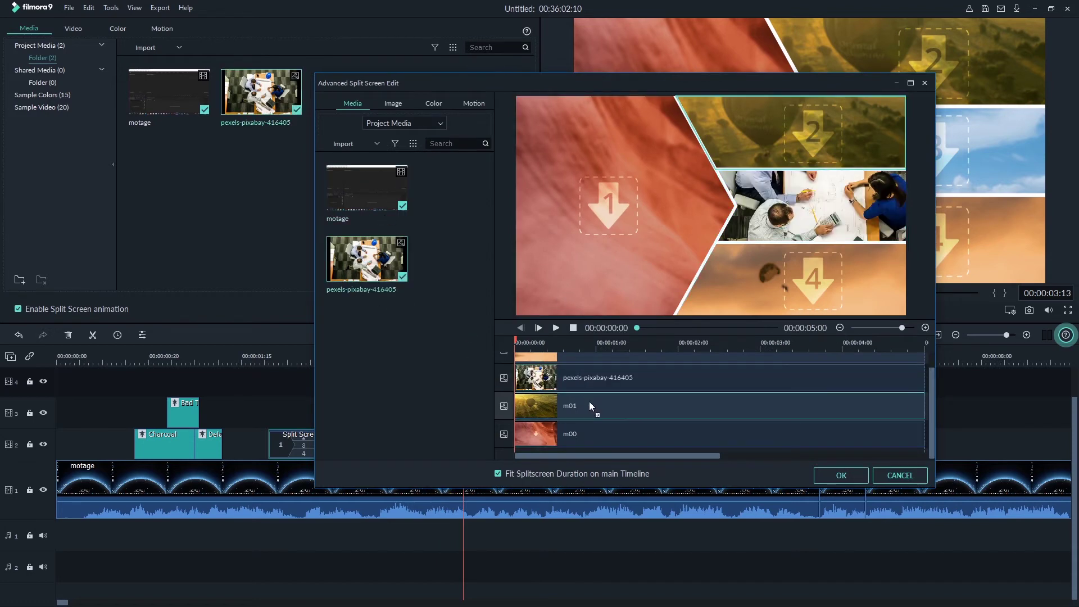
left_click_drag(366, 259, 571, 434)
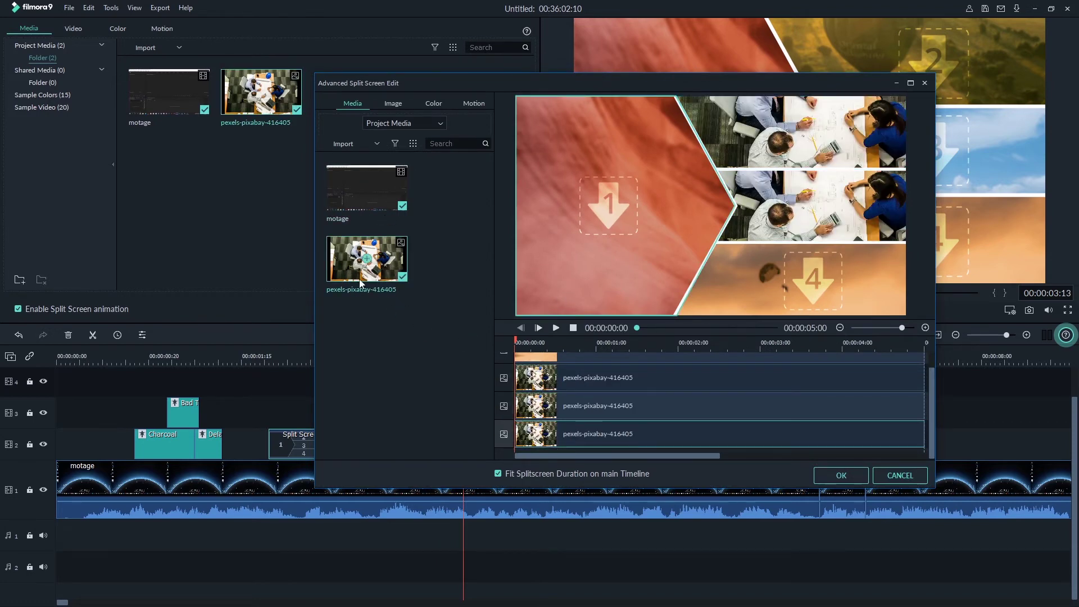
left_click_drag(361, 283, 608, 205)
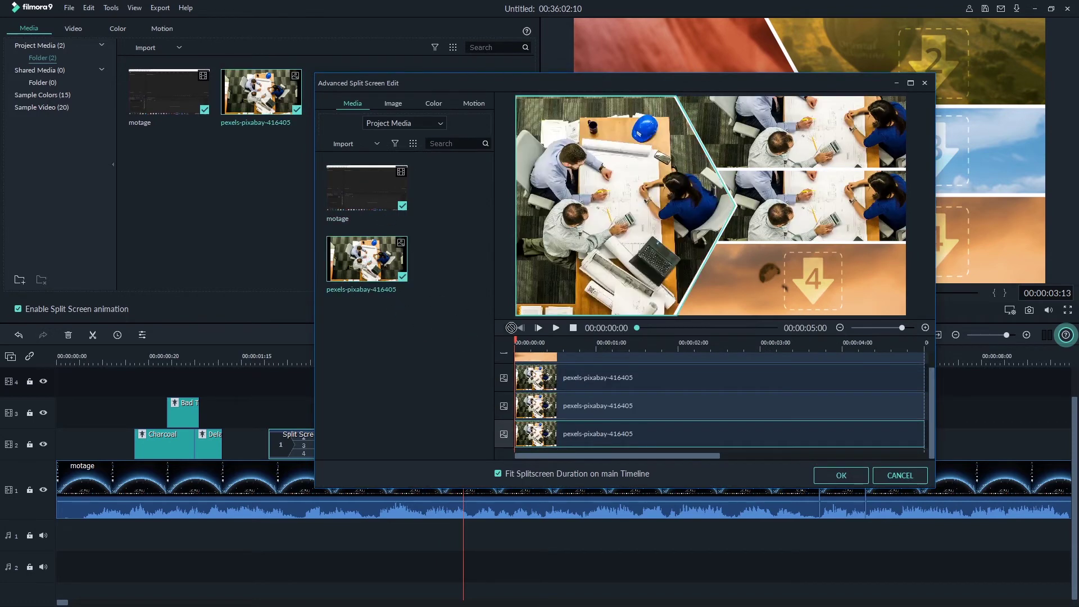
left_click(844, 476)
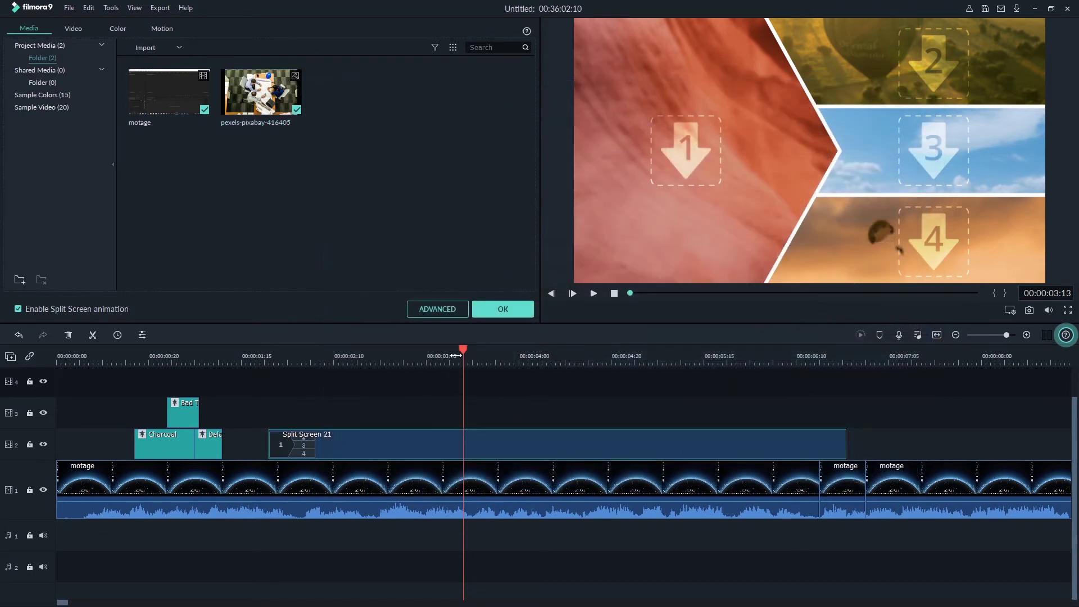
- Preview the four-panel result, then remove Split Screen 21 from the timeline
left_click_drag(462, 350, 166, 407)
key("space")
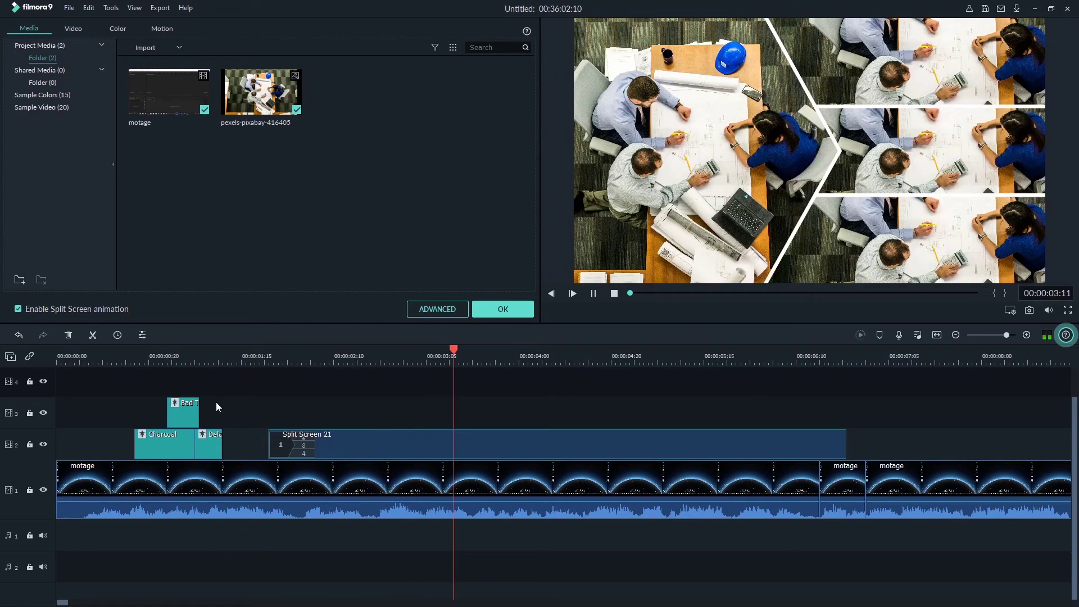
key("space")
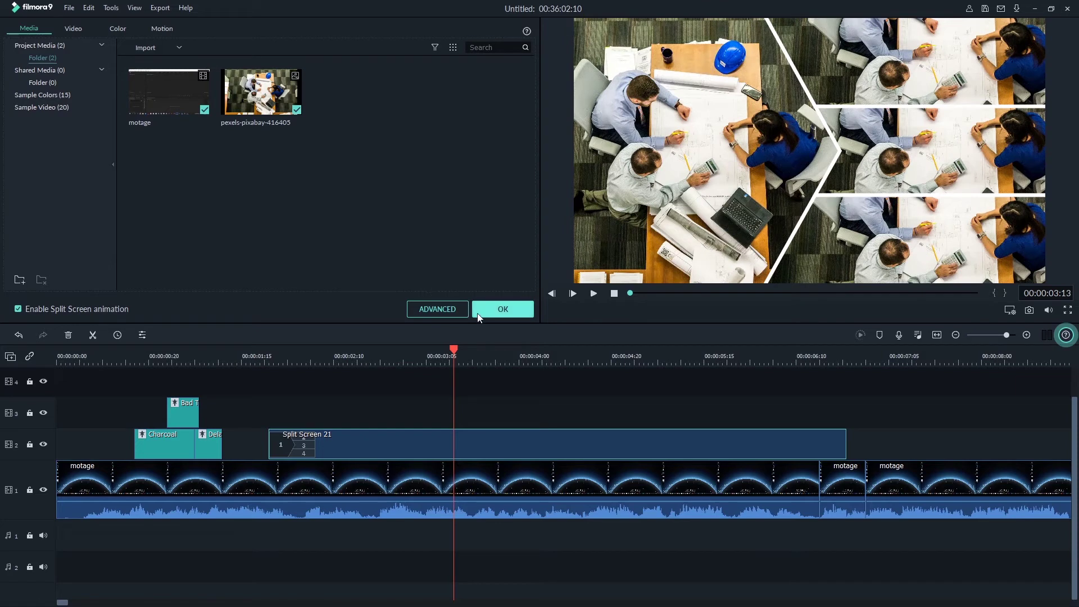
left_click(495, 311)
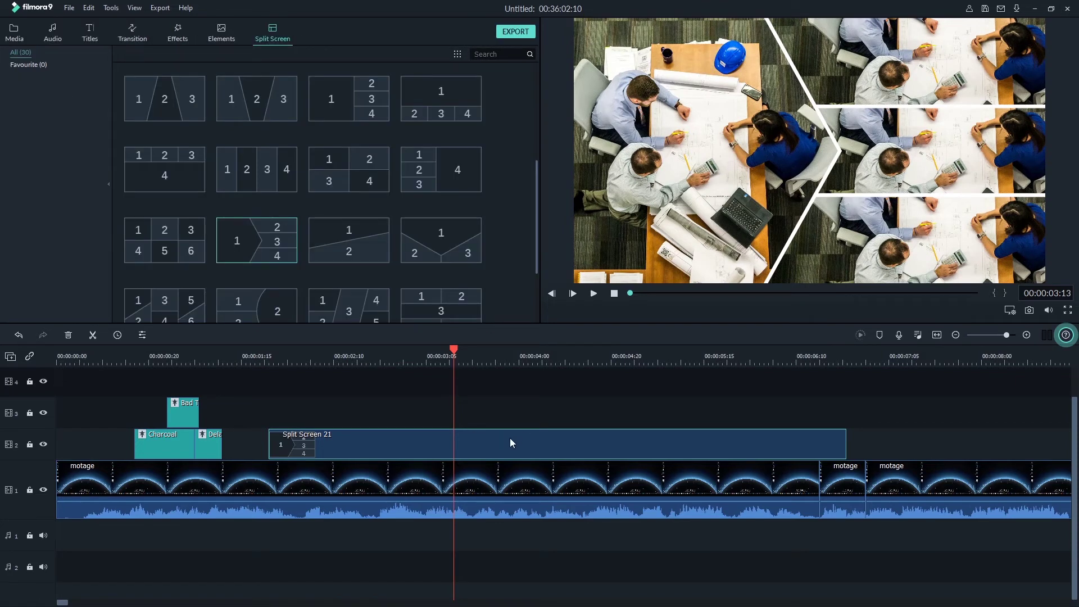
key("ctrl+z")
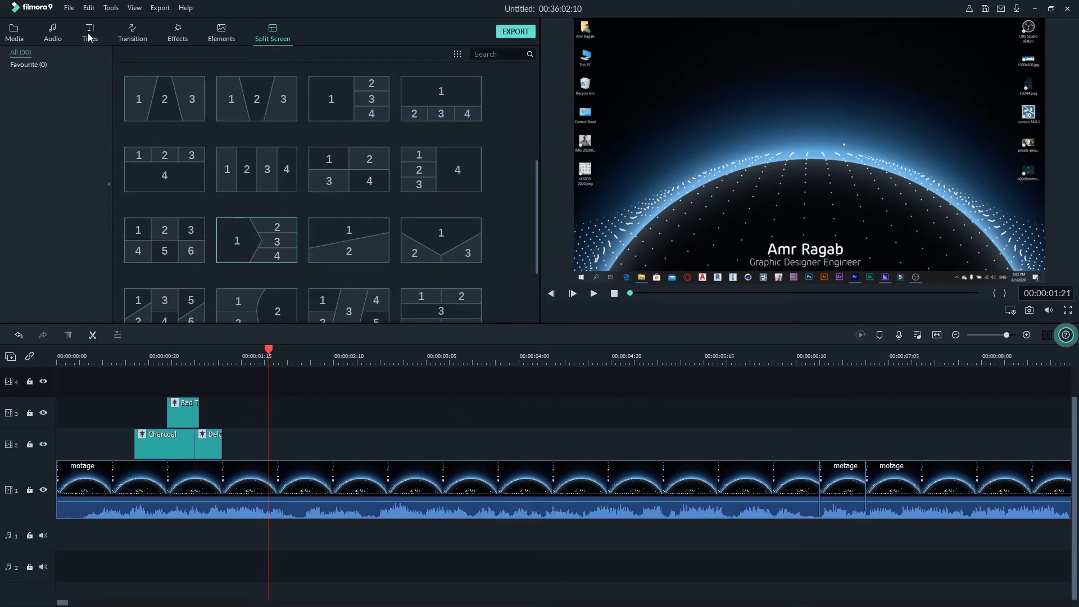
- Preview the Drift and Always Dreaming music, then add Within Reach to music track 1
left_click(62, 32)
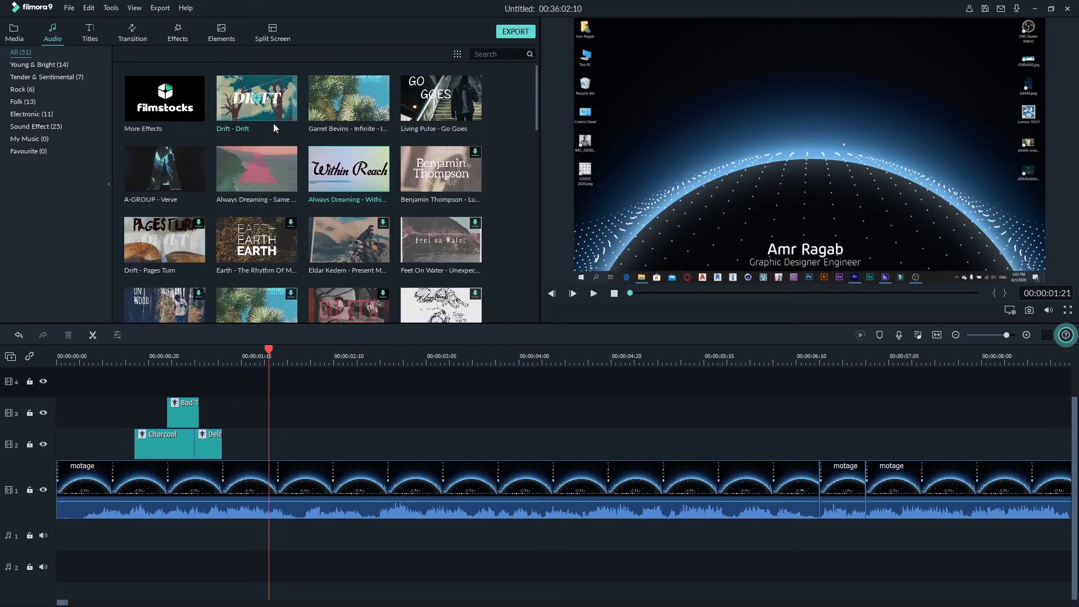
double_click(277, 113)
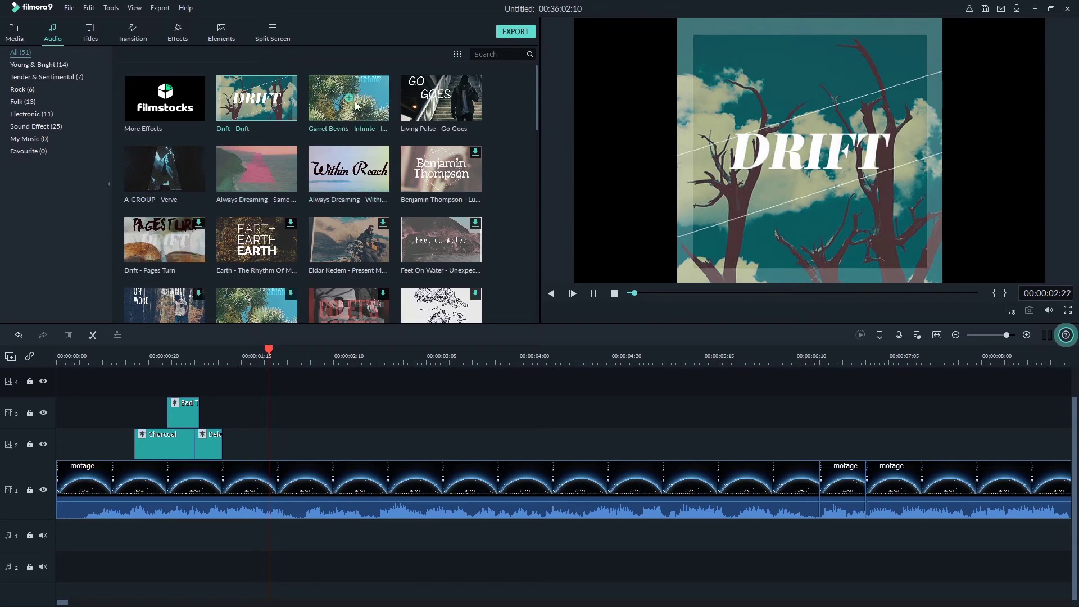
double_click(279, 178)
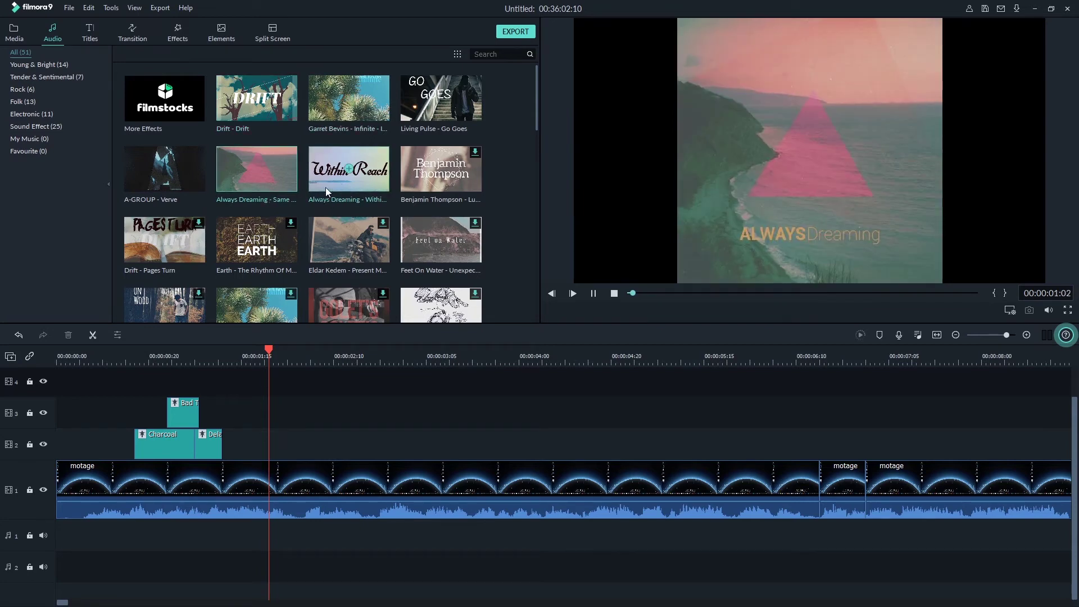
left_click(326, 190)
double_click(349, 183)
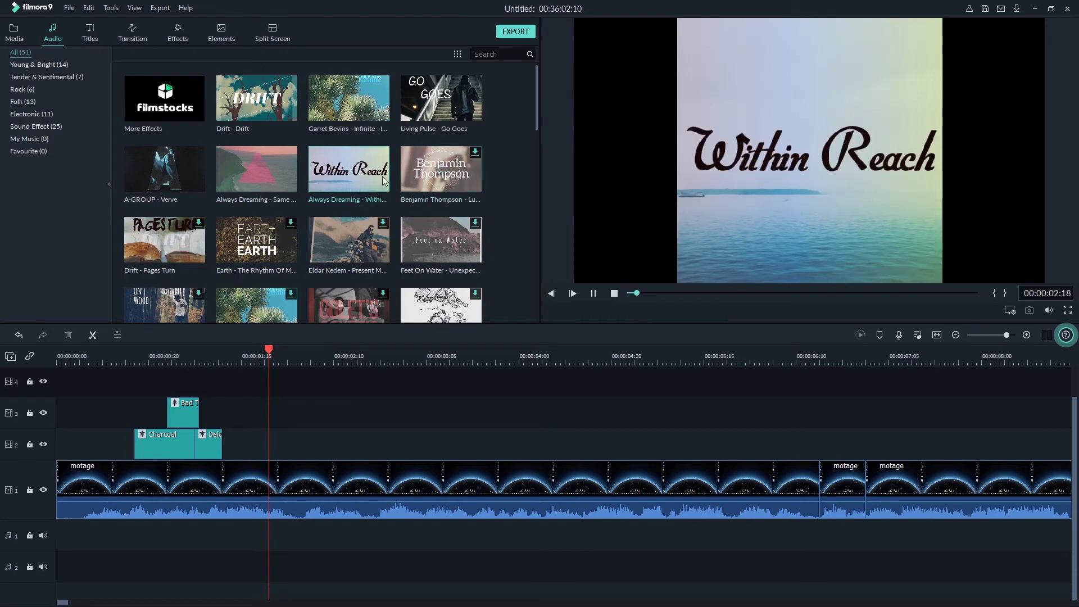
mouse_move(362, 185)
left_mouse_down()
mouse_move(309, 355)
mouse_move(63, 535)
left_mouse_up()
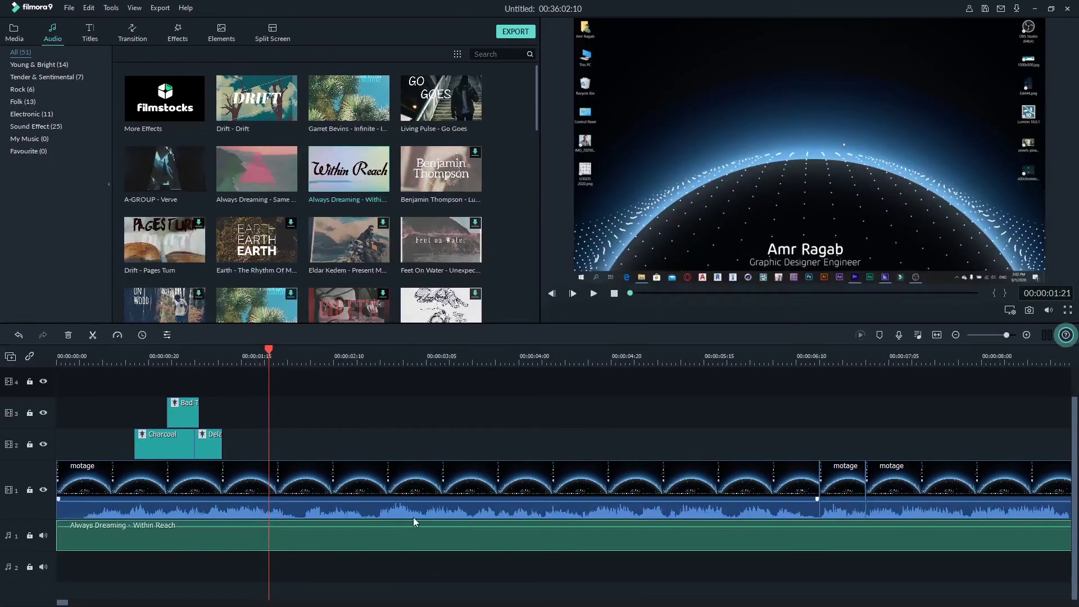
- Split the music clip at the playhead around 00:00:13:03
left_click_drag(392, 357, 337, 363)
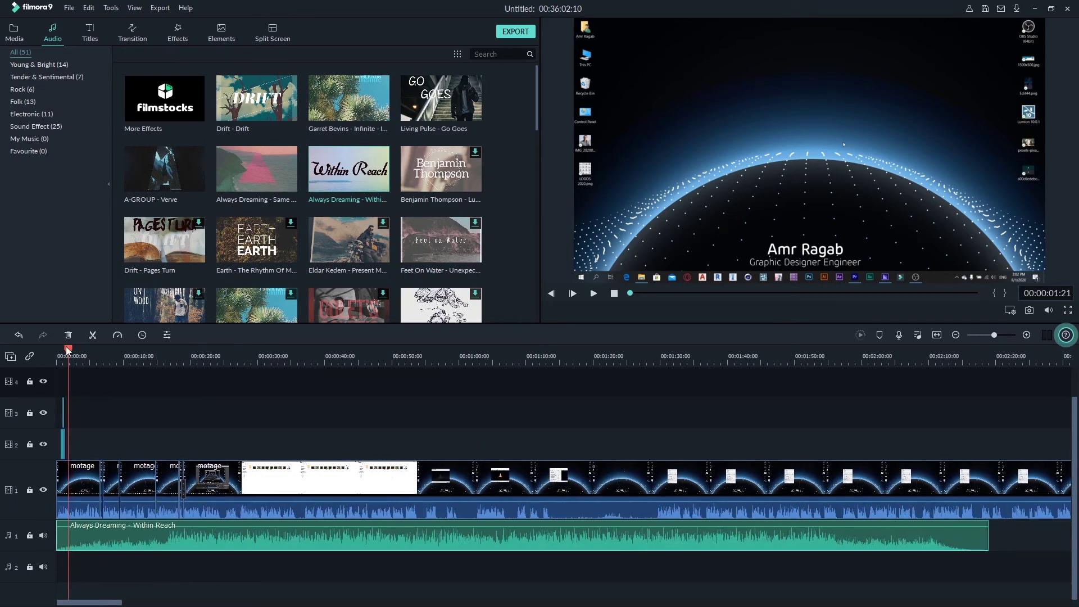
left_click_drag(65, 346, 144, 360)
right_click(160, 535)
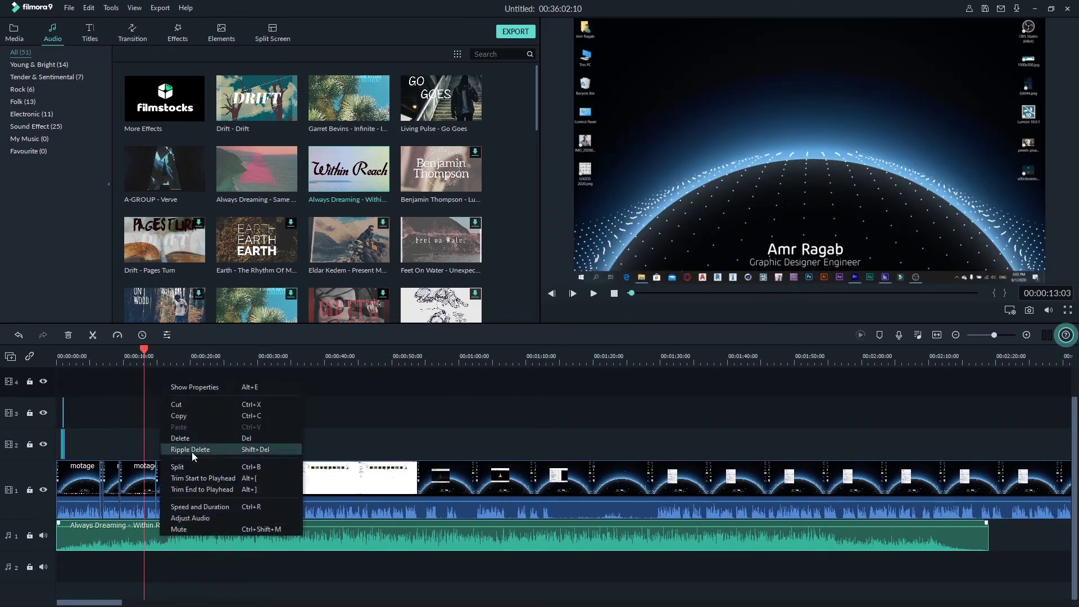
left_click(188, 468)
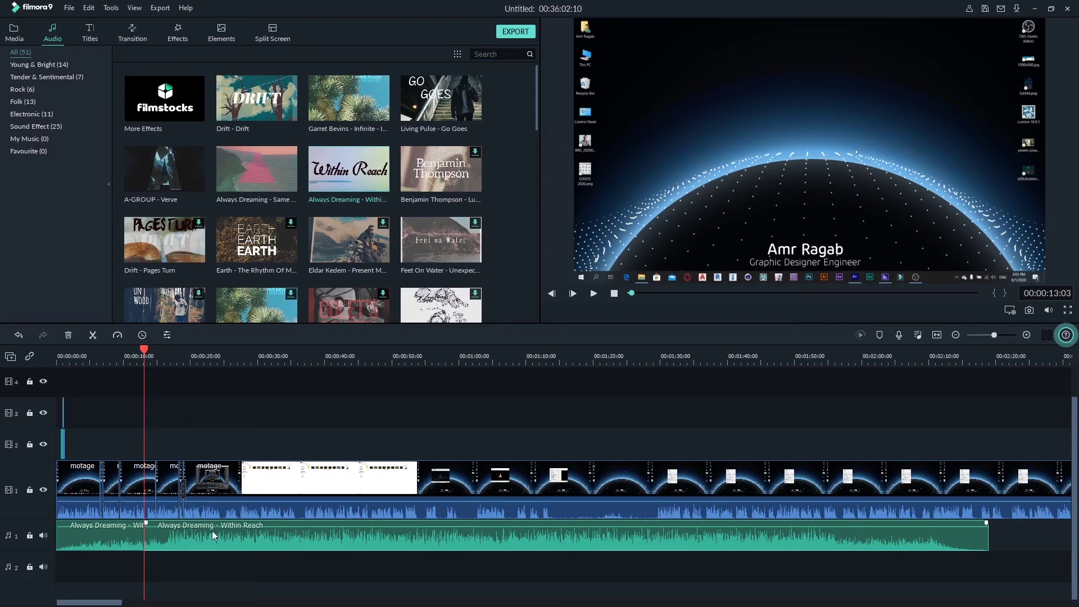
- Undo the music split and a trial split of the timeline clips
key("ctrl+z")
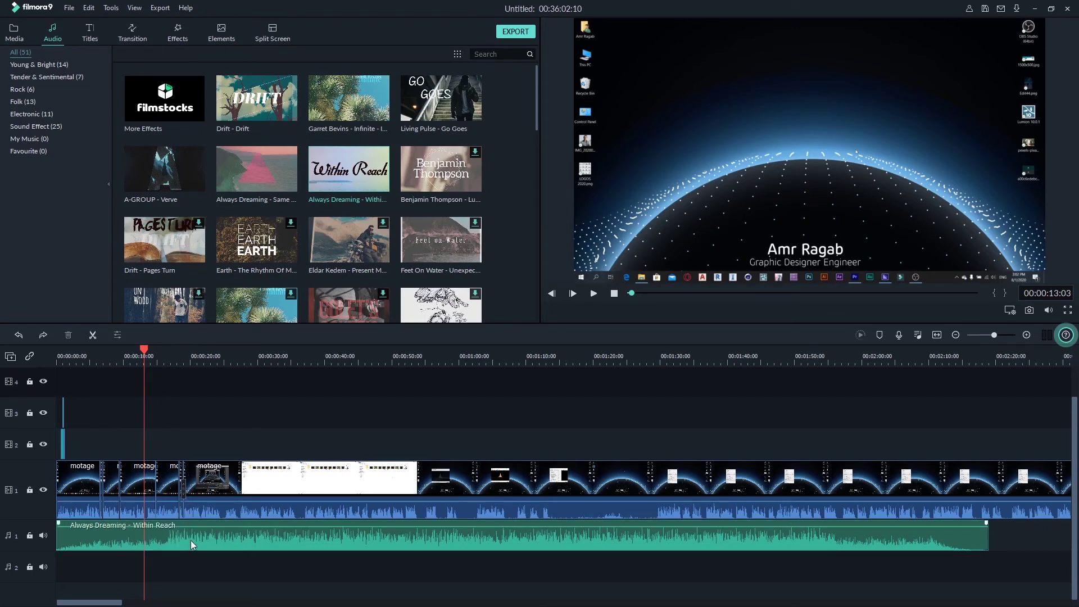
right_click(177, 400)
left_click(216, 475)
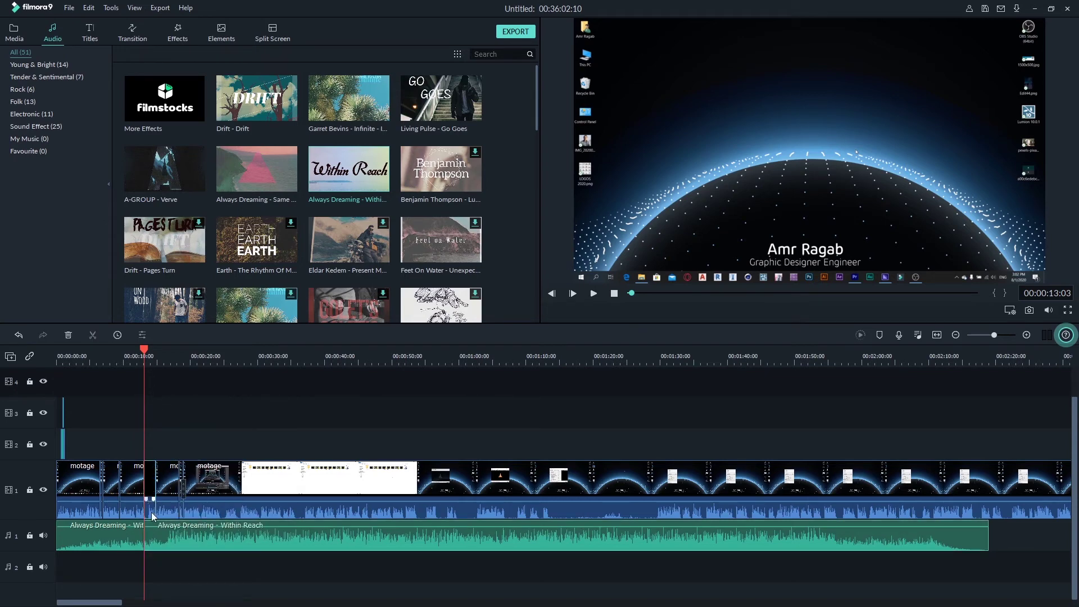
key("ctrl+z")
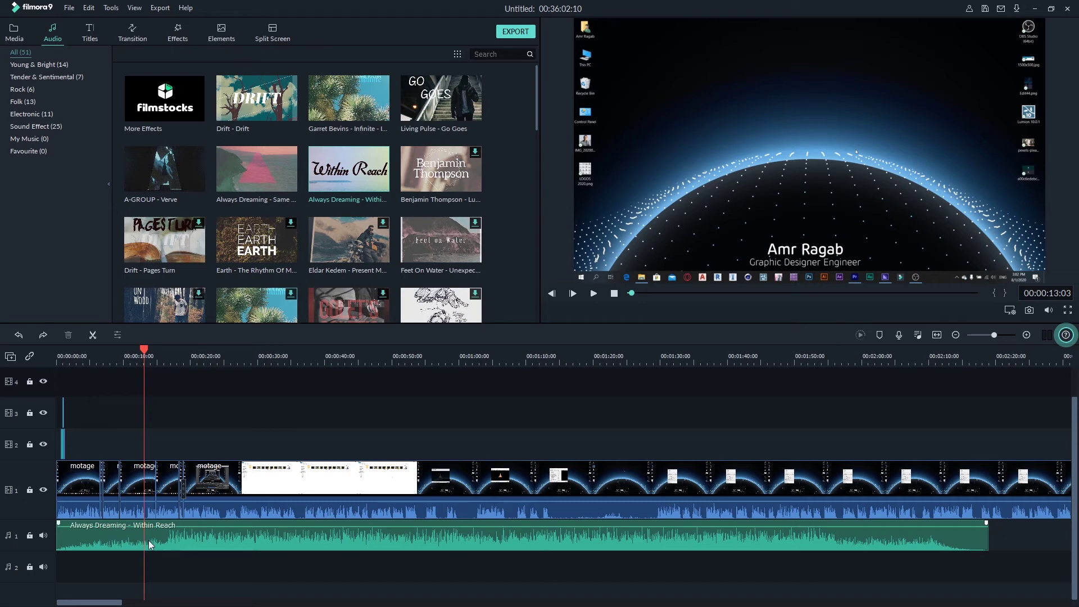
- Split the Always Dreaming music at 00:00:13:03 and delete the part after the cut
left_click(175, 542)
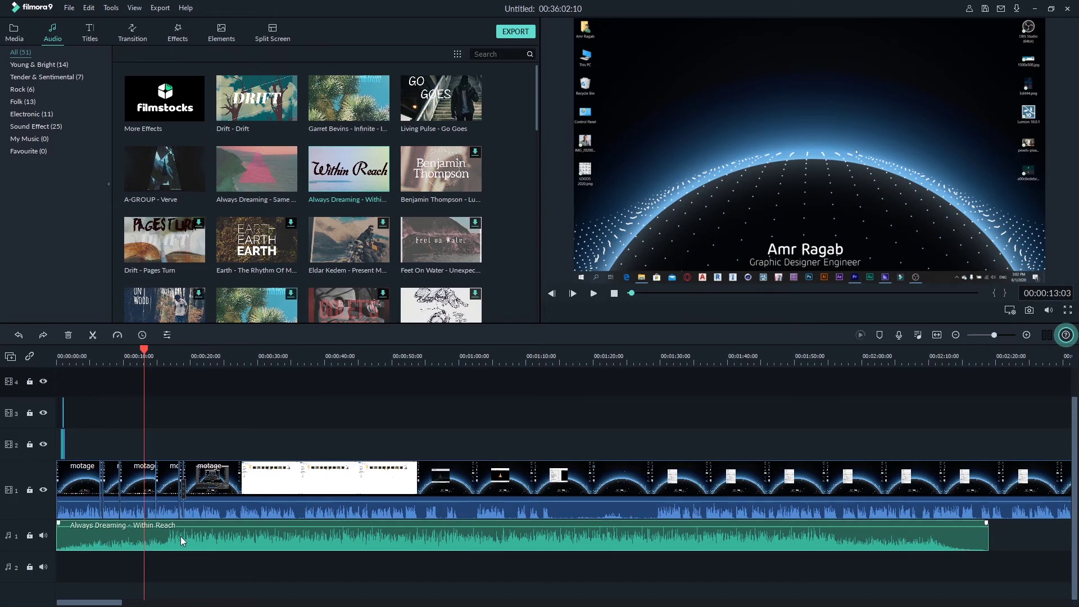
right_click(180, 536)
left_click(202, 469)
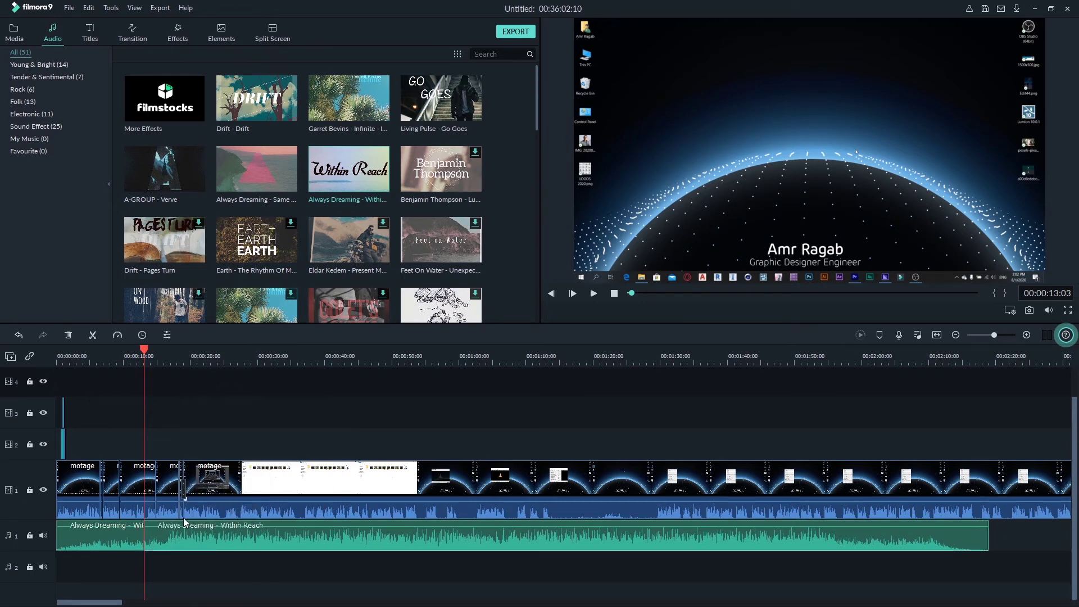
key("Delete")
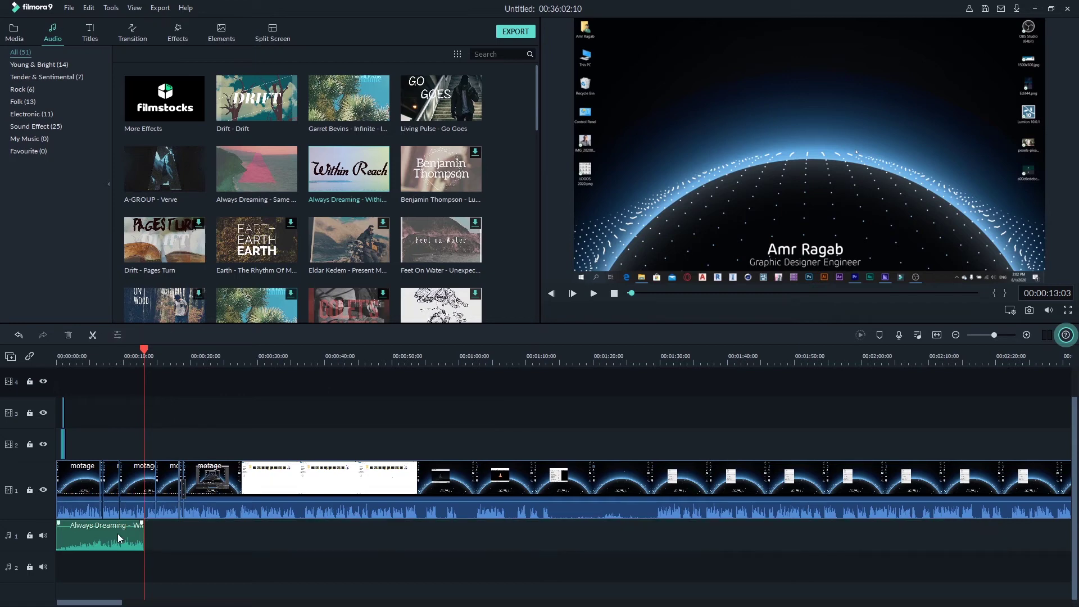
left_click(119, 537)
- Lower the music volume to -6.41 dB and add a 4.68 s fade-in, previewing it
left_click(167, 335)
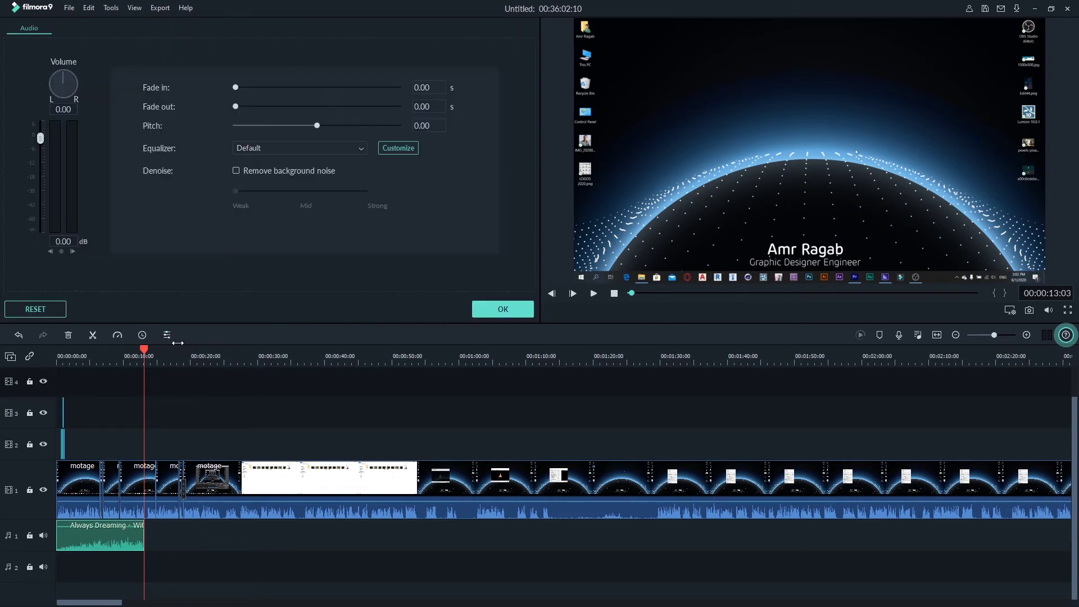
left_click_drag(40, 137, 59, 143)
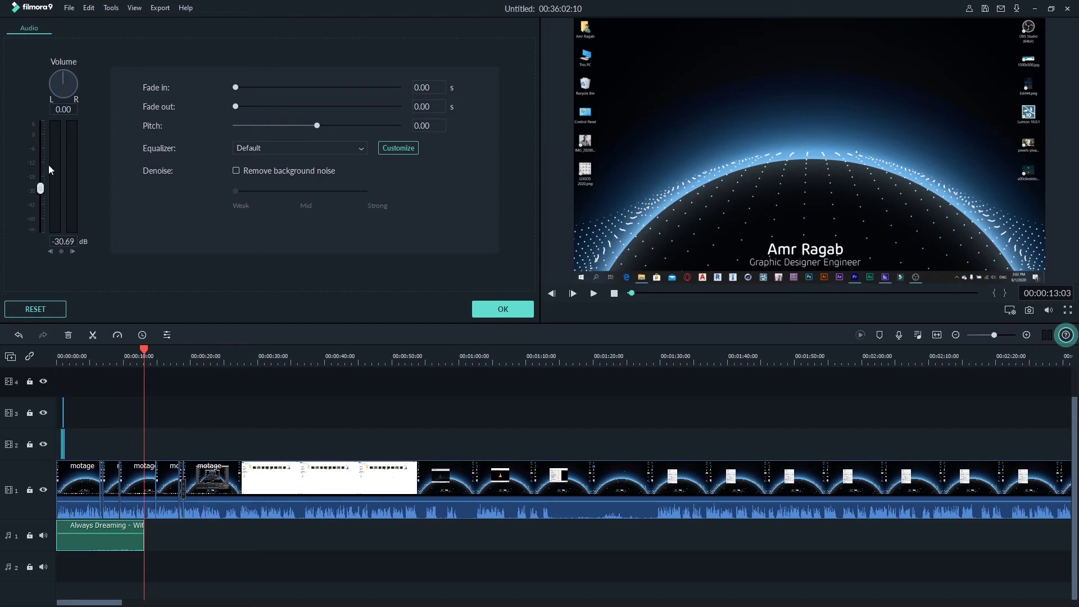
left_click_drag(59, 143, 59, 154)
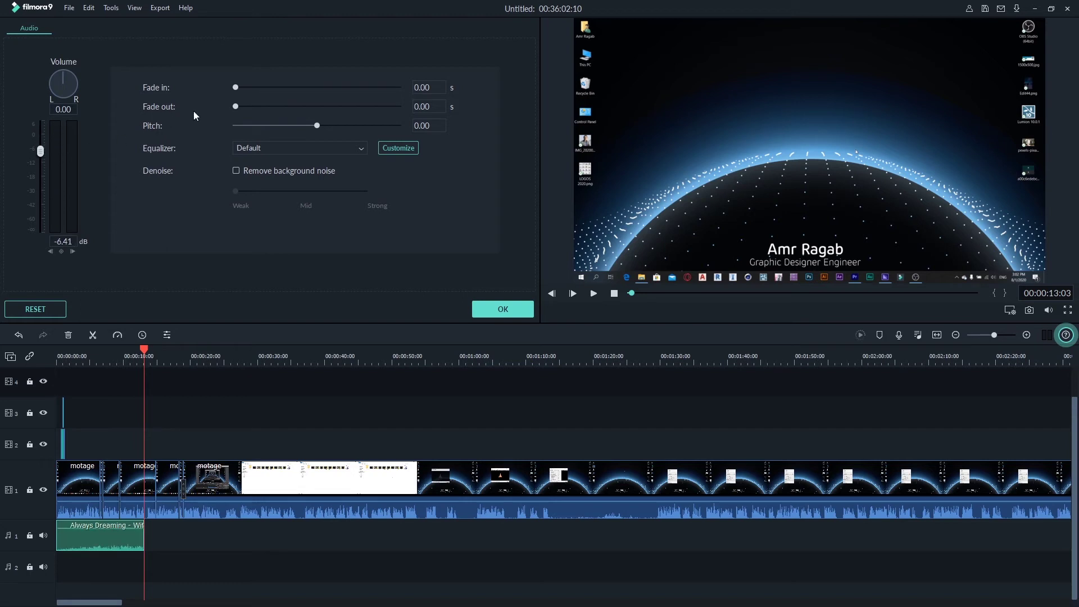
left_click_drag(244, 88, 294, 89)
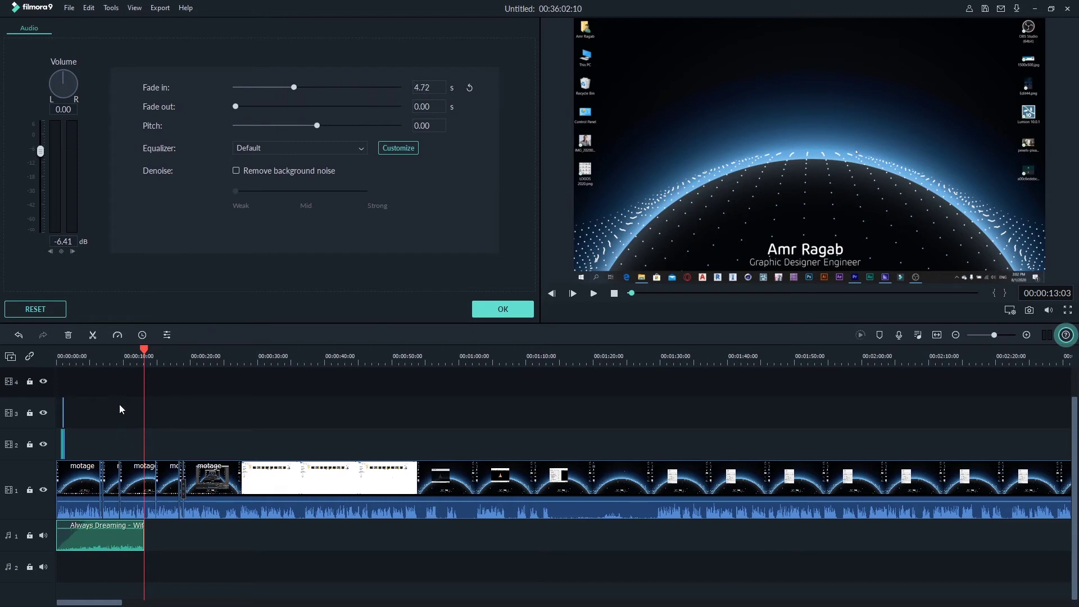
left_click_drag(141, 352, 39, 427)
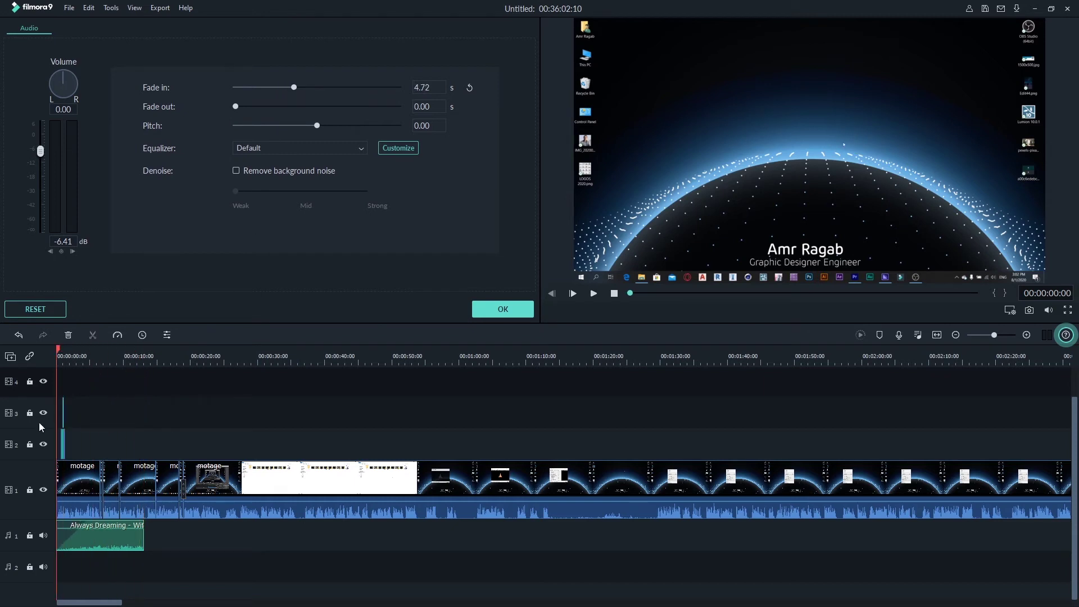
key("space")
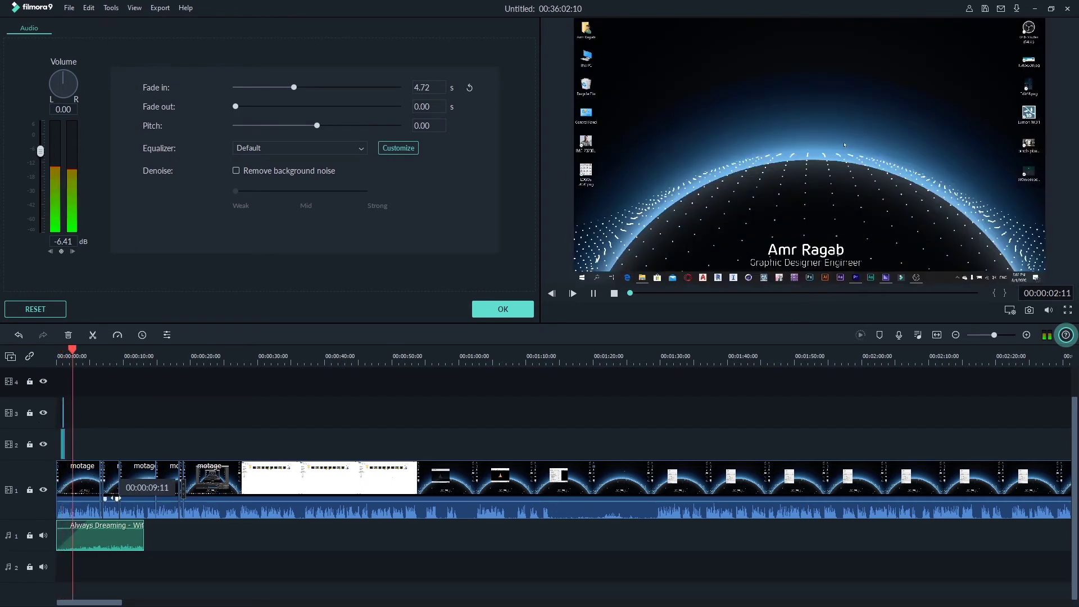
key("space")
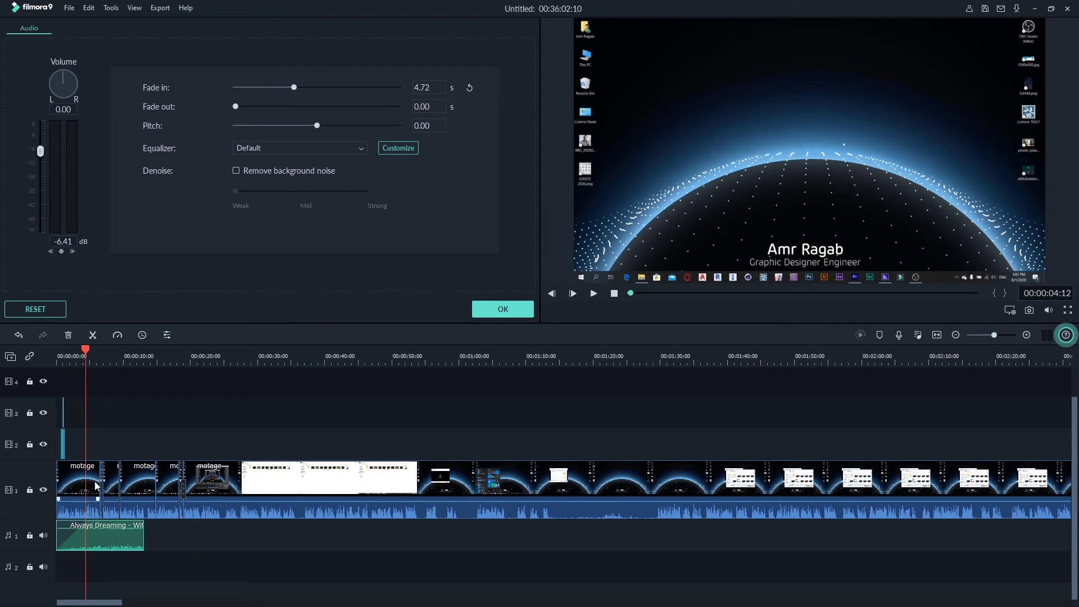
- Add a 5.28 s fade-out, keep the Default equalizer, and enable background noise removal
left_click_drag(236, 106, 301, 107)
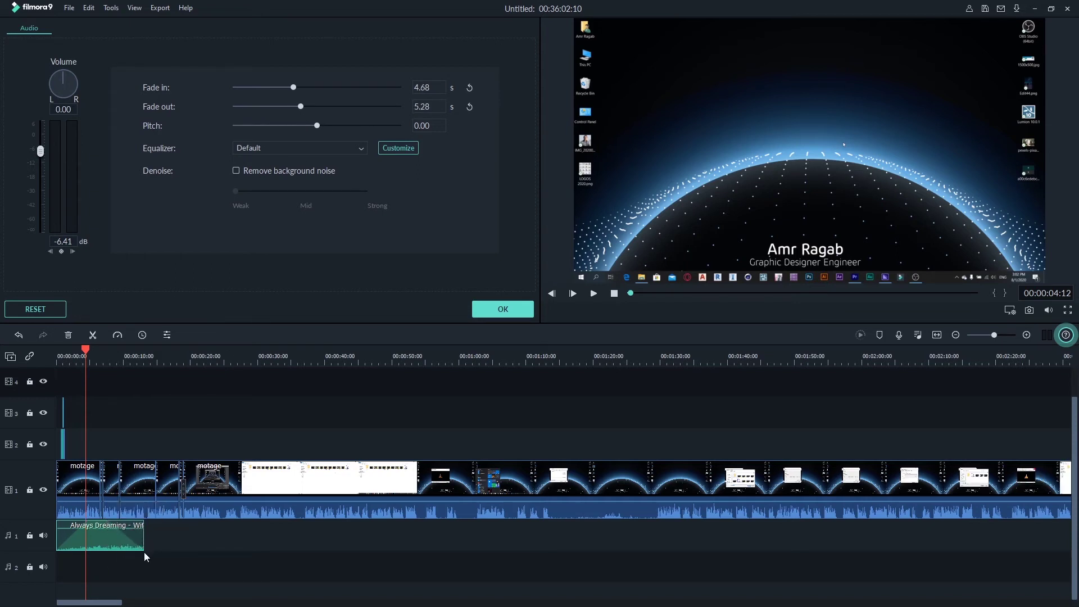
key("space")
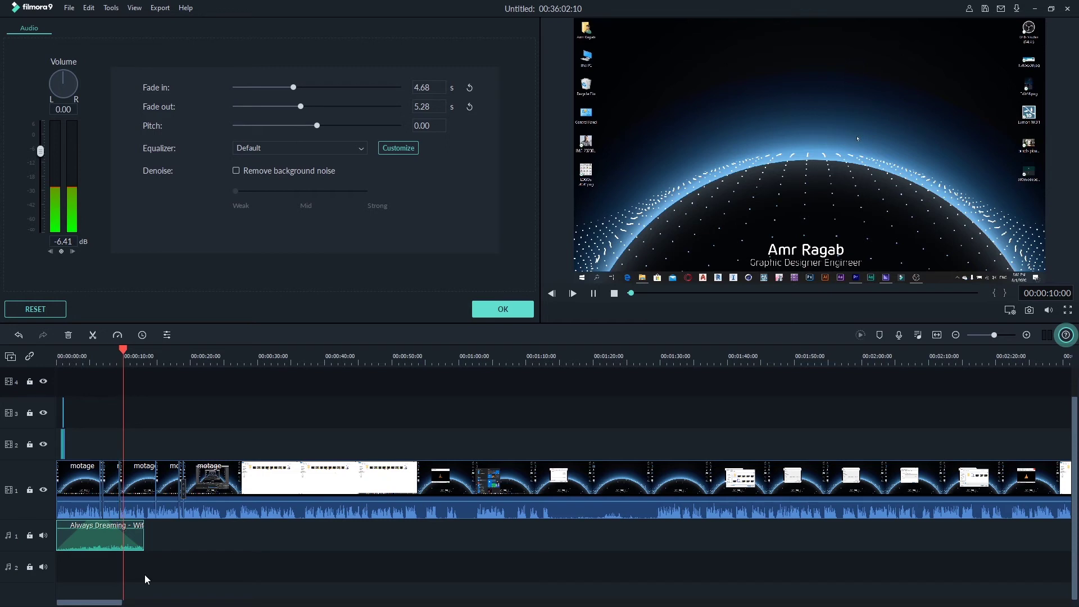
key("space")
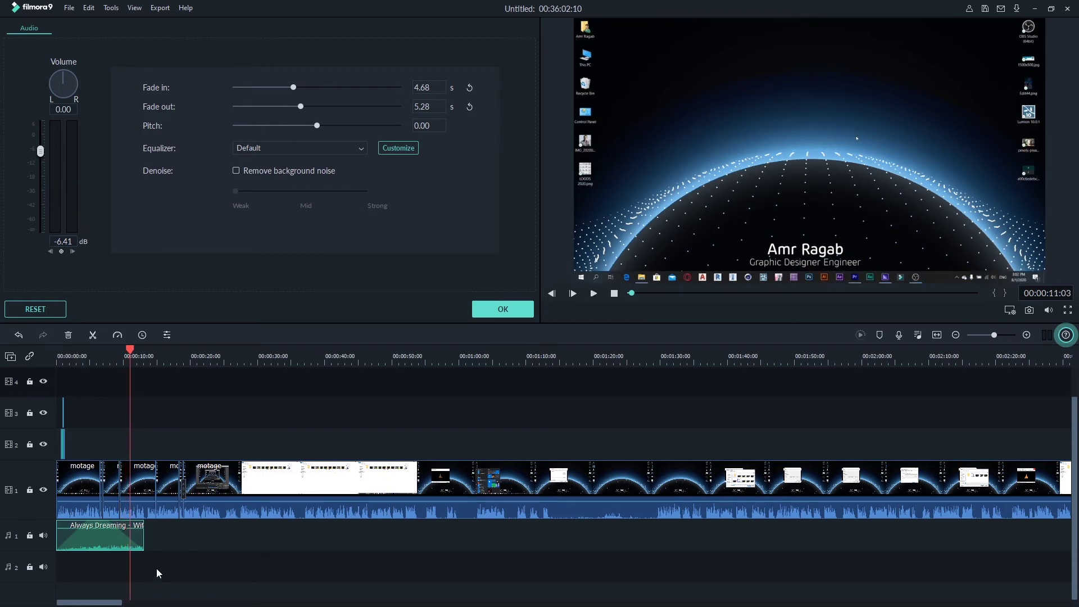
left_click(285, 150)
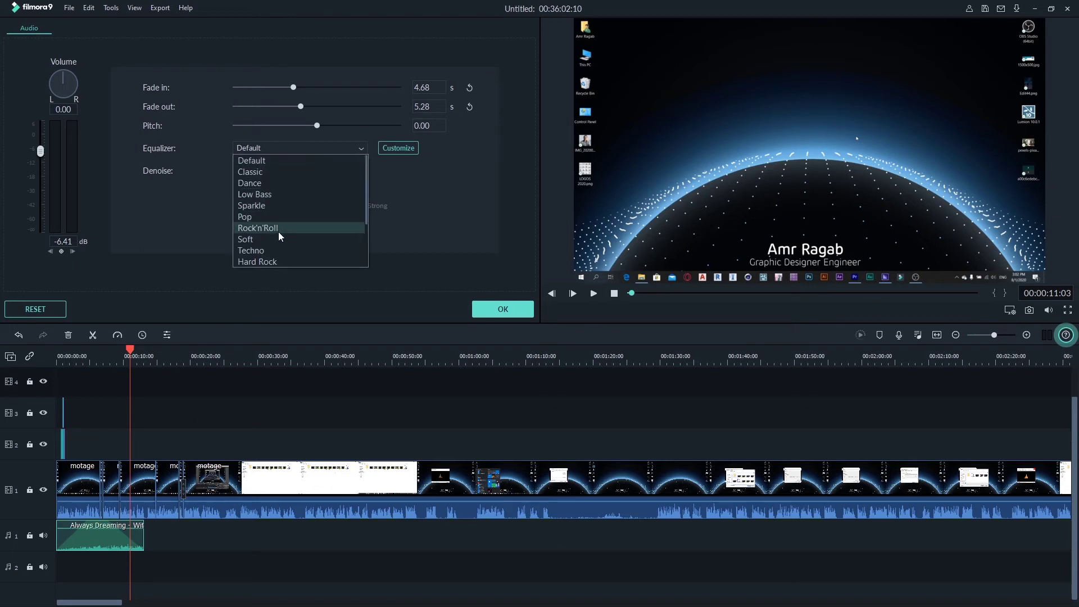
left_click(270, 150)
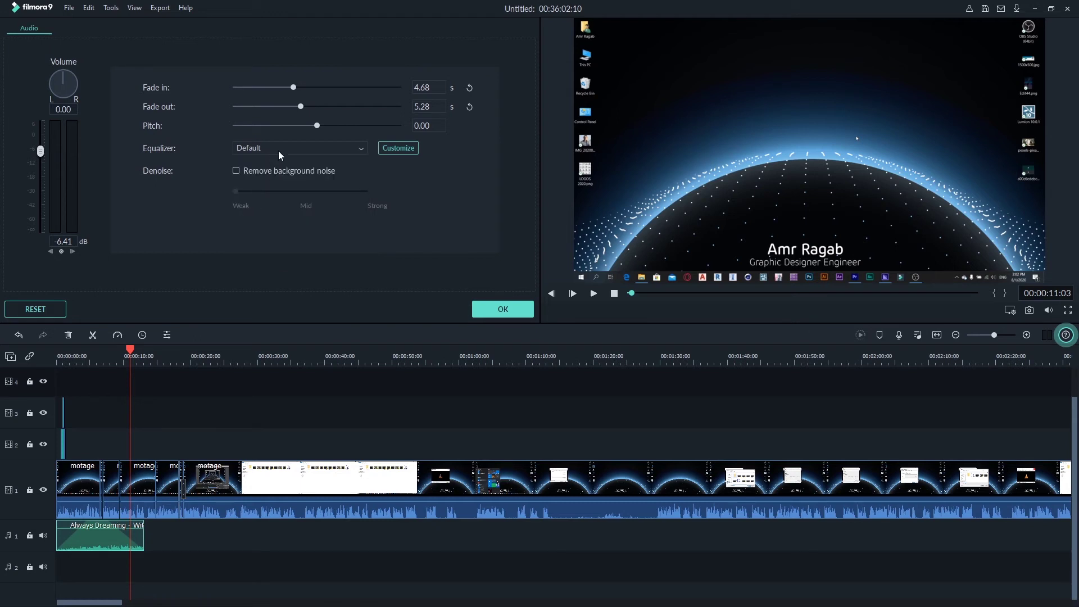
left_click(237, 171)
left_click(502, 310)
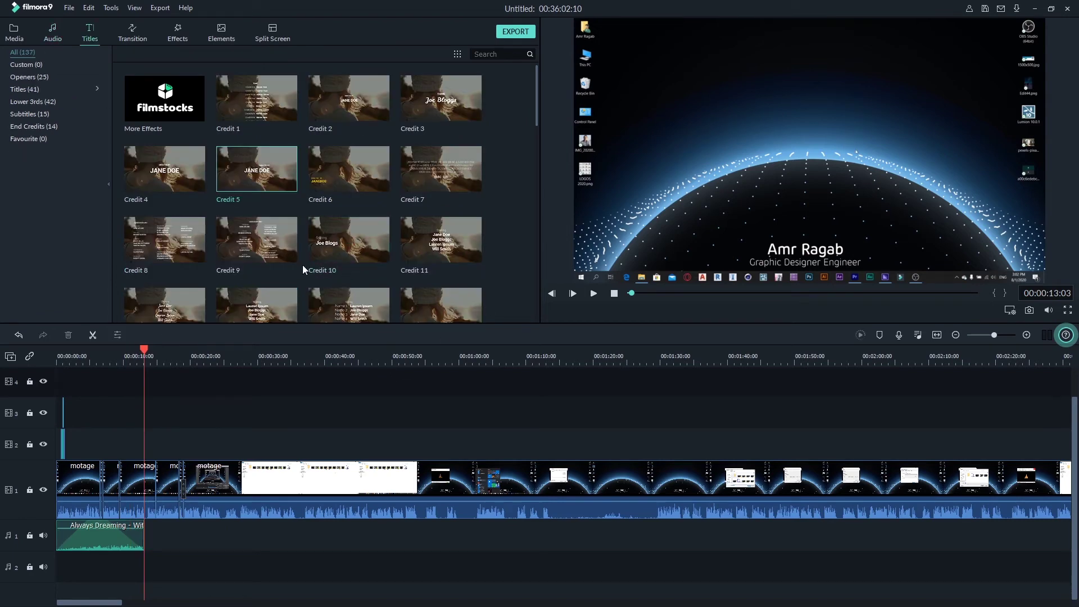
- Preview Credit 5, Credit 4 and Lower Third 27, settling on Lower Third 6
double_click(263, 184)
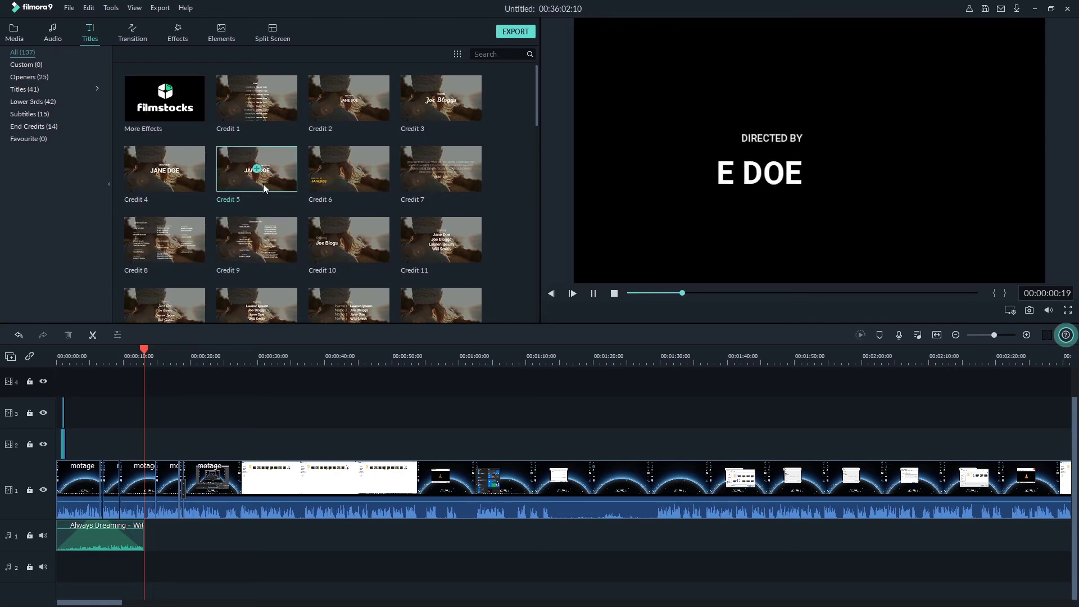
left_click(188, 199)
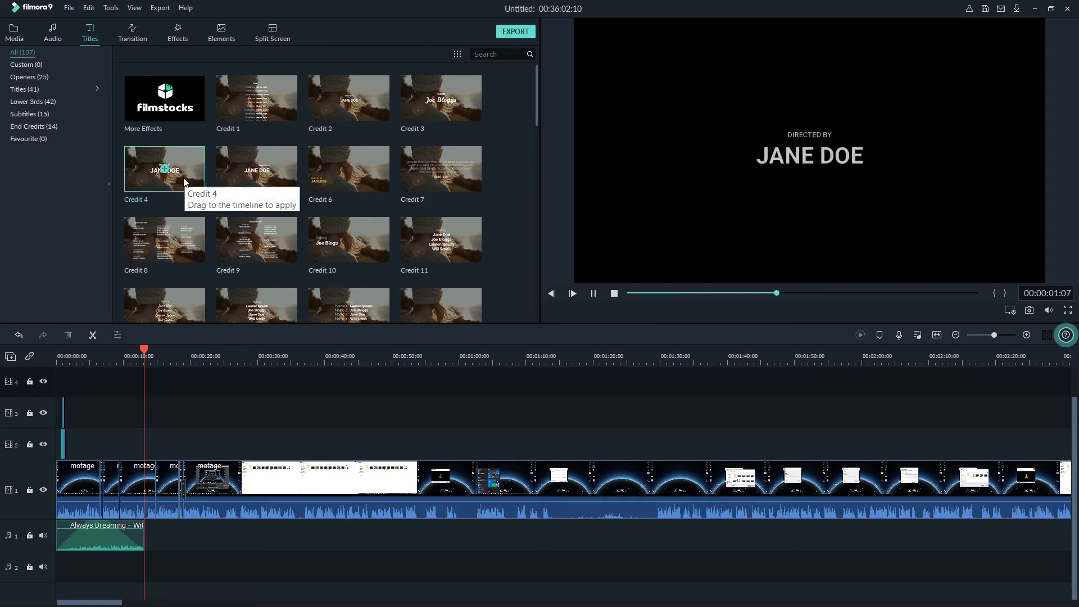
scroll(284, 258, "down", 10)
scroll(285, 258, "down", 3)
scroll(262, 253, "up", 6)
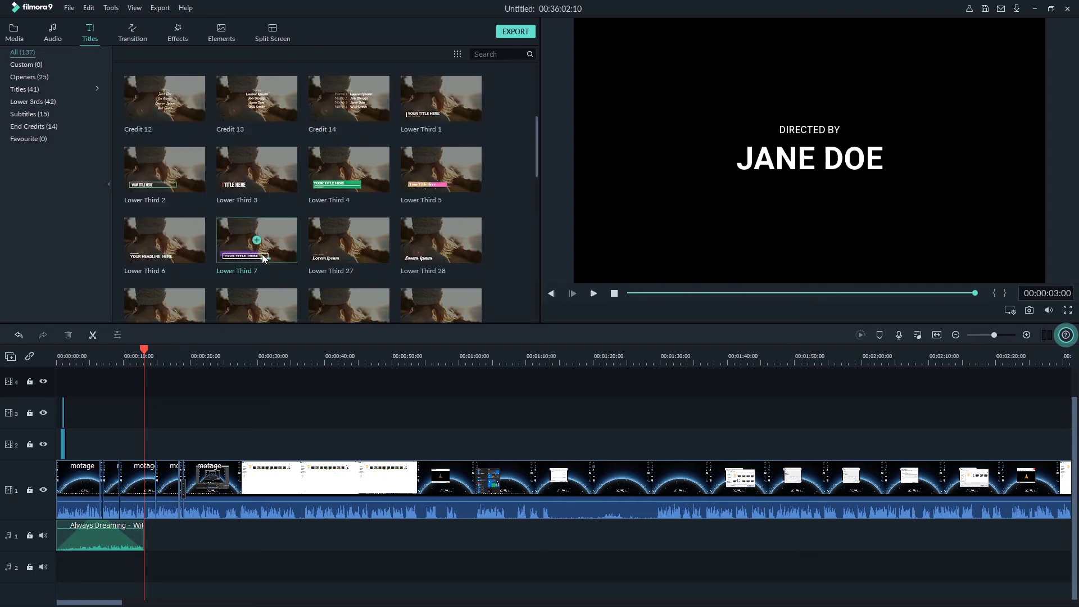
left_click(342, 254)
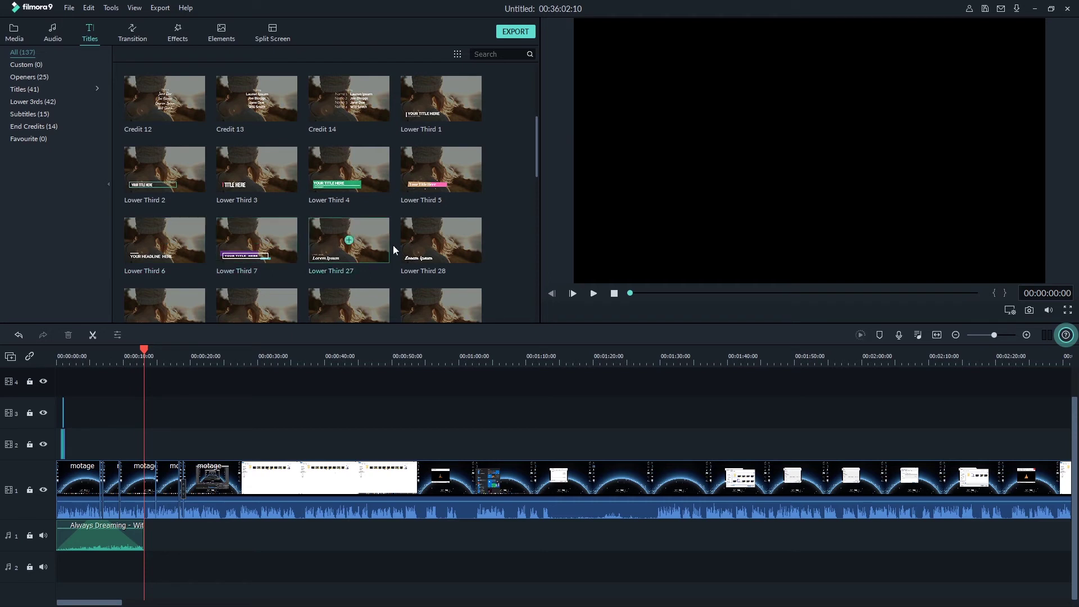
left_click(192, 251)
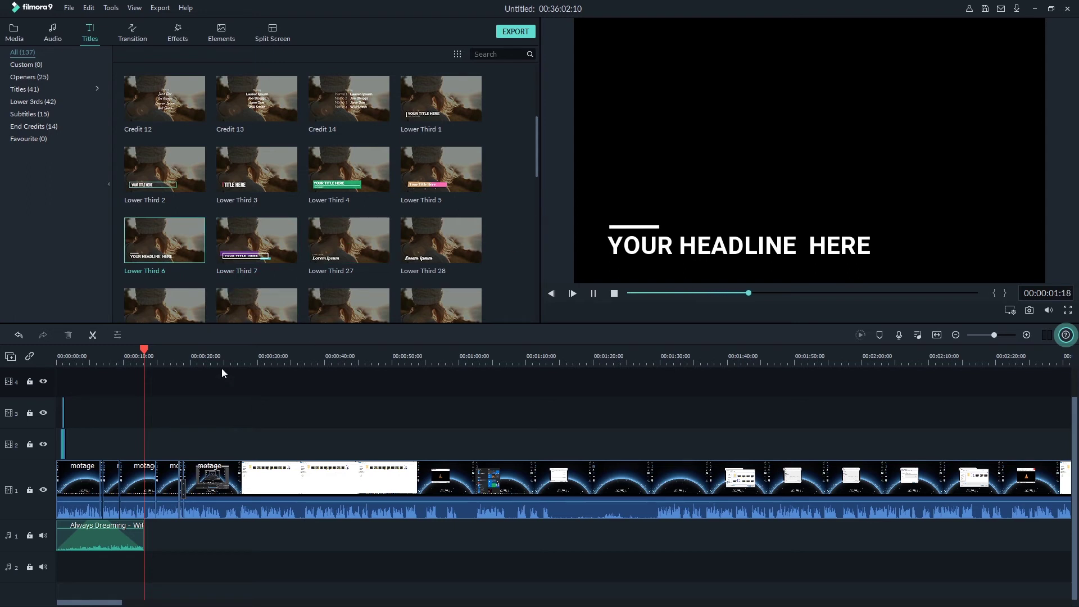
- Place Lower Third 6 on track 2 near 00:00:13, then reposition and narrow its headline box
left_click_drag(175, 259, 145, 447)
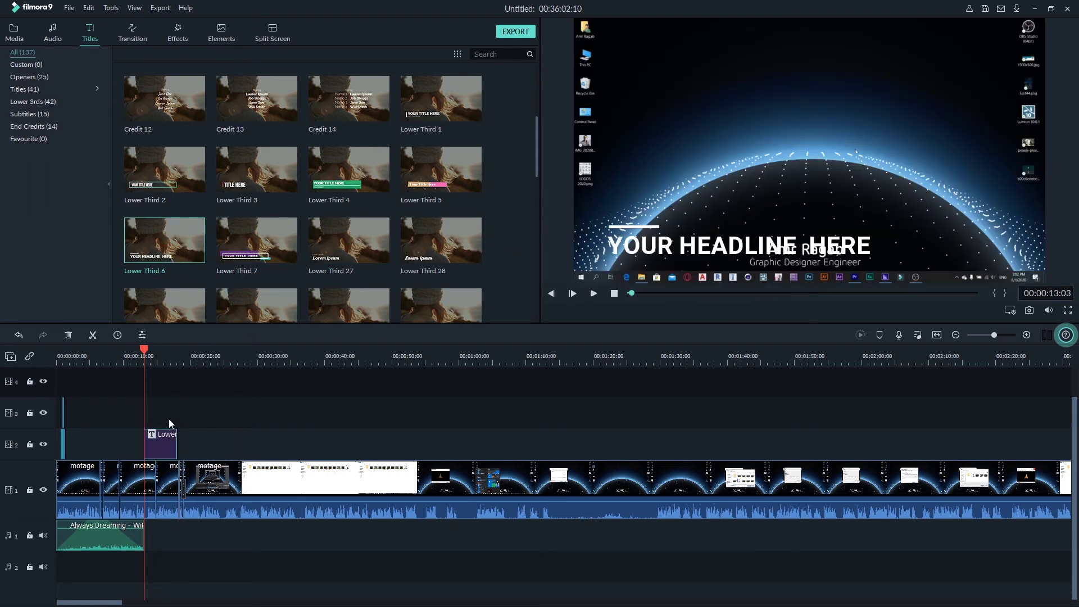
left_click(687, 252)
left_click_drag(687, 253, 669, 260)
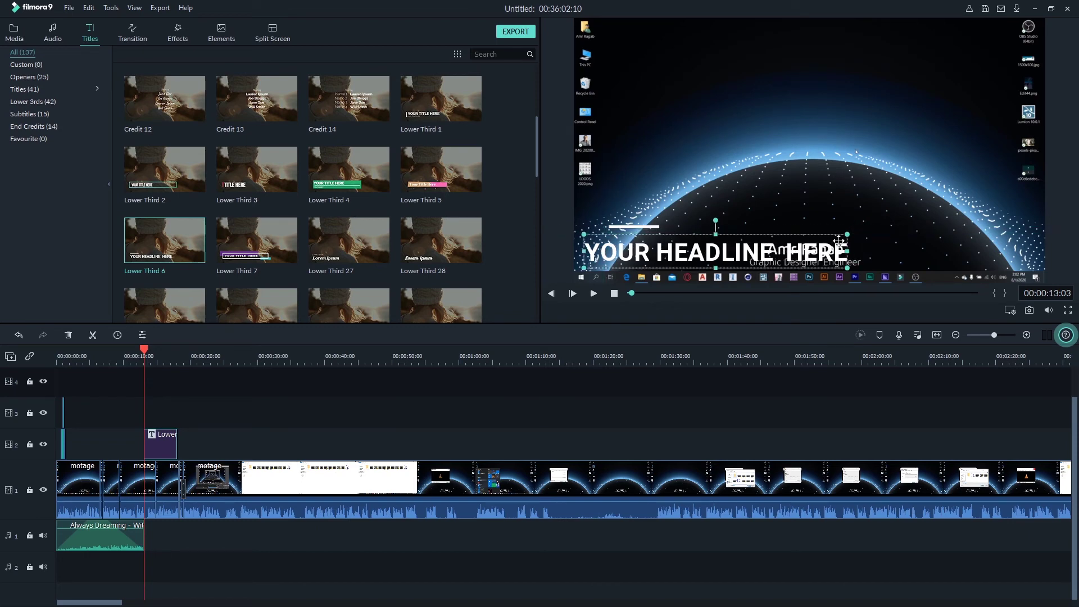
left_click_drag(845, 238, 759, 246)
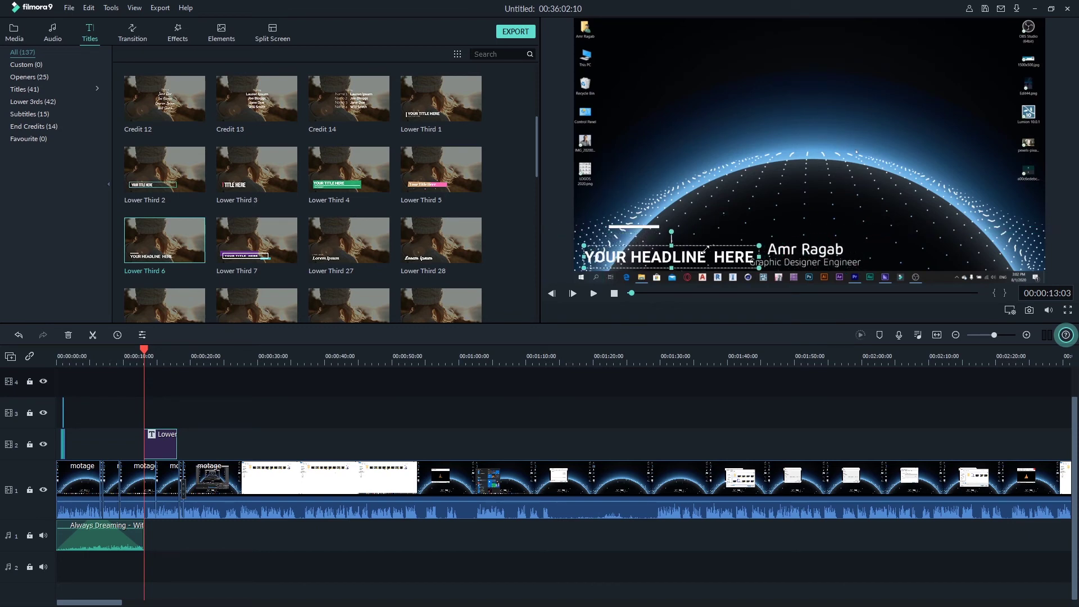
left_click_drag(649, 264, 671, 247)
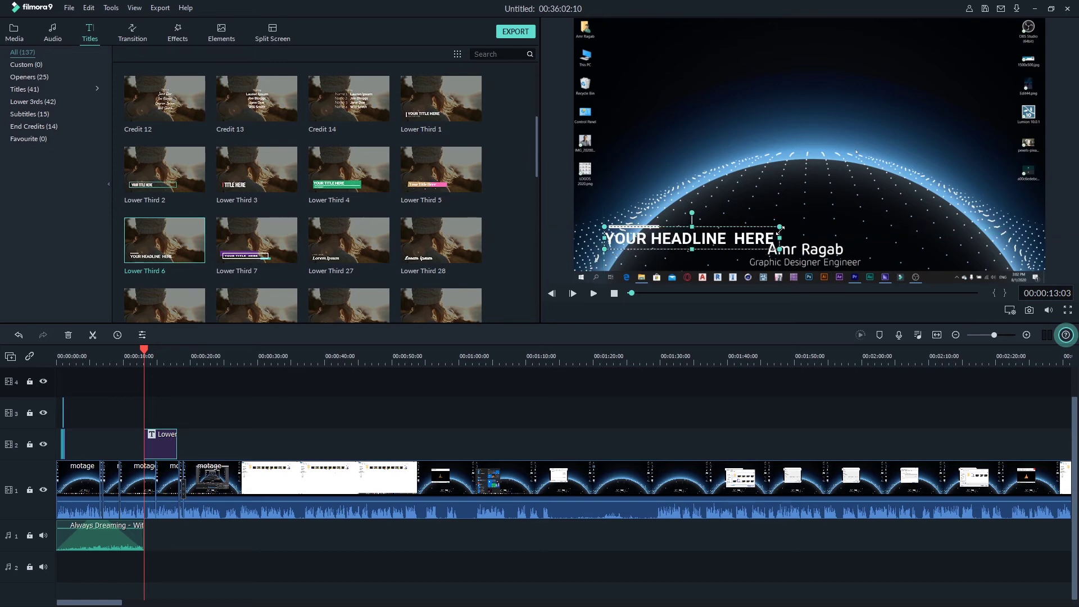
left_click_drag(780, 238, 752, 240)
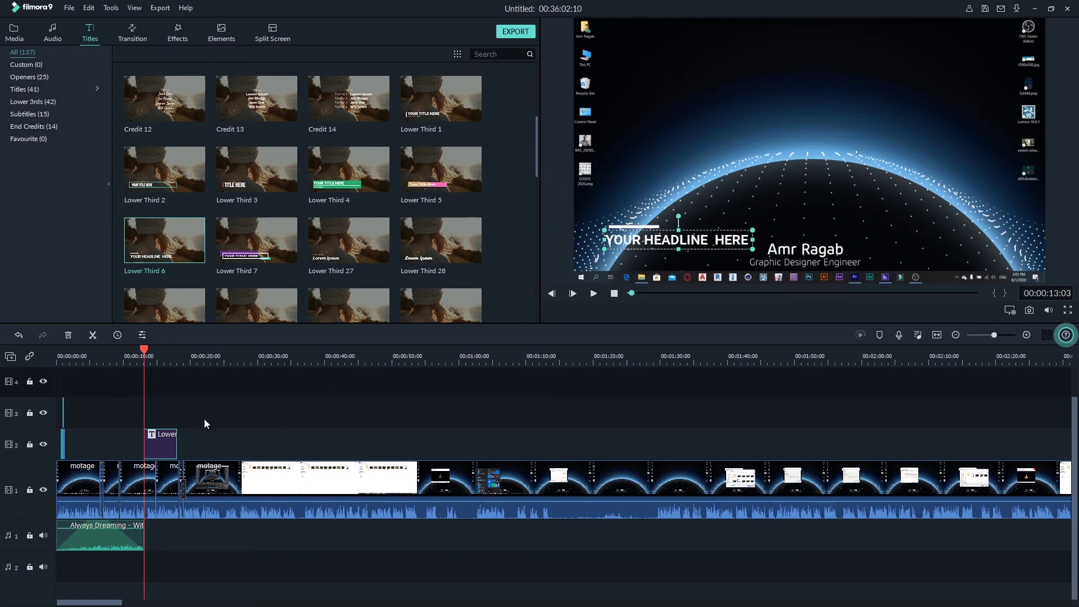
- Replace the headline text with 'Flimora course'
double_click(157, 441)
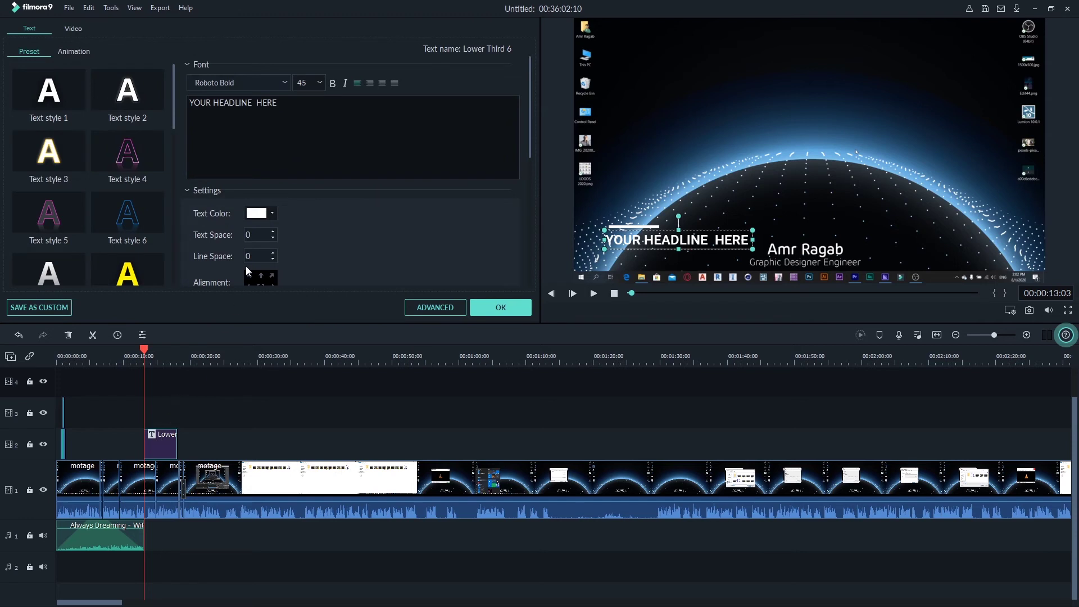
double_click(242, 134)
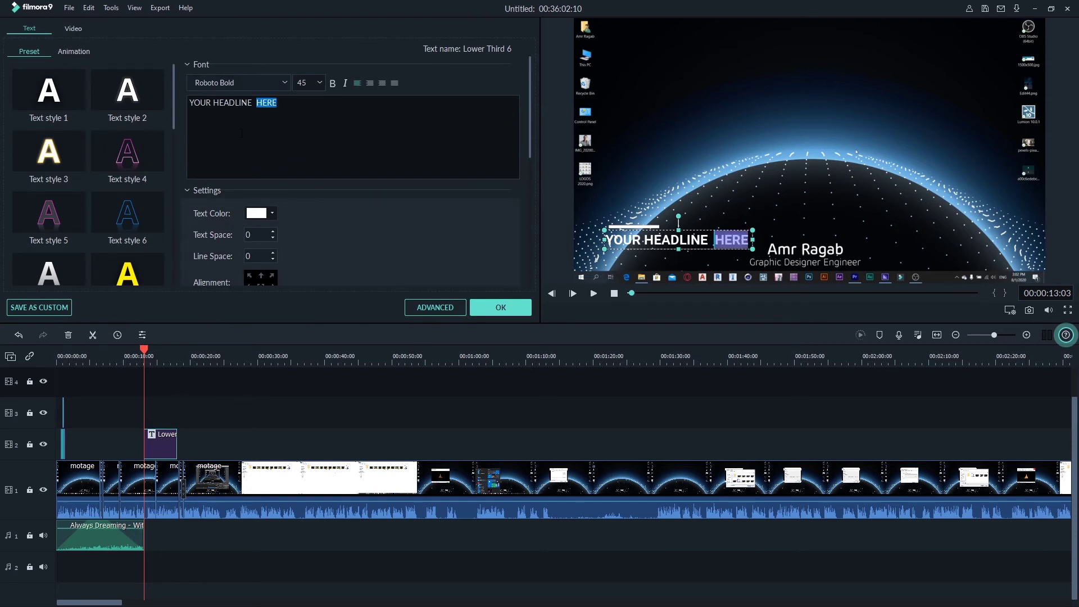
triple_click(242, 133)
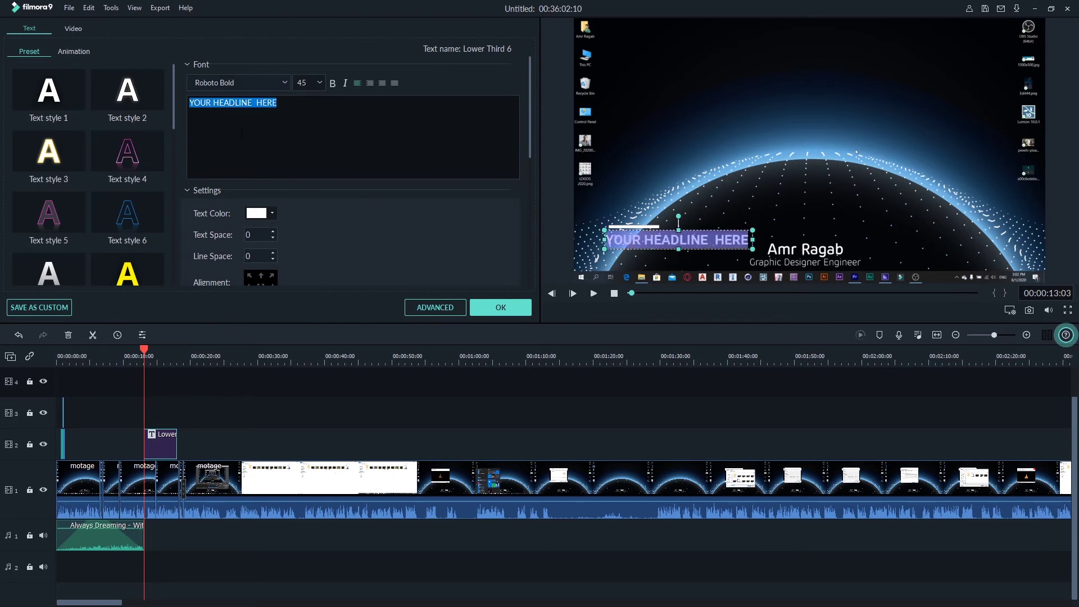
type("Flim")
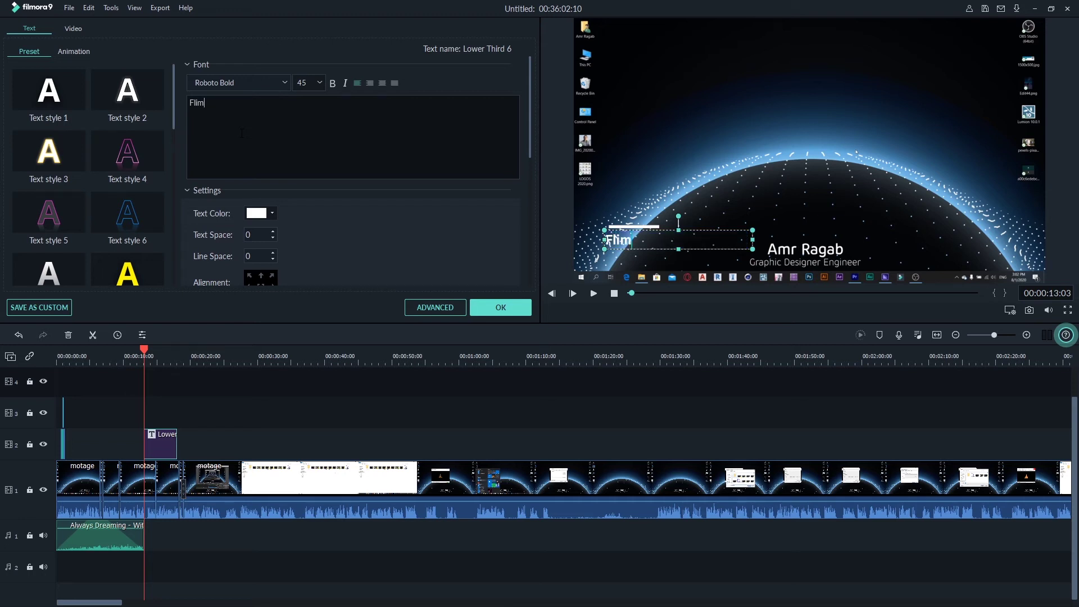
type("ora cou")
type("rse")
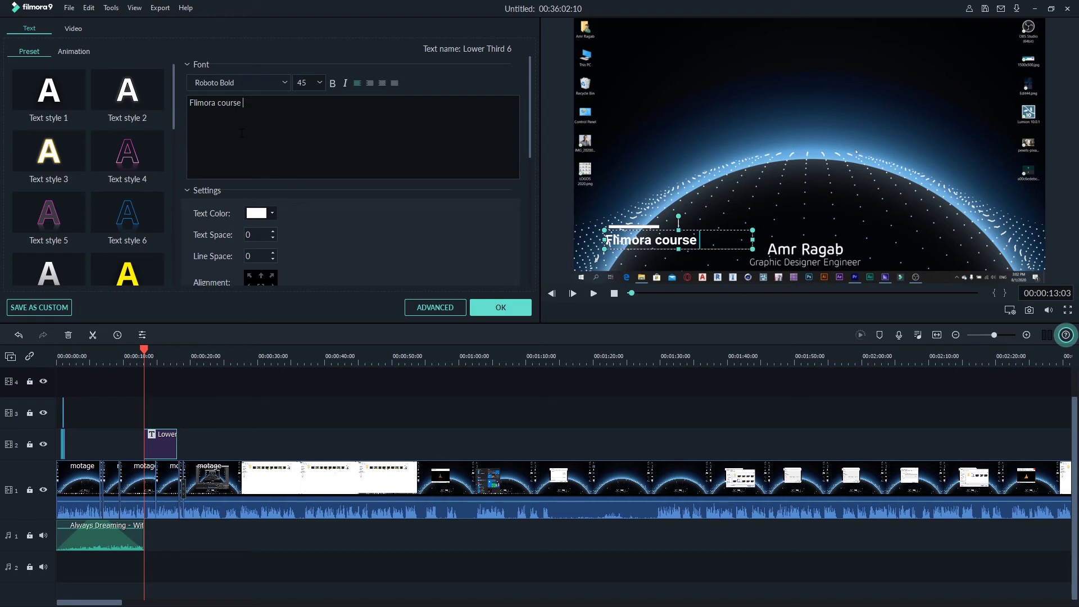
- Try Text styles 8 and 6, then apply the white Text style 7 preset
key("ctrl+a")
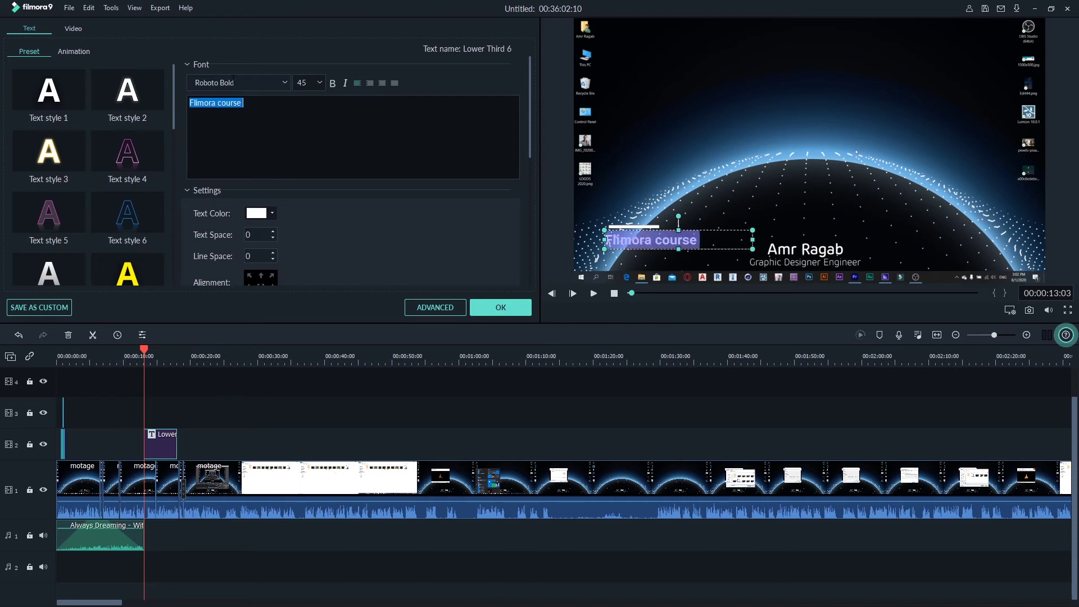
left_click(278, 83)
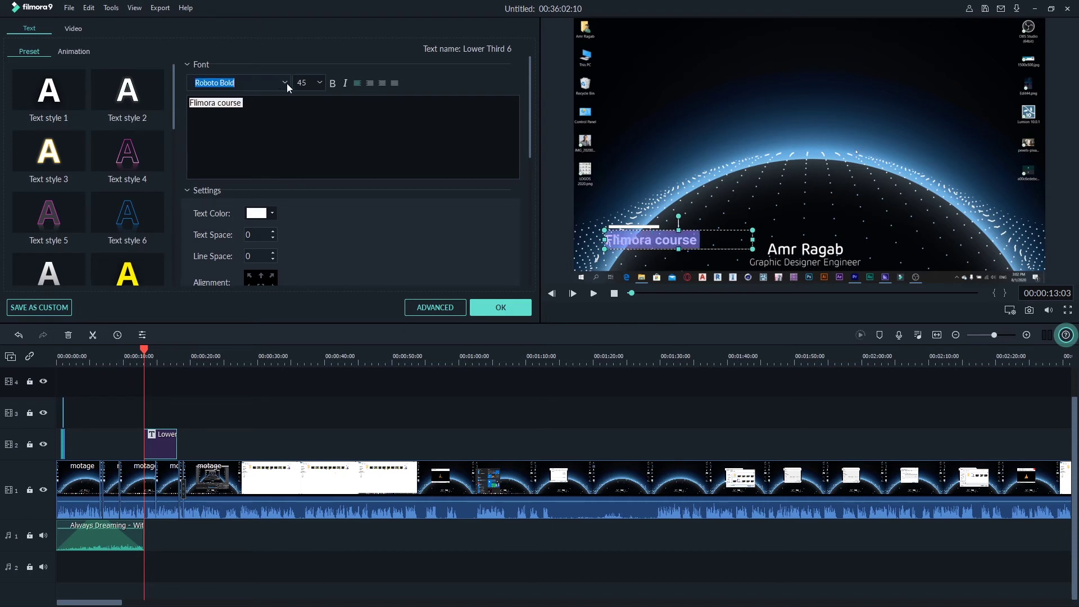
left_click(135, 276)
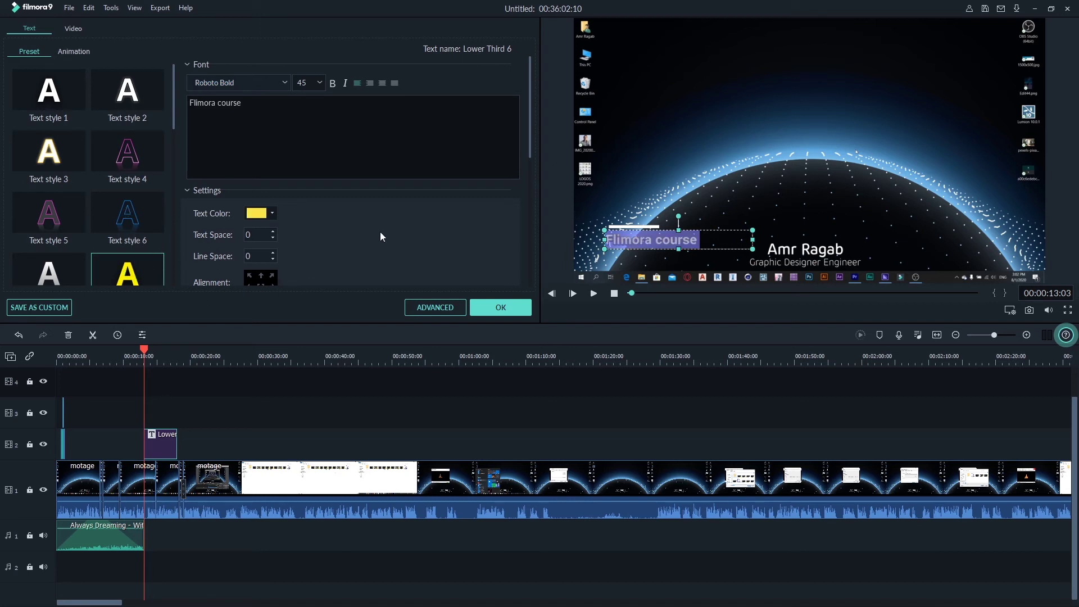
left_click(666, 242)
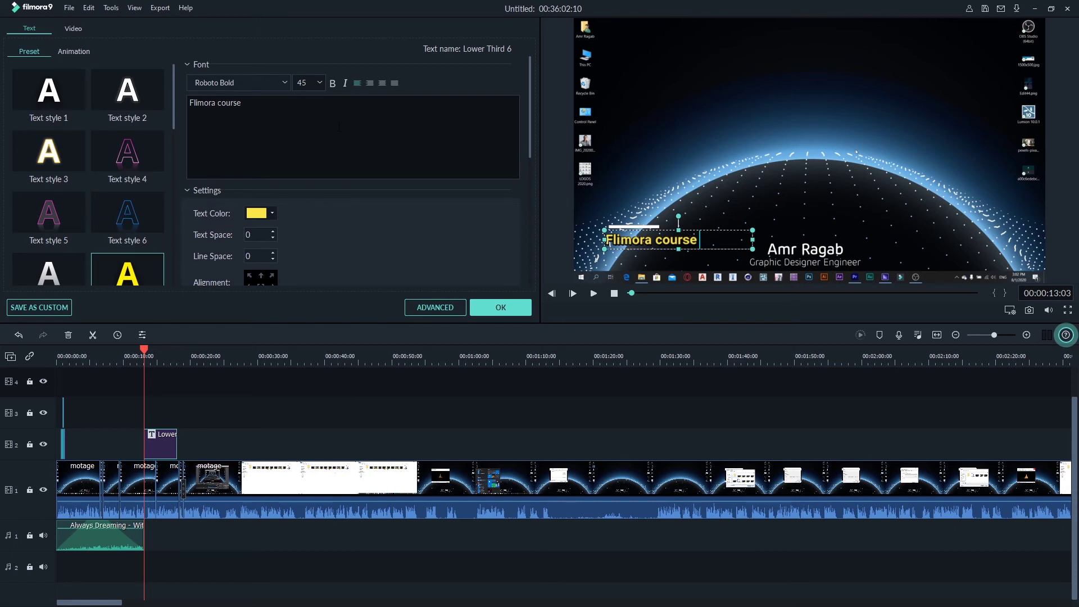
left_click(109, 224)
left_click(70, 265)
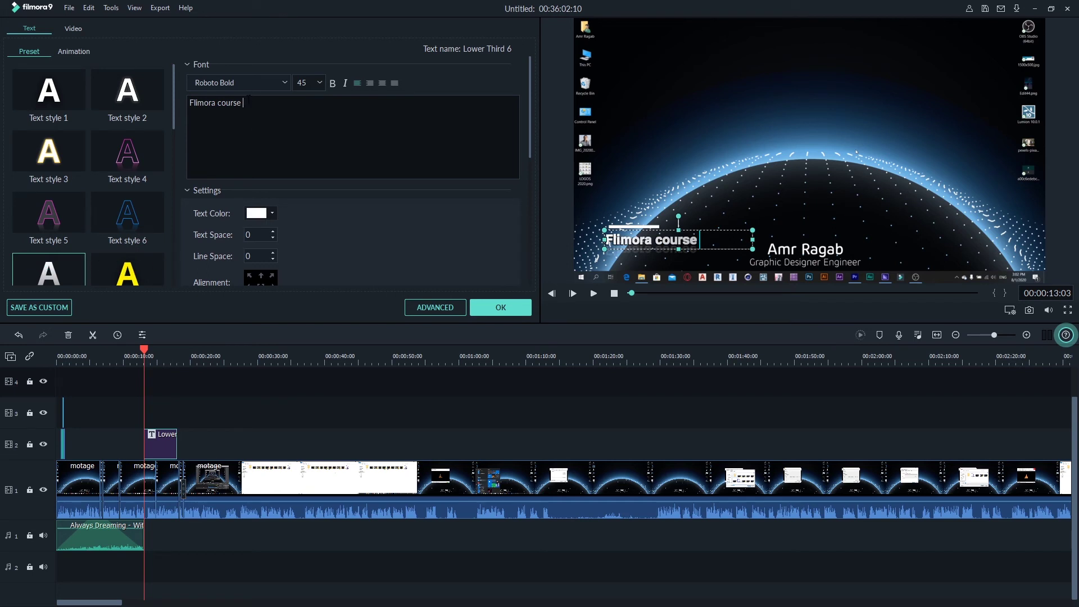
- Set the title font to Retrow Mentho at size 72, keeping the text white
key("ctrl+a")
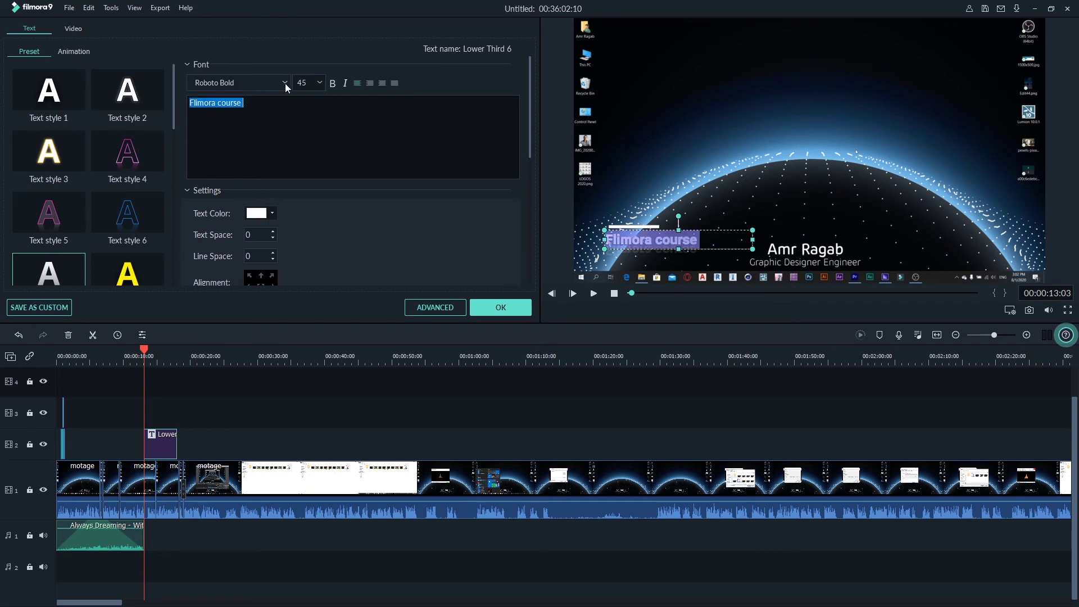
left_click(285, 83)
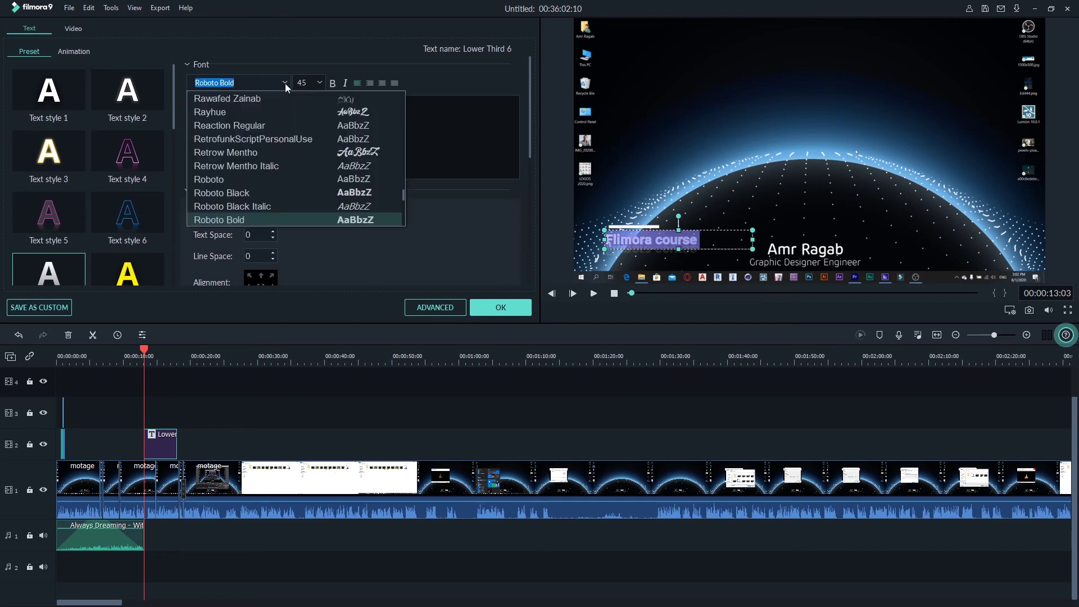
left_click(272, 153)
left_click(342, 144)
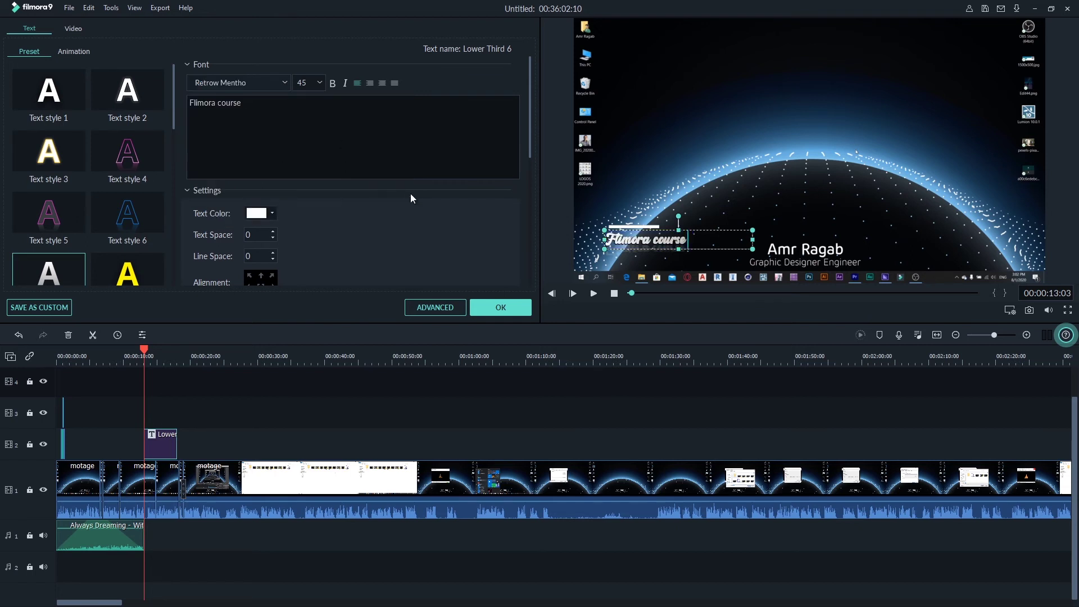
scroll(302, 83, "up", 20)
scroll(301, 82, "up", 4)
left_click(333, 83)
scroll(286, 209, "down", 1)
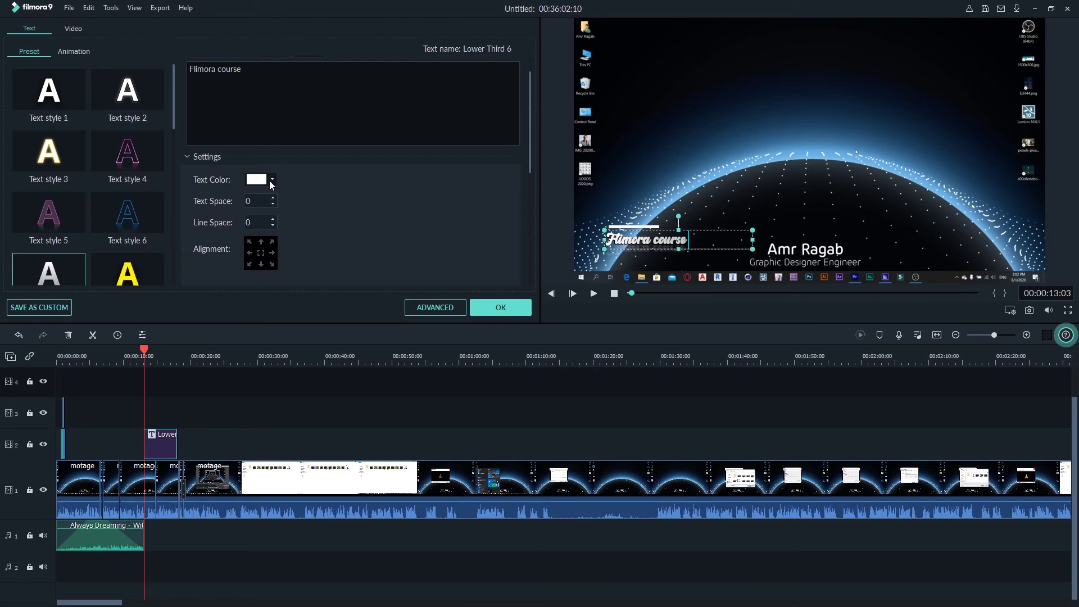
left_click(270, 181)
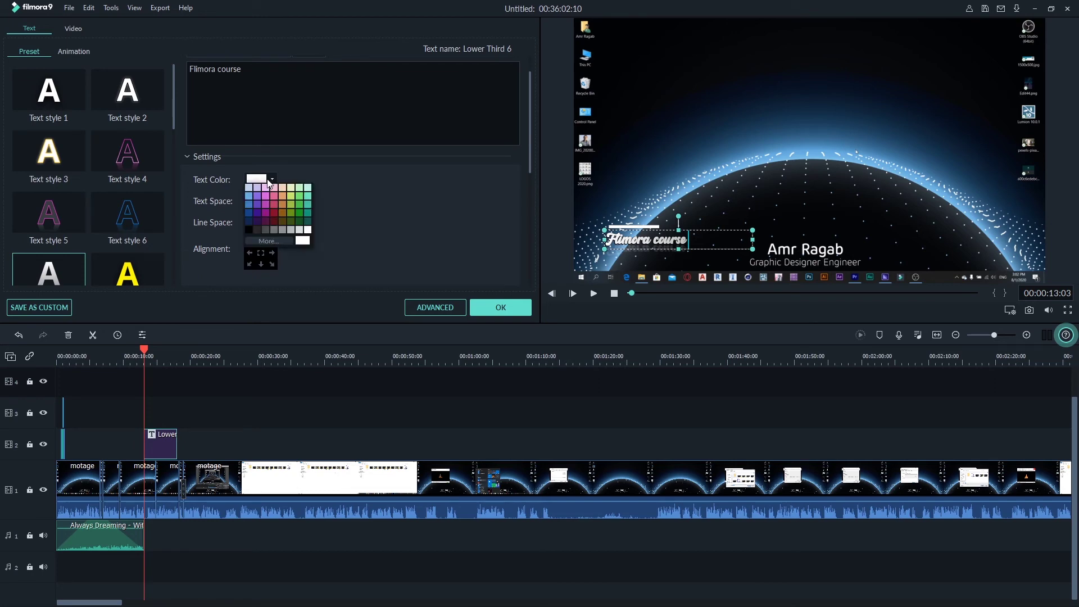
left_click(270, 180)
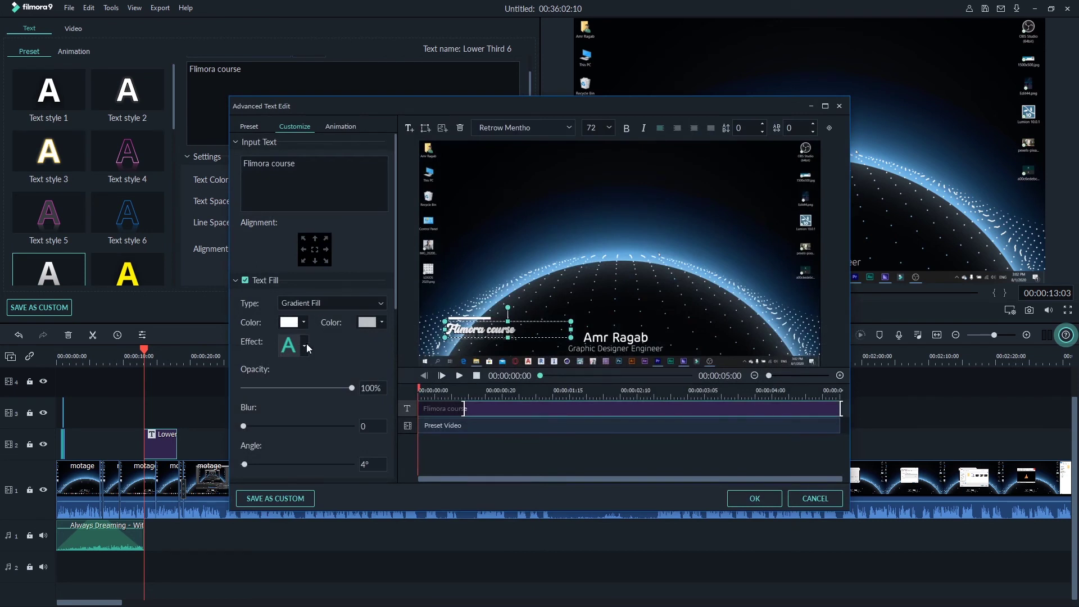
- Apply the first text fill effect with blur 0 and the gradient angle at 0°
scroll(312, 354, "down", 1)
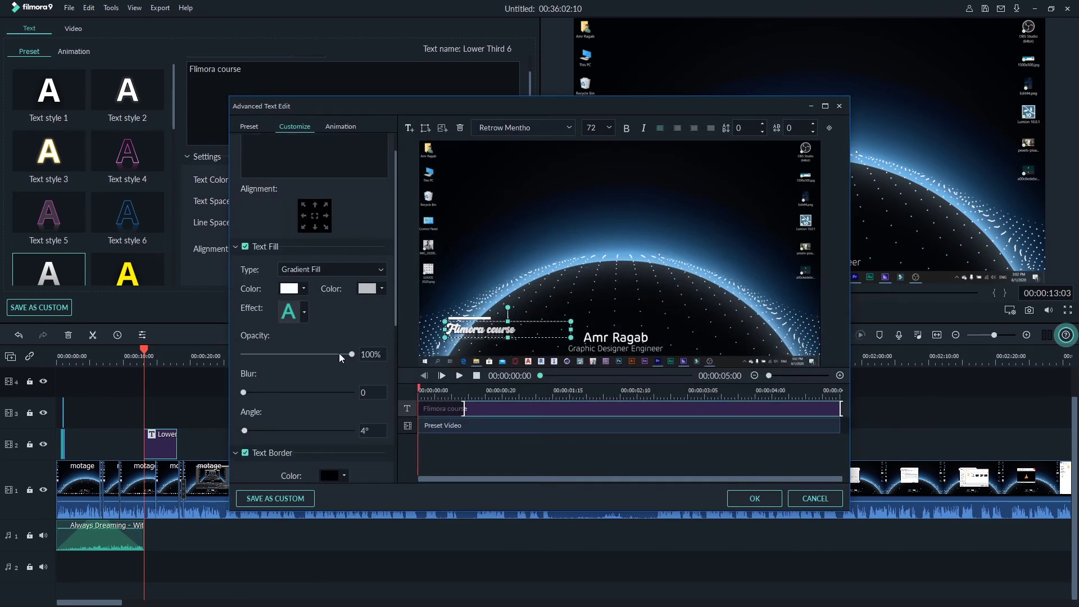
mouse_move(339, 353)
left_mouse_down()
mouse_move(314, 357)
mouse_move(377, 370)
left_mouse_up()
left_click(298, 317)
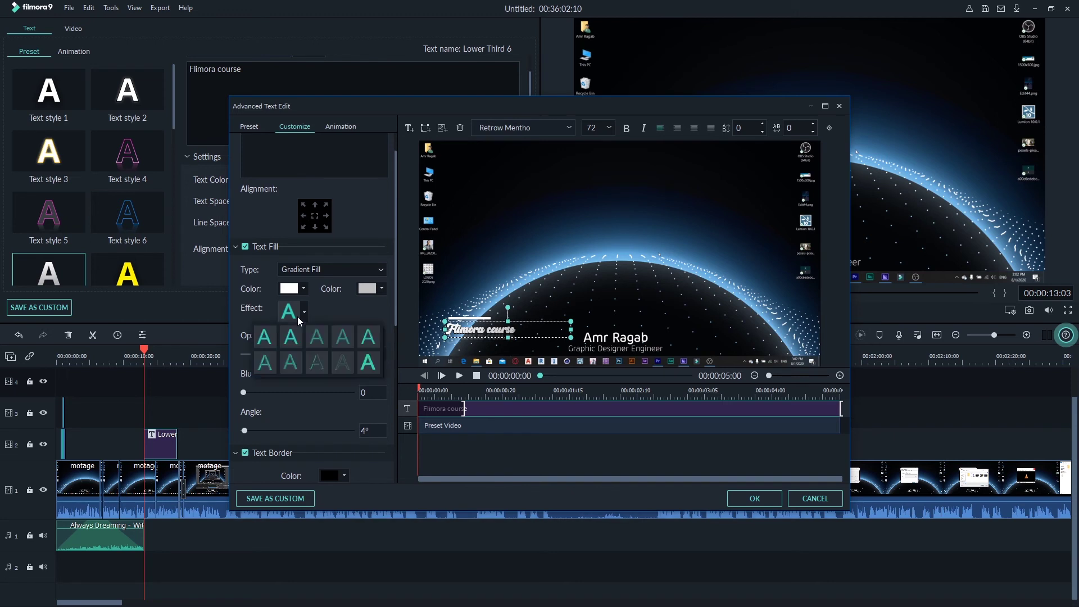
left_click(274, 344)
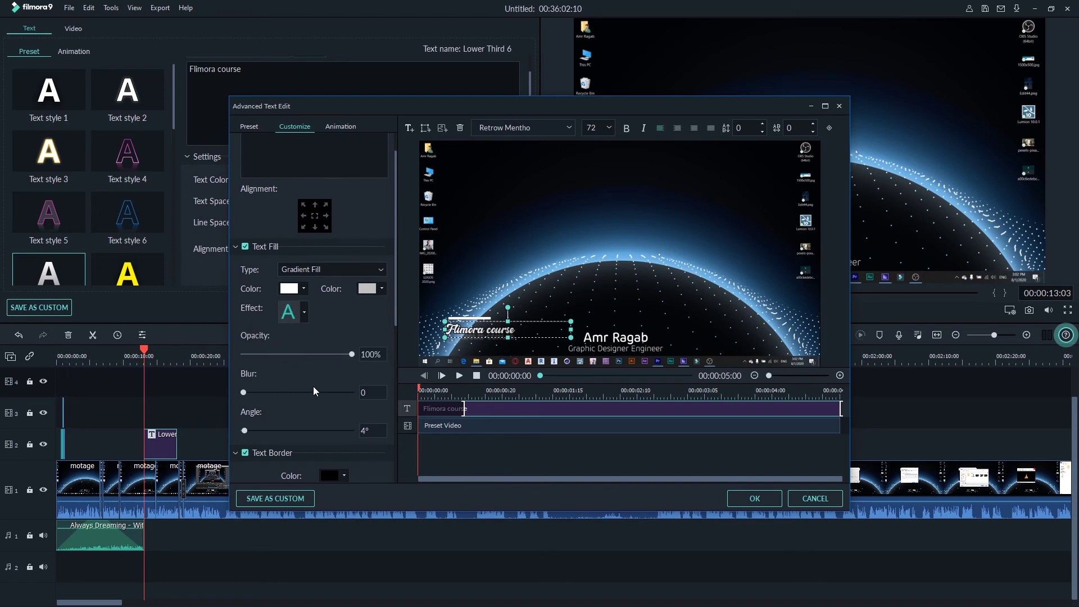
scroll(313, 389, "down", 1)
left_click_drag(257, 356, 245, 359)
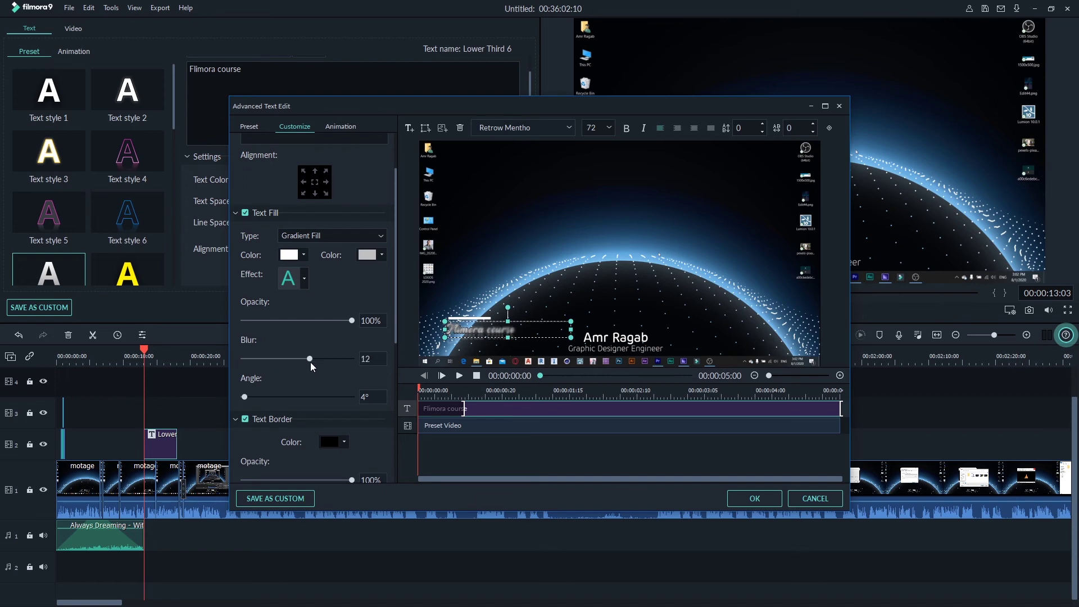
mouse_move(244, 397)
left_mouse_down()
mouse_move(321, 396)
mouse_move(234, 397)
left_mouse_up()
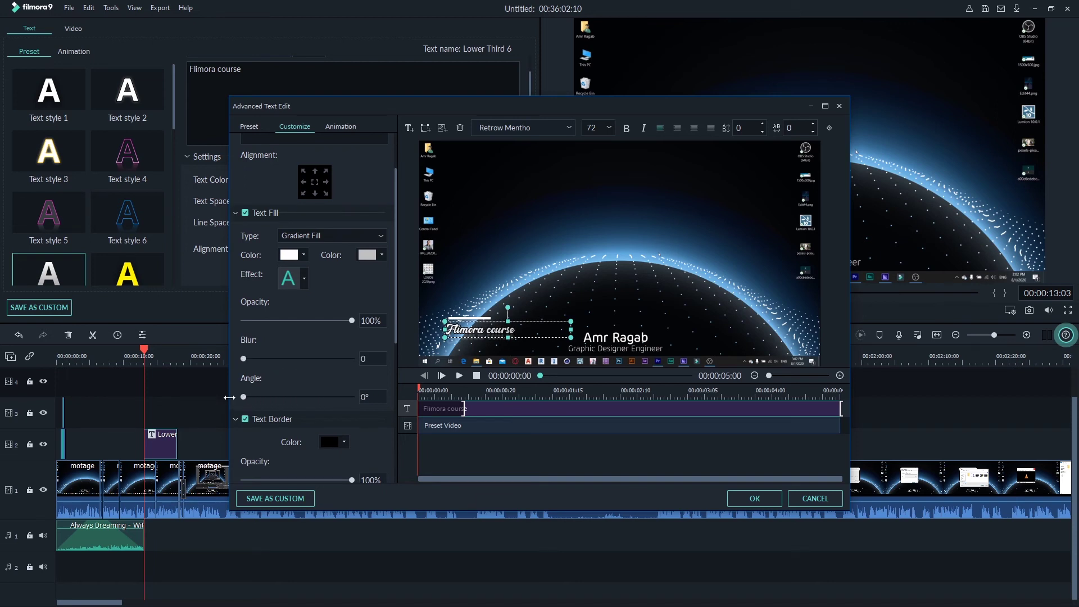
scroll(276, 393, "down", 2)
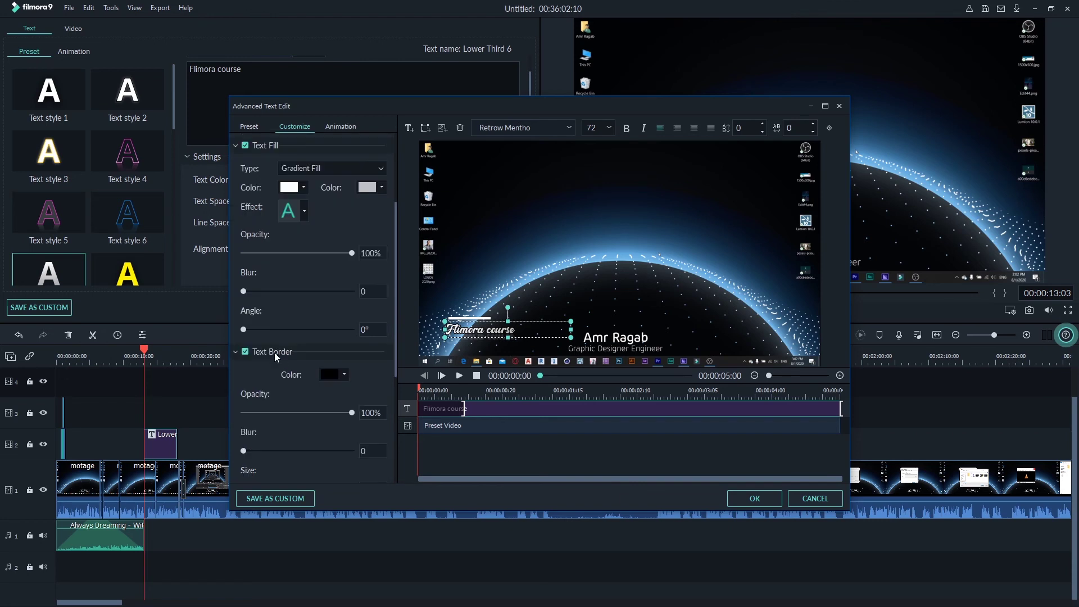
- Give the title a dark red border at 100% opacity, with border width set to 0
left_click(339, 378)
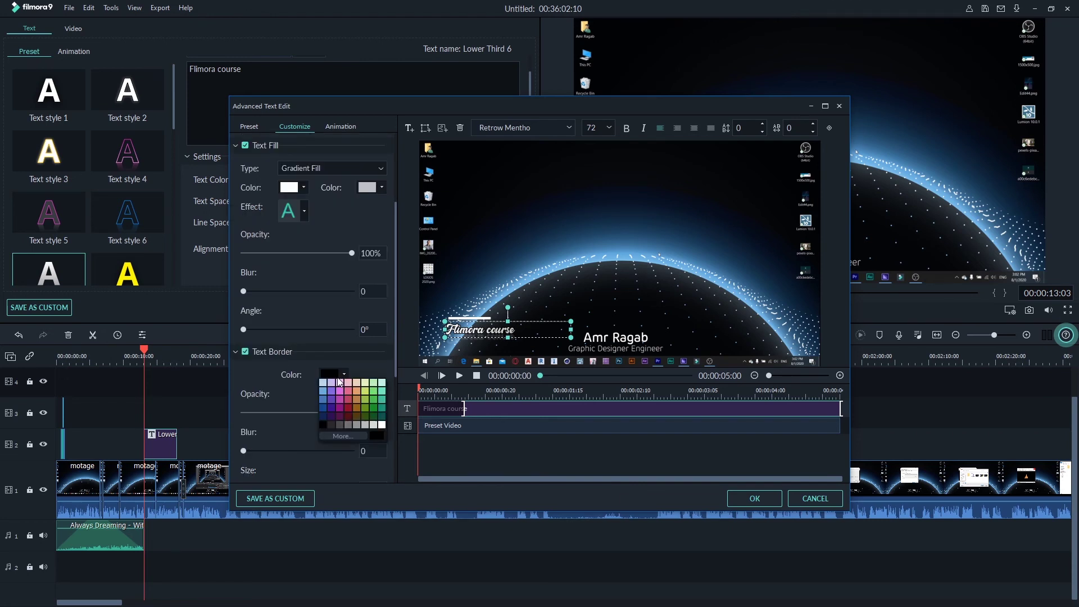
left_click(348, 406)
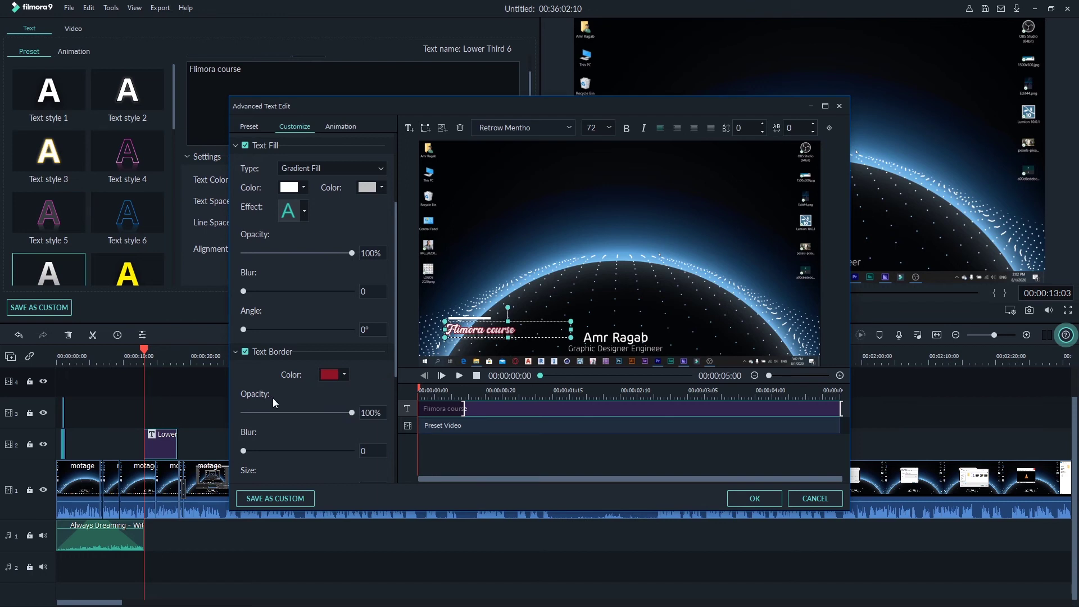
scroll(275, 404, "down", 1)
left_click_drag(327, 379, 363, 386)
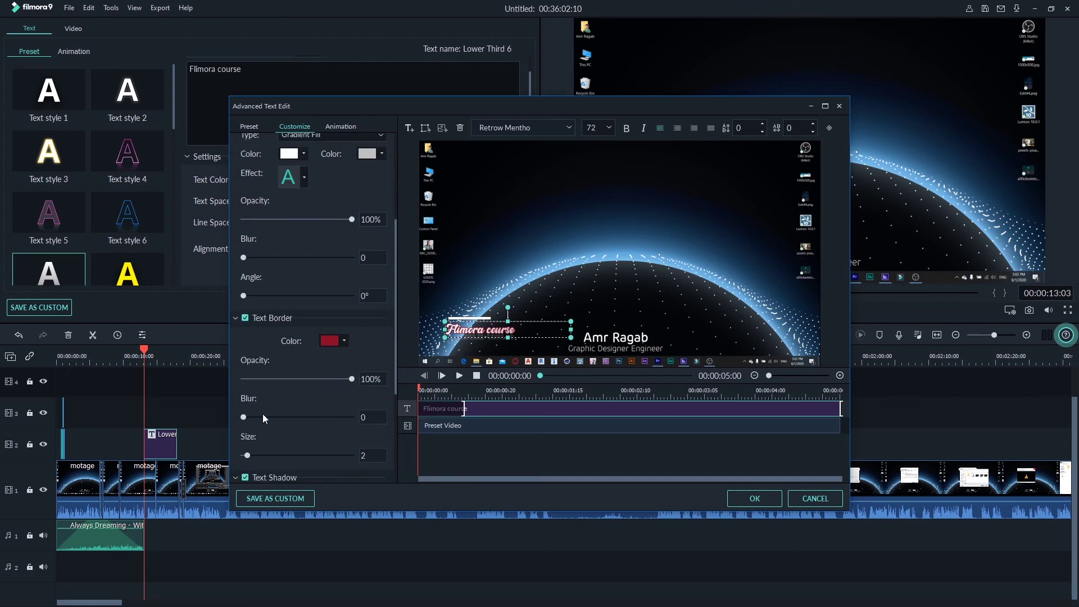
scroll(269, 436, "down", 1)
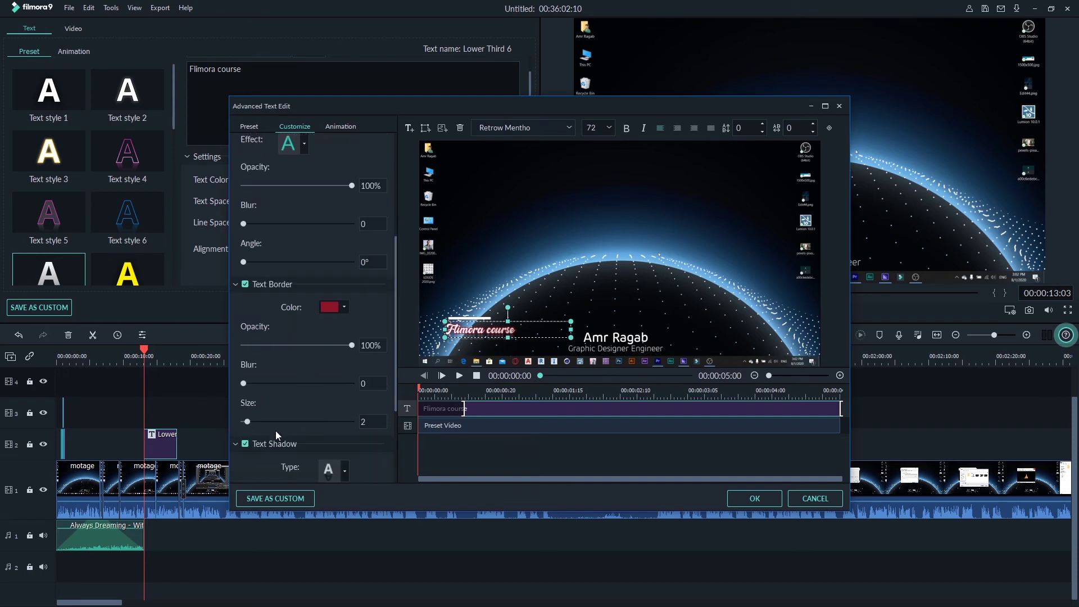
left_click_drag(254, 418, 236, 422)
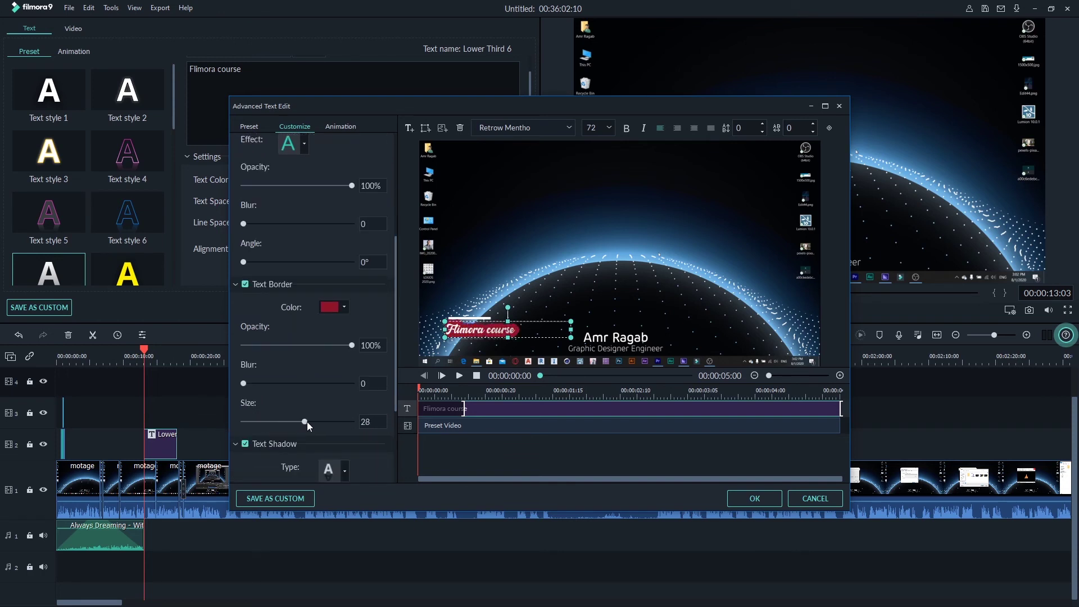
scroll(300, 405, "down", 2)
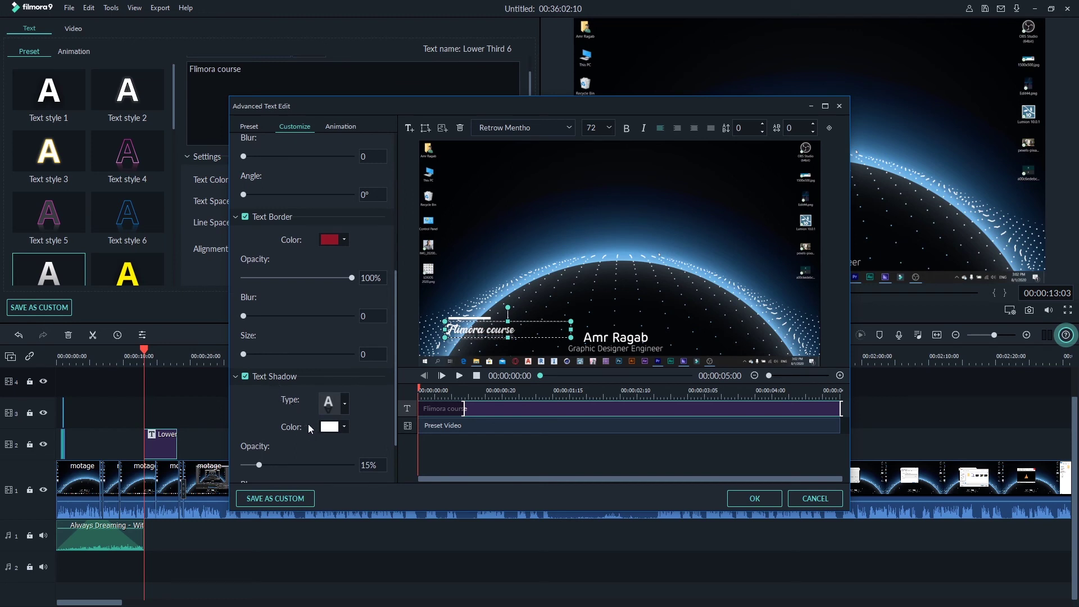
- Add a dark red text shadow at 66% opacity, blur 10 and distance 0
left_click(334, 427)
left_click(348, 458)
scroll(301, 425, "down", 1)
left_click_drag(279, 432, 362, 438)
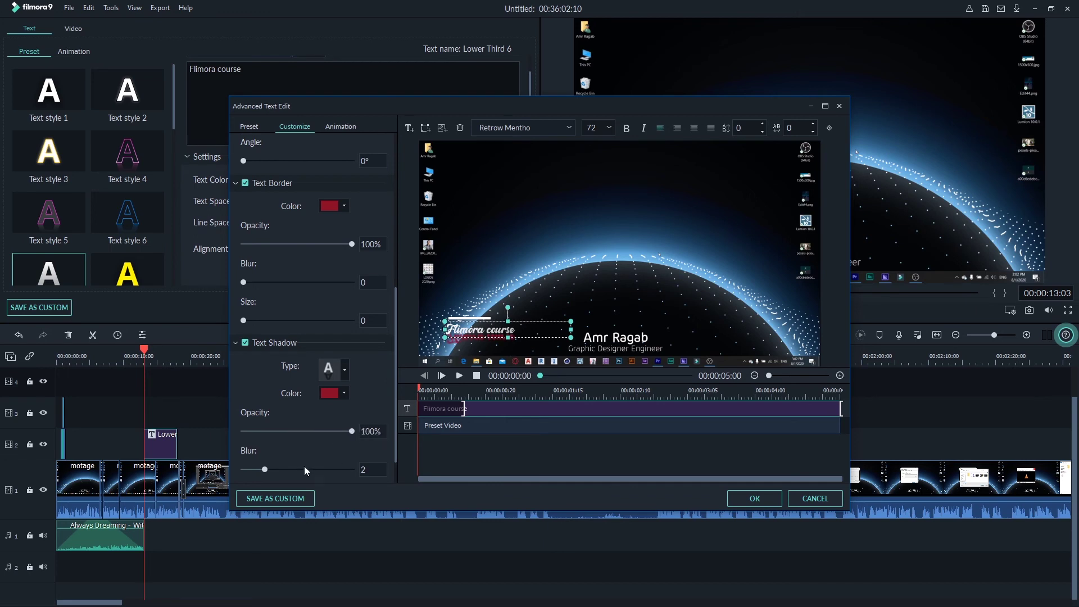
mouse_move(305, 468)
left_mouse_down()
mouse_move(319, 468)
mouse_move(316, 430)
left_mouse_up()
scroll(316, 430, "down", 1)
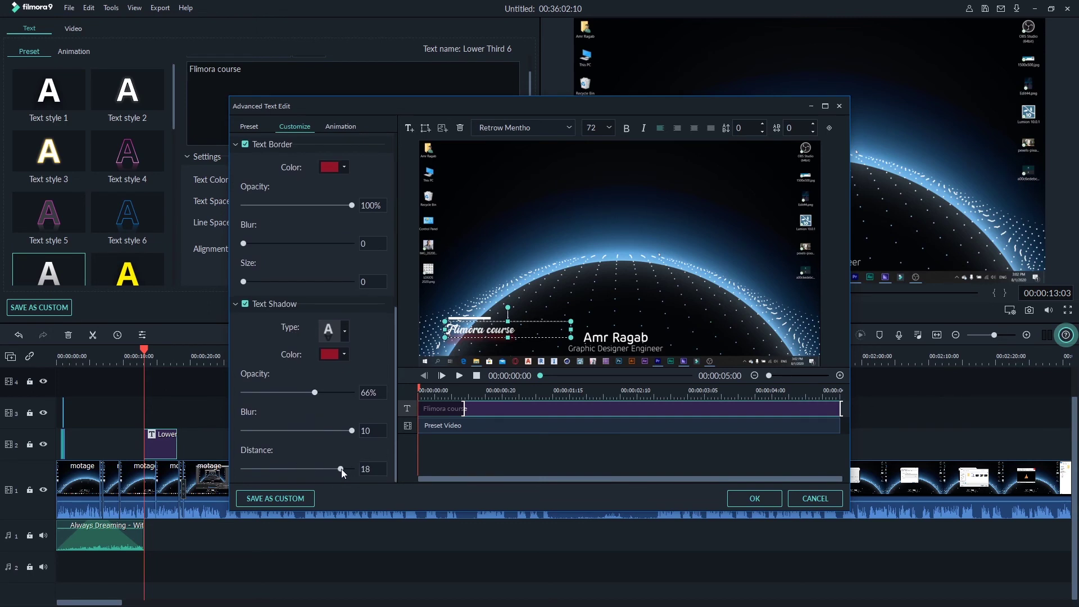
left_click_drag(343, 469, 275, 470)
- Preview the RichTick and Random animations on the title, then close Advanced Text Edit
left_click(339, 128)
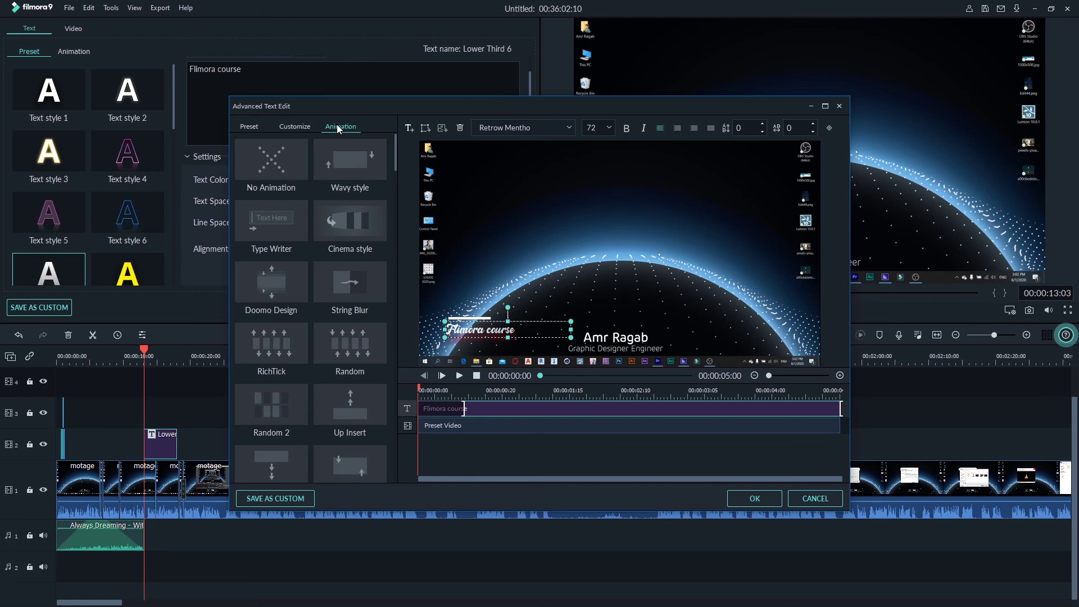
left_click(290, 349)
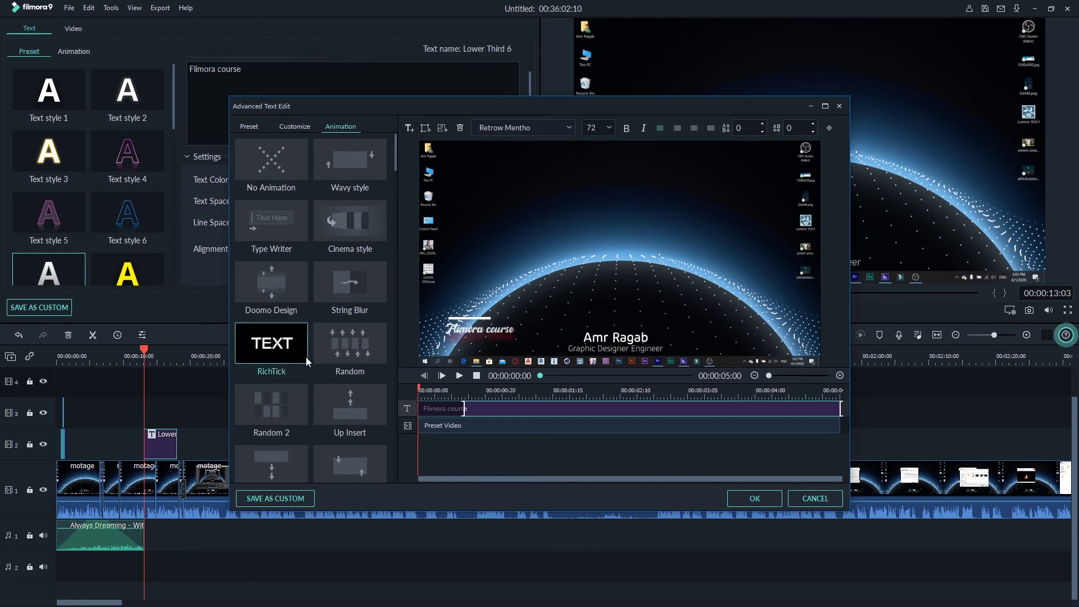
left_click(342, 353)
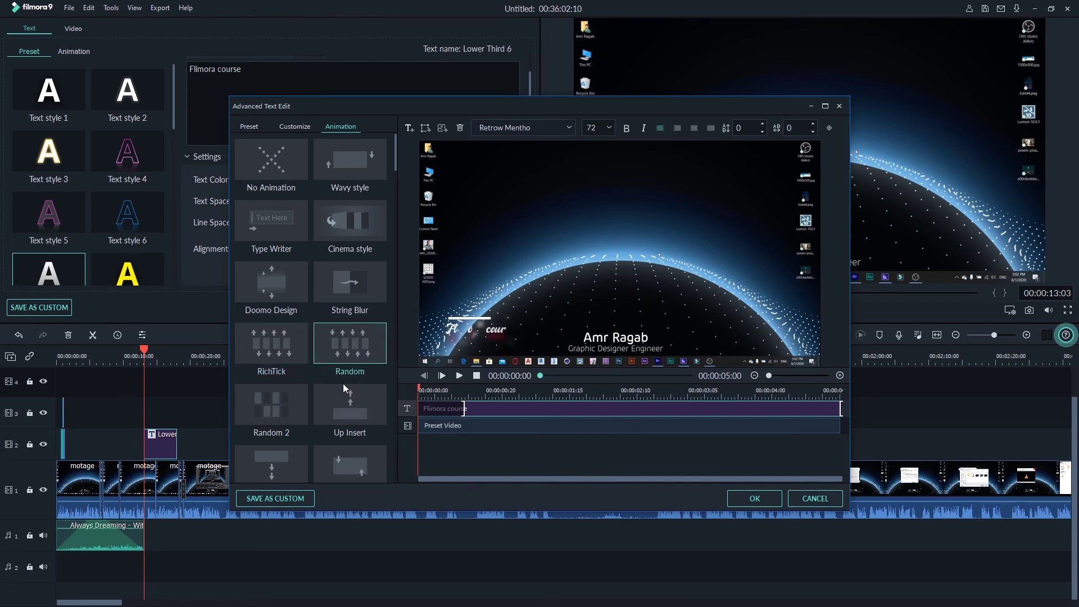
scroll(339, 384, "down", 5)
scroll(309, 386, "down", 5)
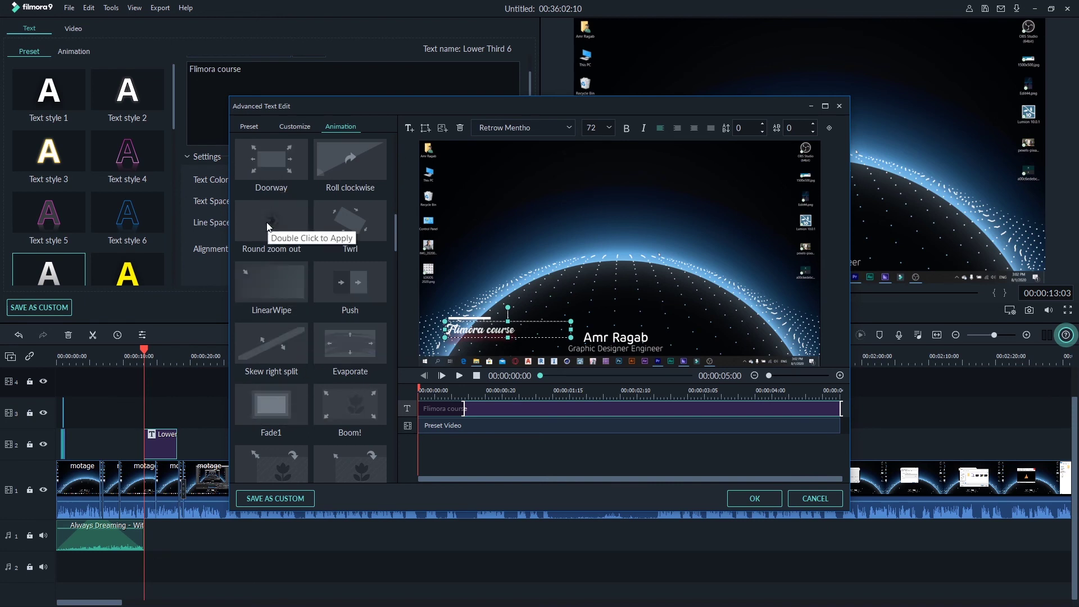
scroll(269, 235, "up", 5)
scroll(268, 234, "up", 3)
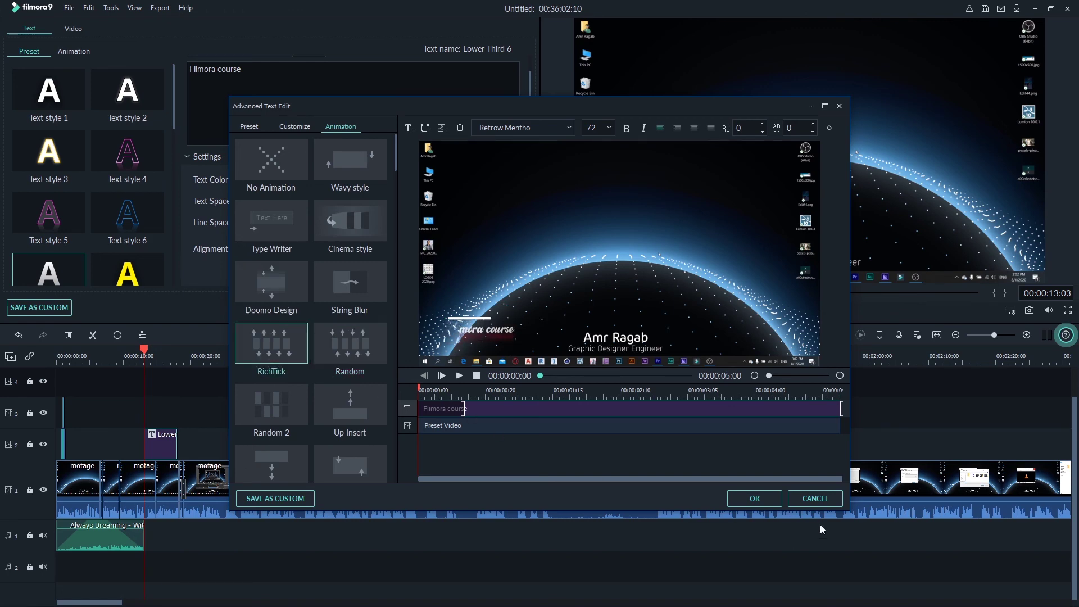
left_click(779, 502)
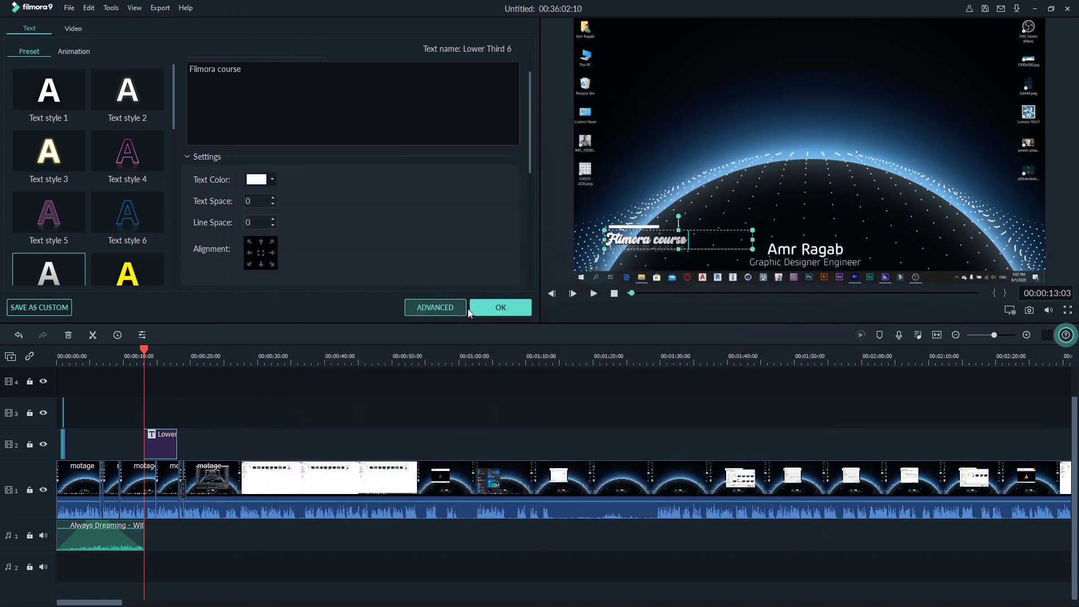
- Shift the track 2 title clip to the left, replaying the montage from the start
left_click(504, 308)
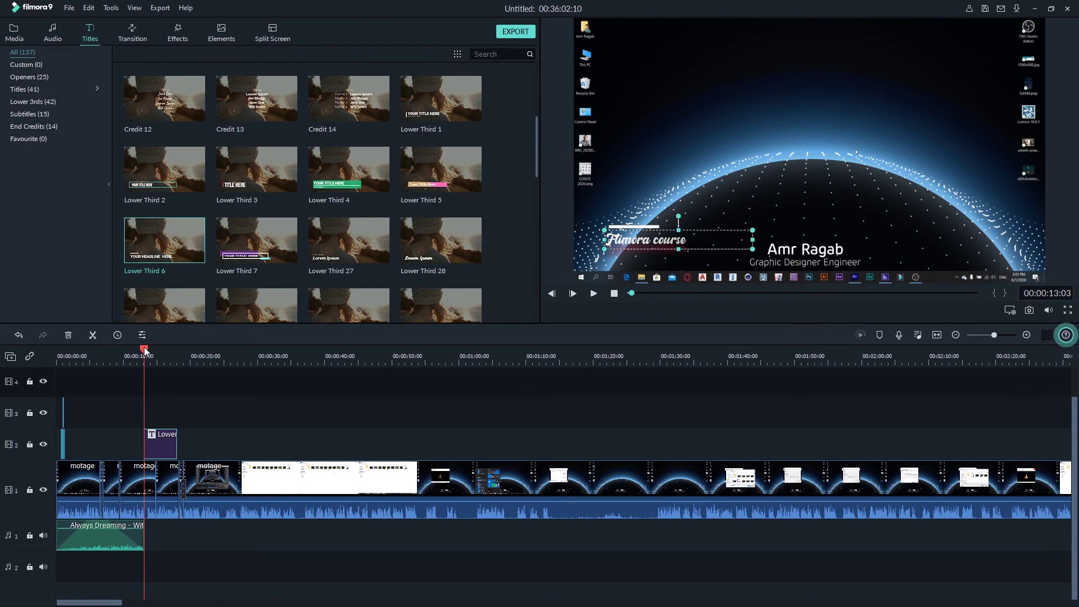
left_click_drag(144, 346, 57, 353)
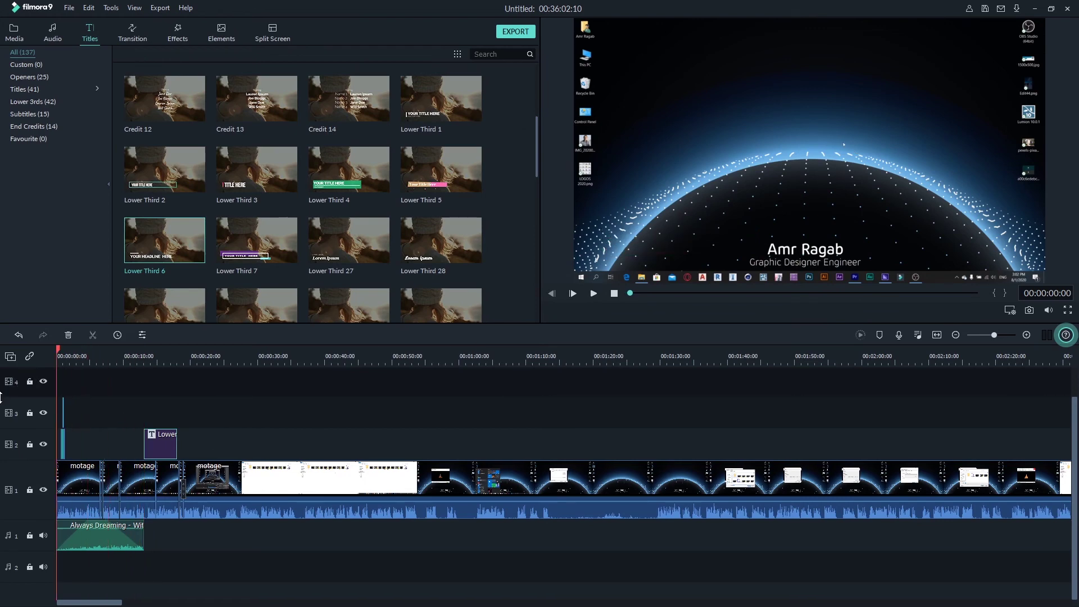
key("space")
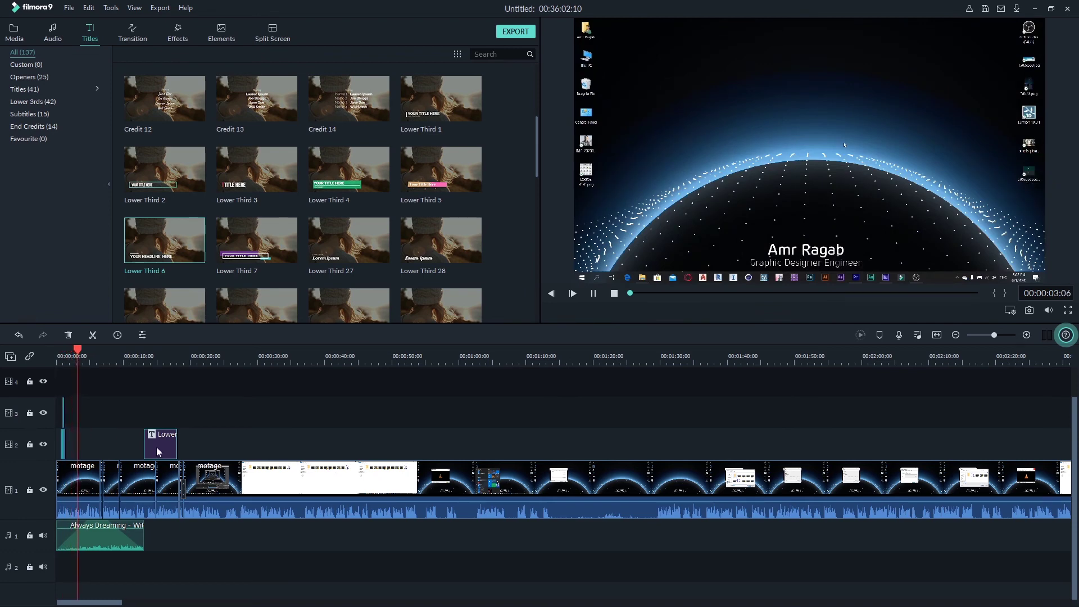
left_click_drag(156, 446, 97, 444)
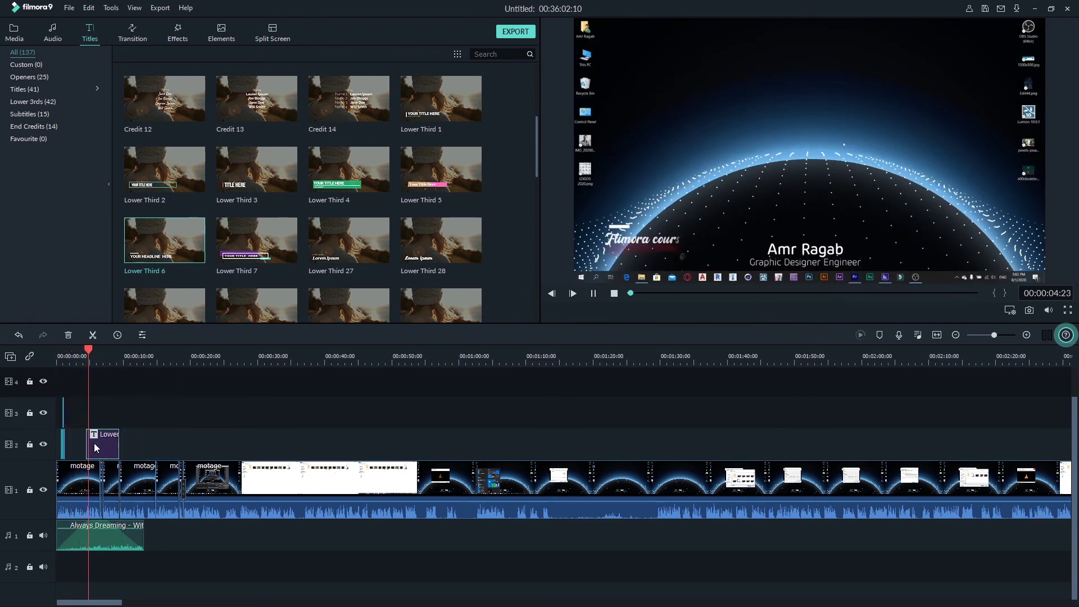
left_click_drag(88, 350, 57, 352)
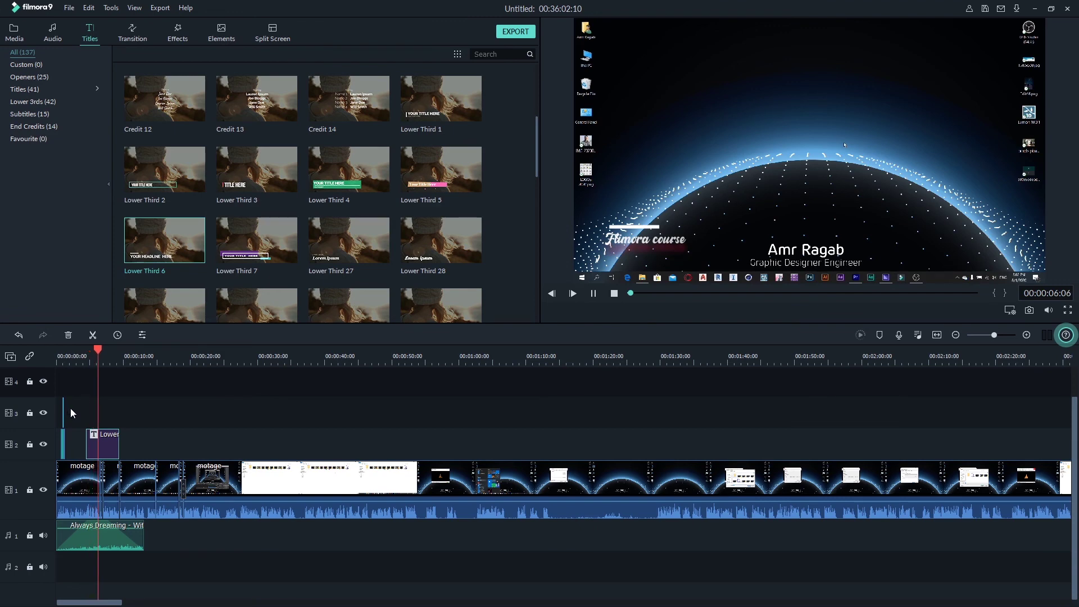
key("space")
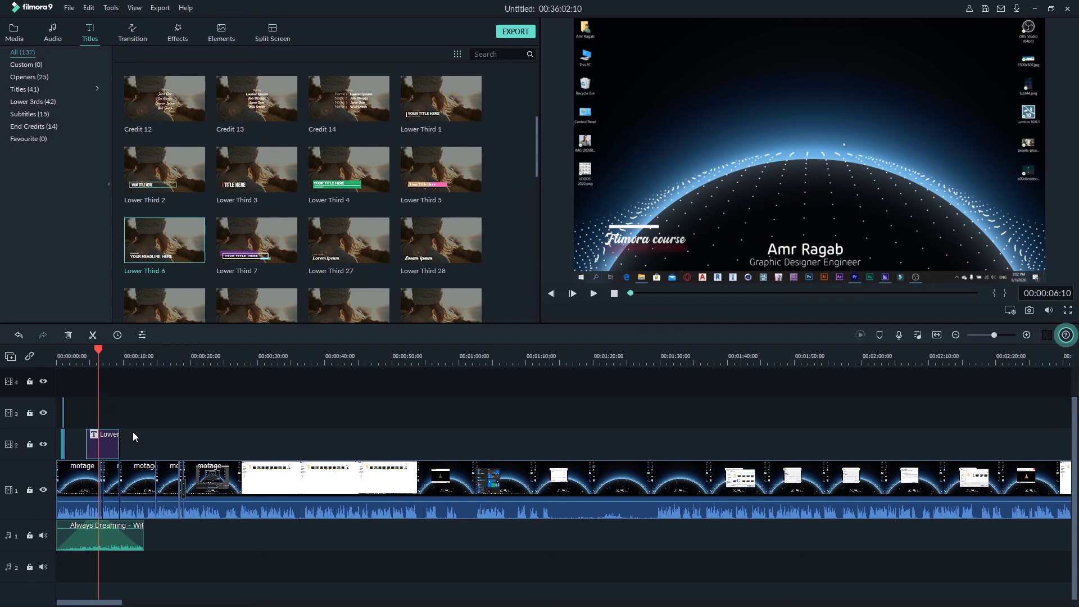
left_click(209, 480)
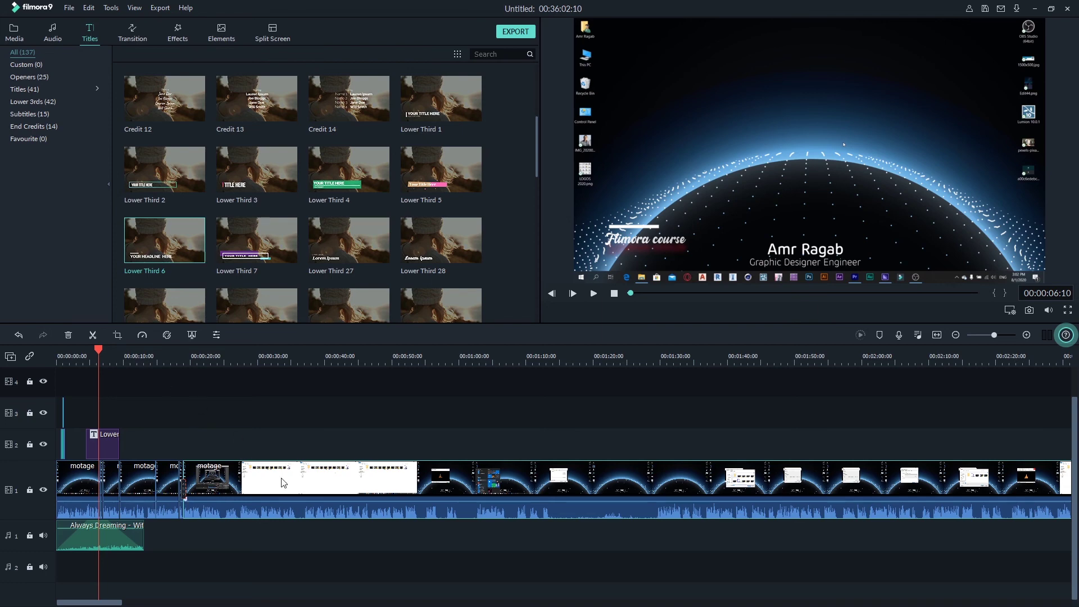
left_click(142, 336)
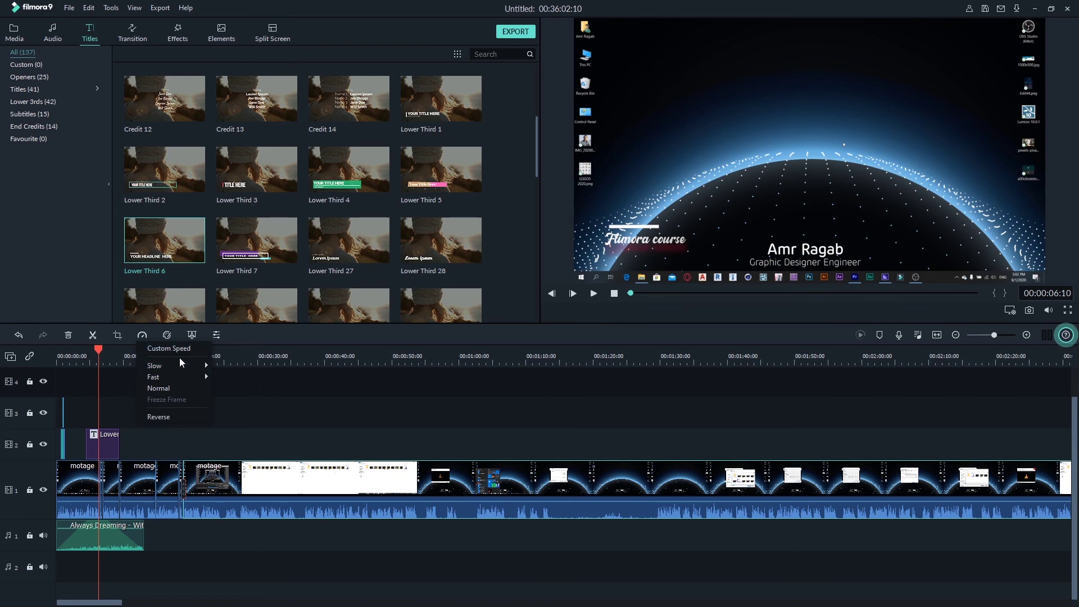
left_click(180, 350)
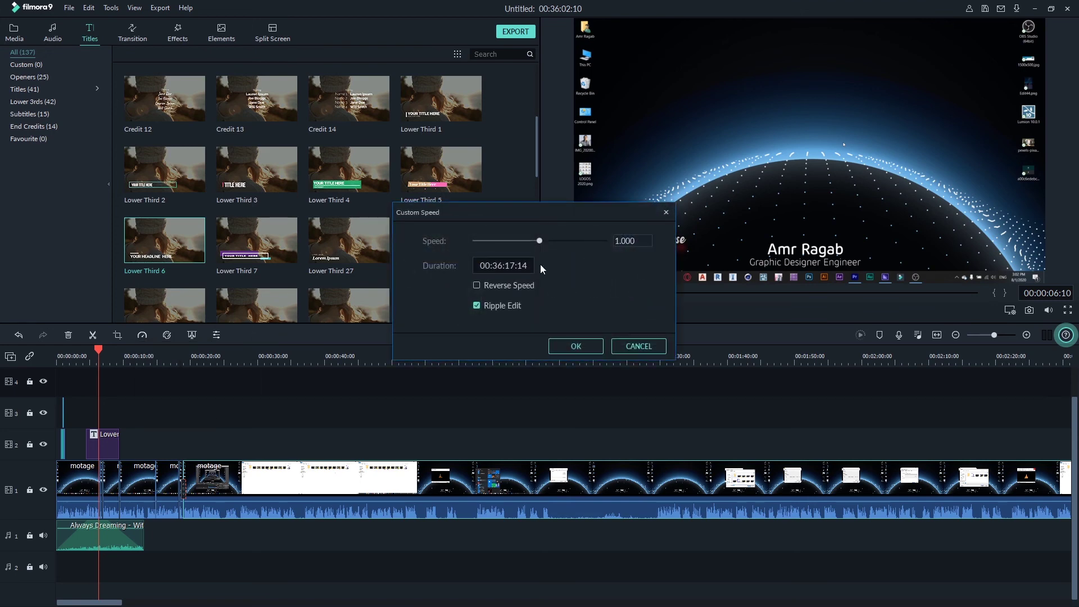
mouse_move(544, 243)
left_mouse_down()
mouse_move(498, 241)
mouse_move(562, 243)
left_mouse_up()
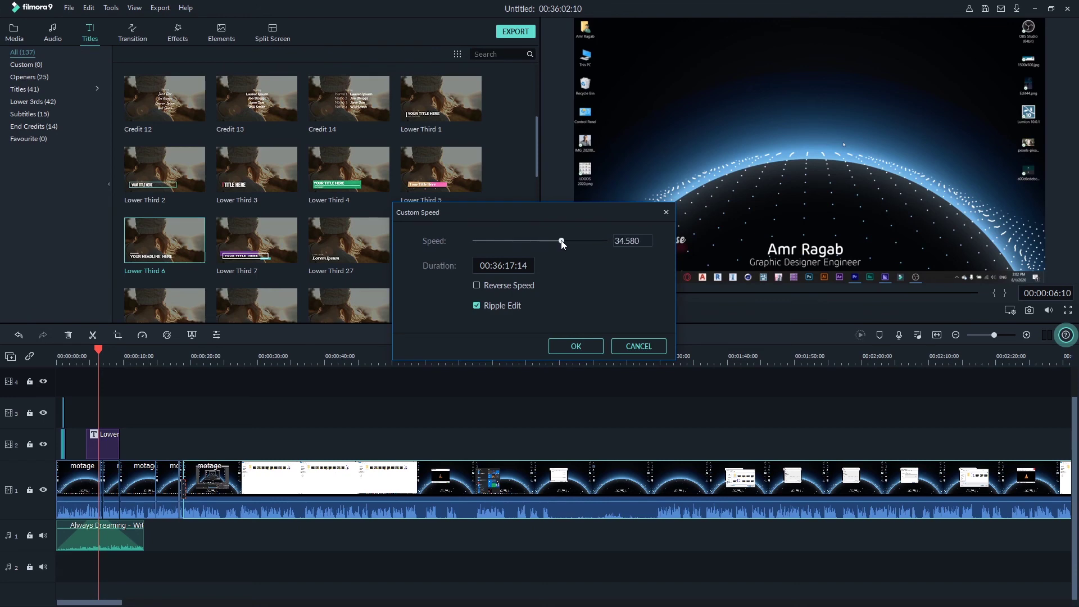
left_click(631, 346)
left_click(141, 335)
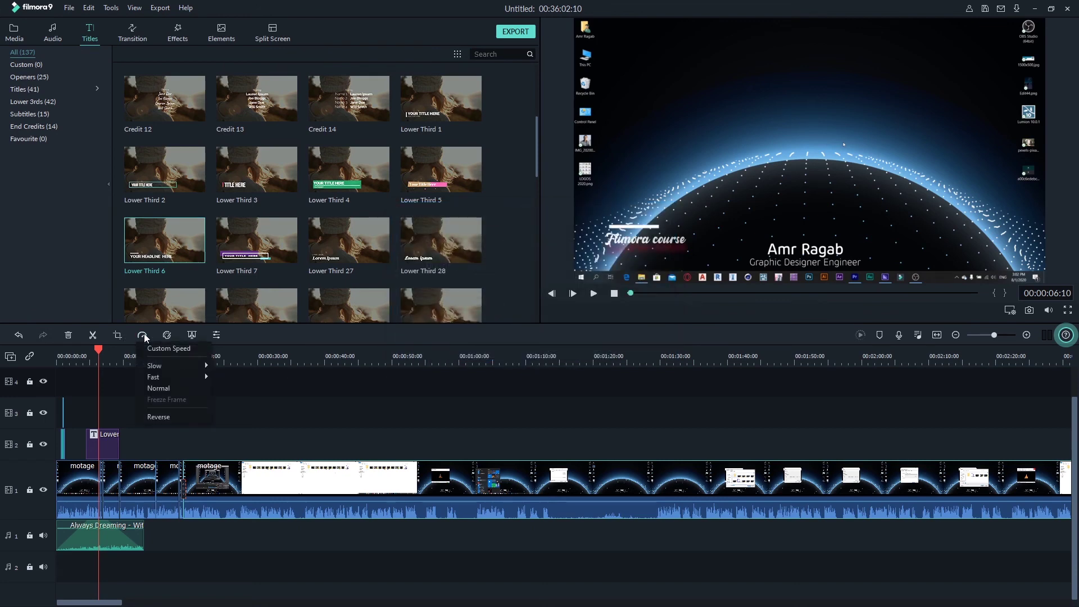
mouse_move(173, 378)
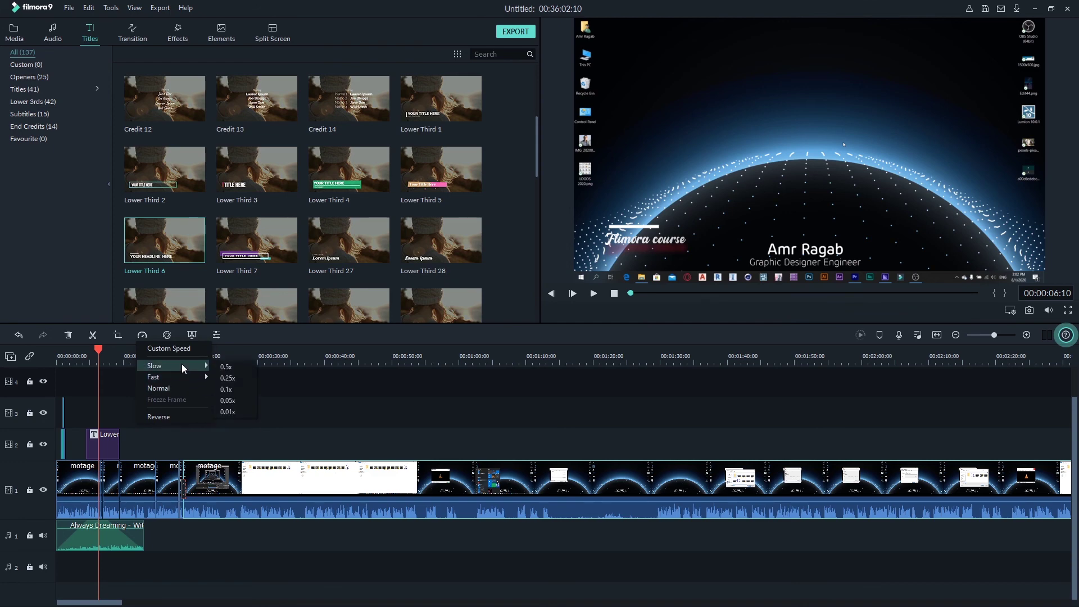
key("Escape")
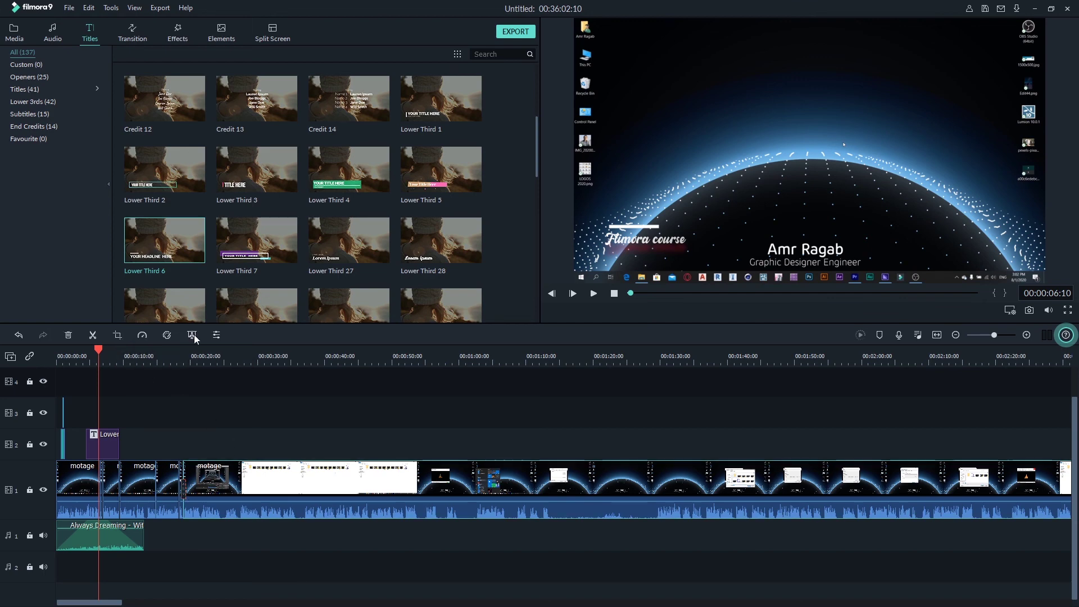
left_click(193, 335)
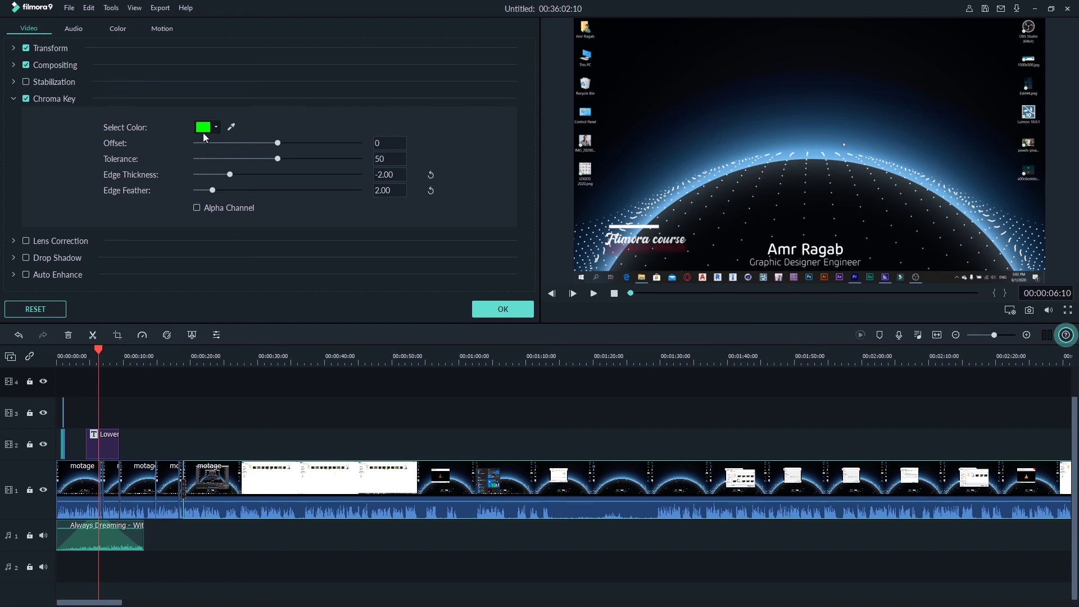
- Click OK on the Chroma Key panel to return to the Titles library
left_click(494, 310)
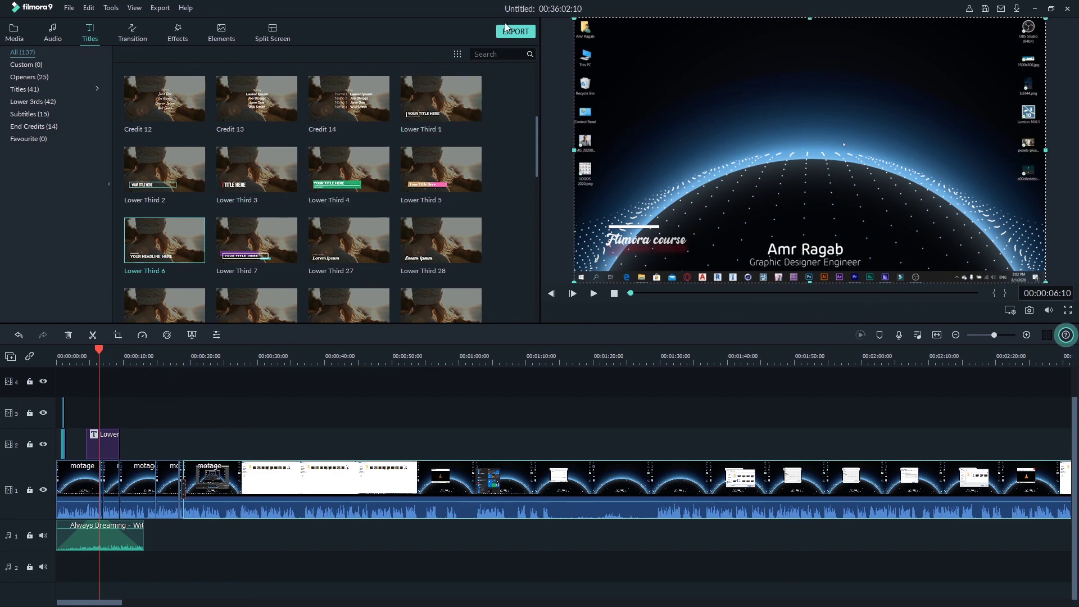
- Start an MP4 export and keep H.264 as the video encoder
left_click(521, 32)
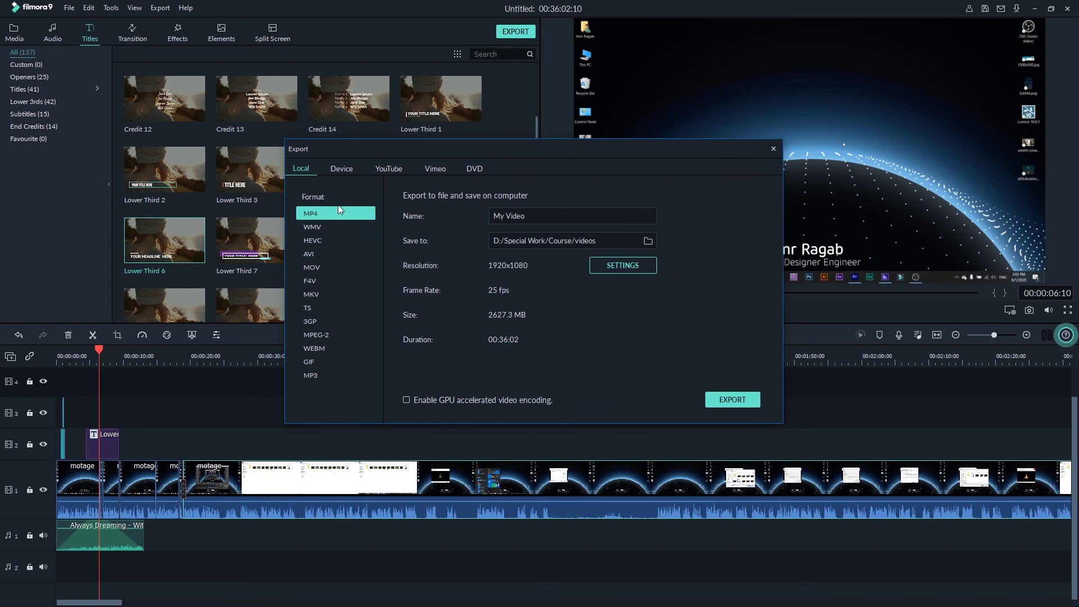
left_click(614, 264)
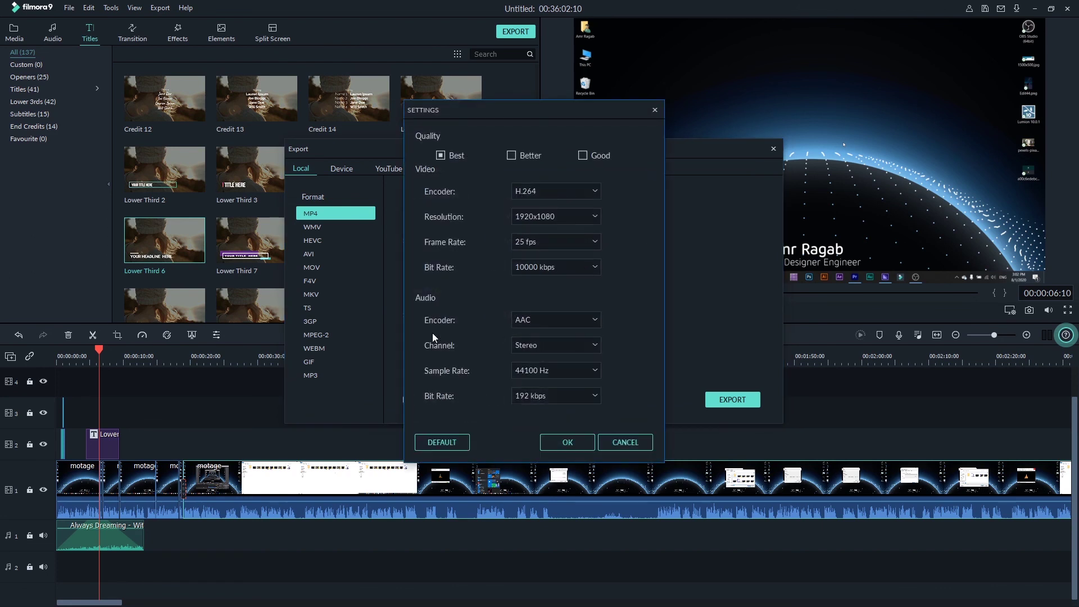
left_click(522, 194)
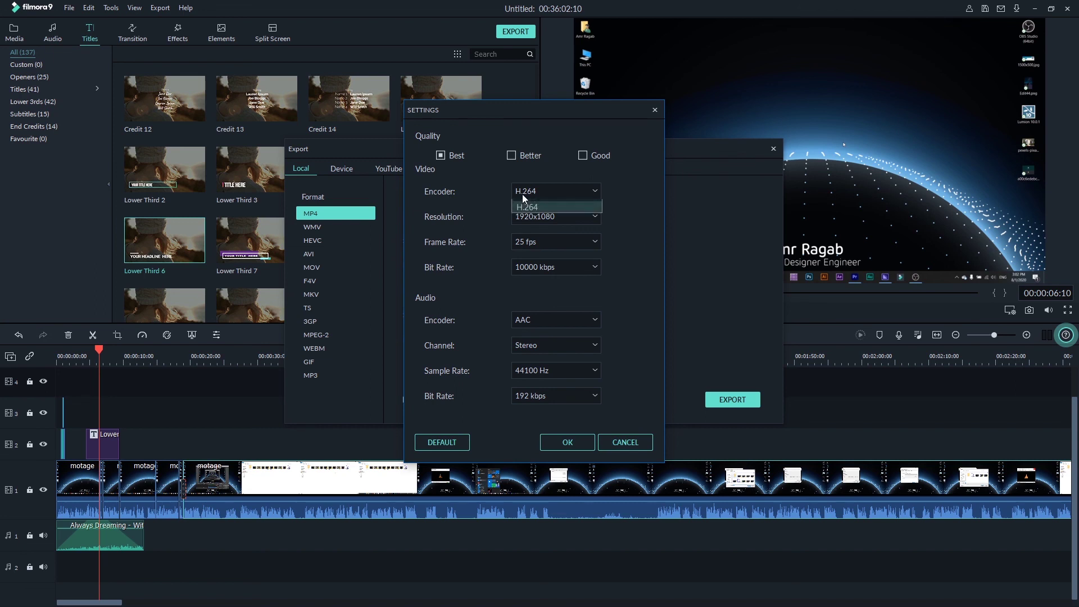
left_click(533, 194)
- Set the export quality to Best, raising the estimated size to 2627.3 MB
left_click(511, 156)
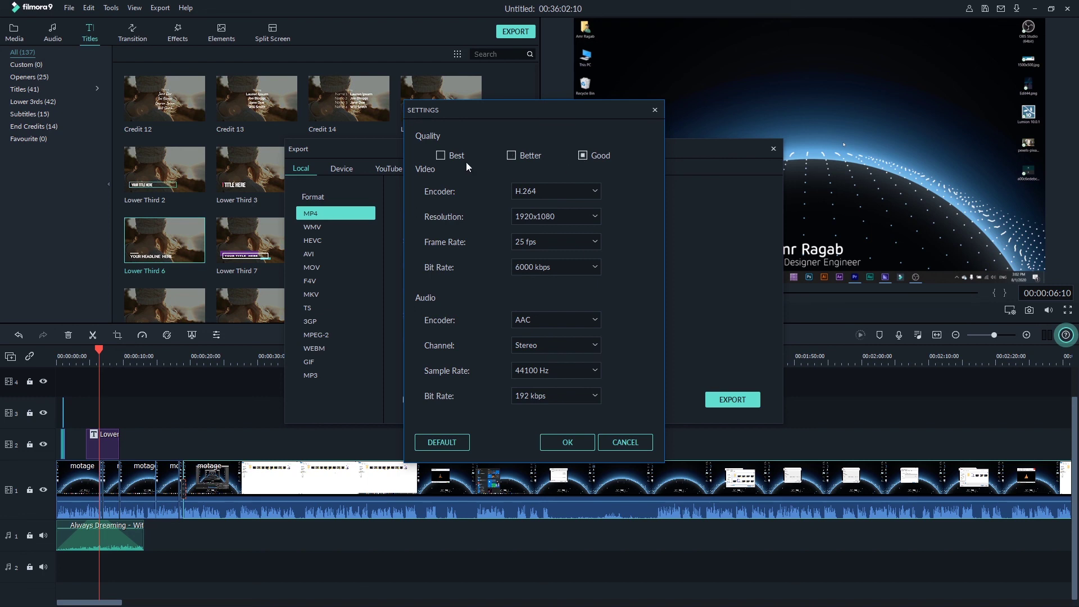
left_click(440, 156)
left_click(583, 155)
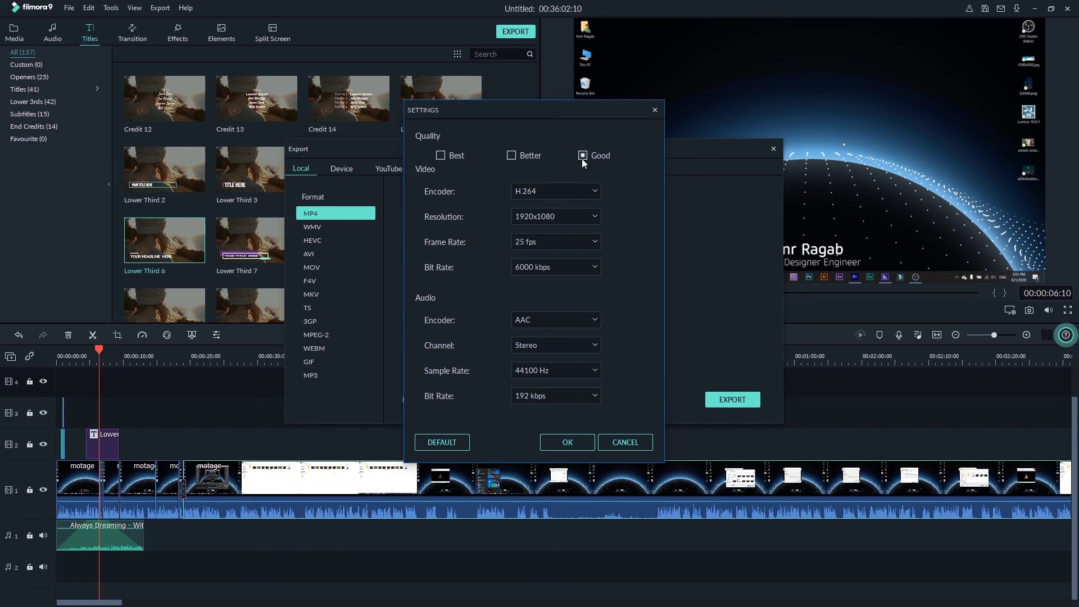
left_click(561, 441)
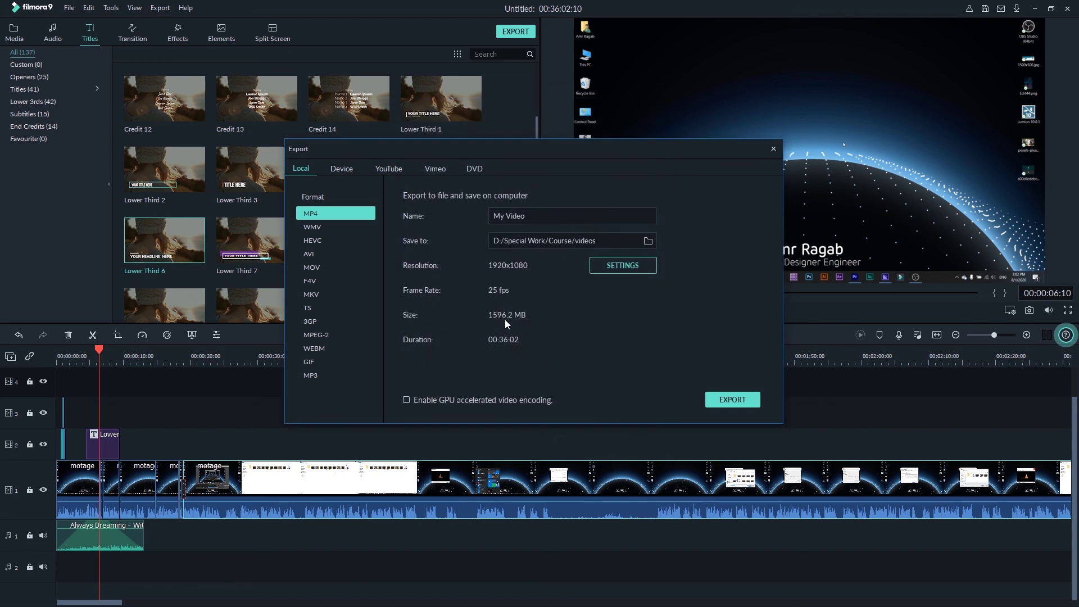
left_click(608, 270)
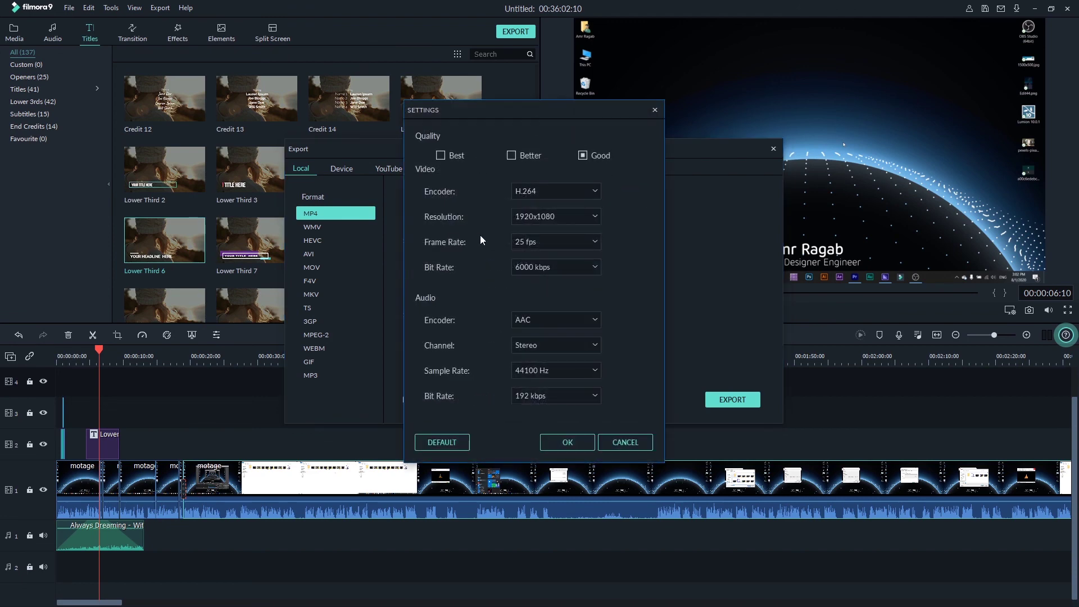
left_click(441, 155)
left_click(572, 438)
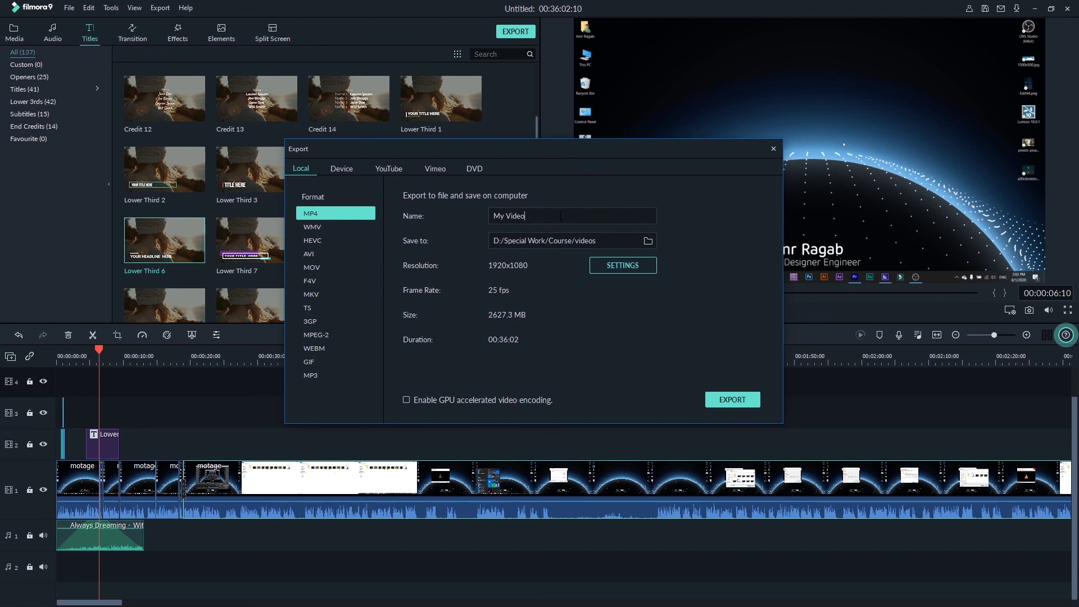
- Name the MP4 export 'flimora' and set its save location to the videos\Final folder
key("ctrl+shift+Left")
key("ctrl+shift+Left")
type("f")
type("limora")
left_click(647, 242)
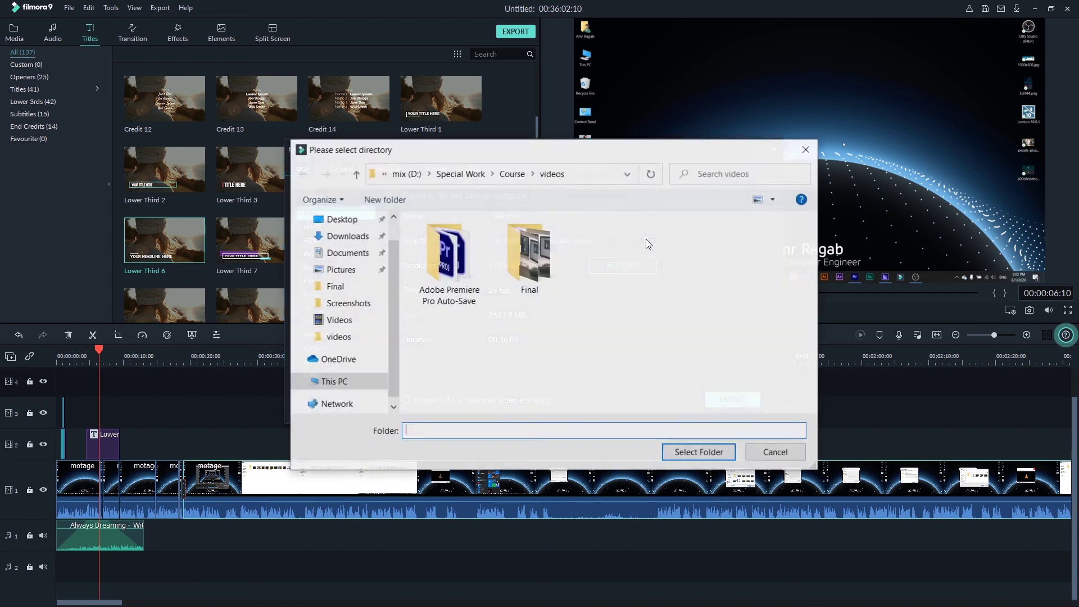
left_click(496, 277)
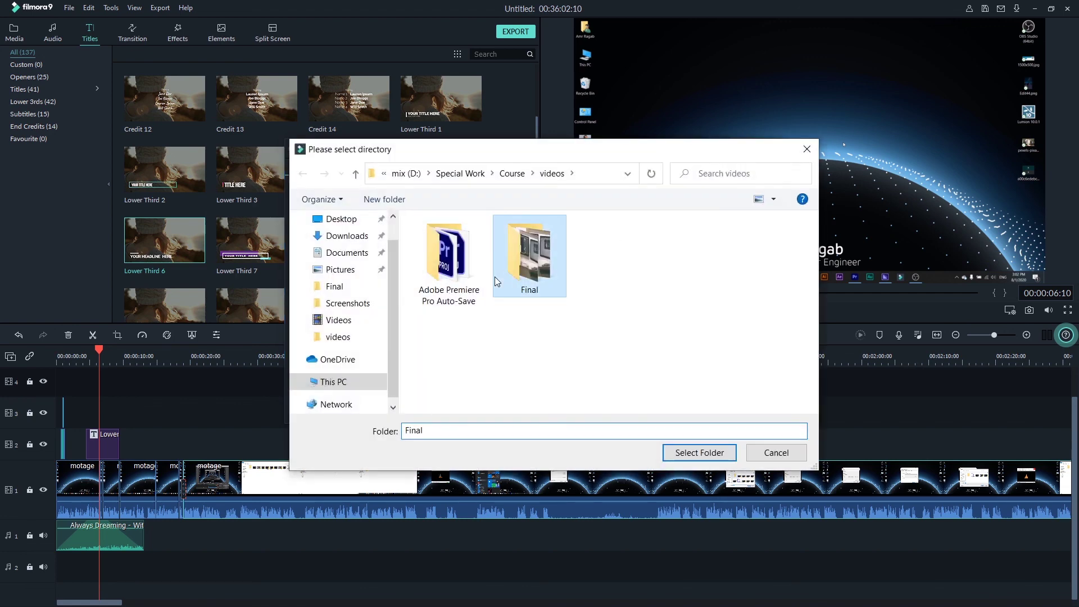
left_click(678, 454)
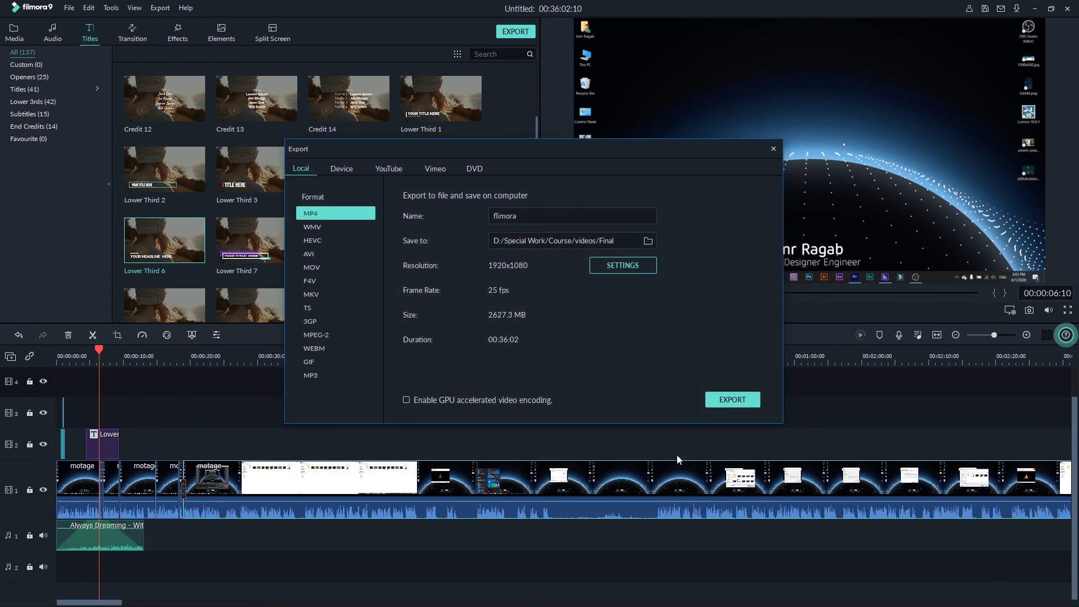
- Begin rendering flimora.mp4, leaving Sound reminder as the When Done action
left_click(721, 405)
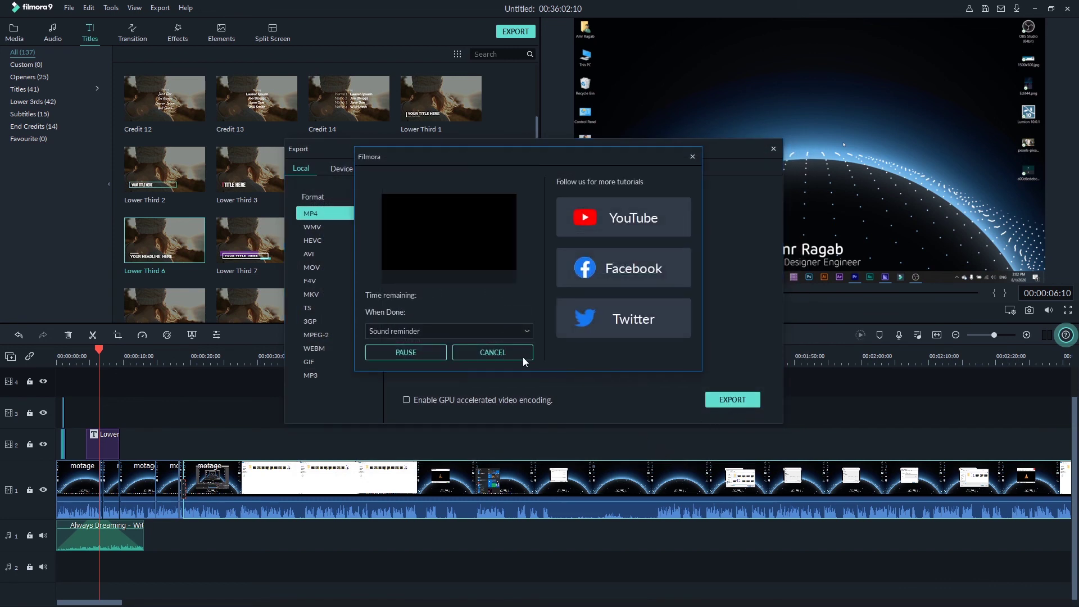
left_click(416, 332)
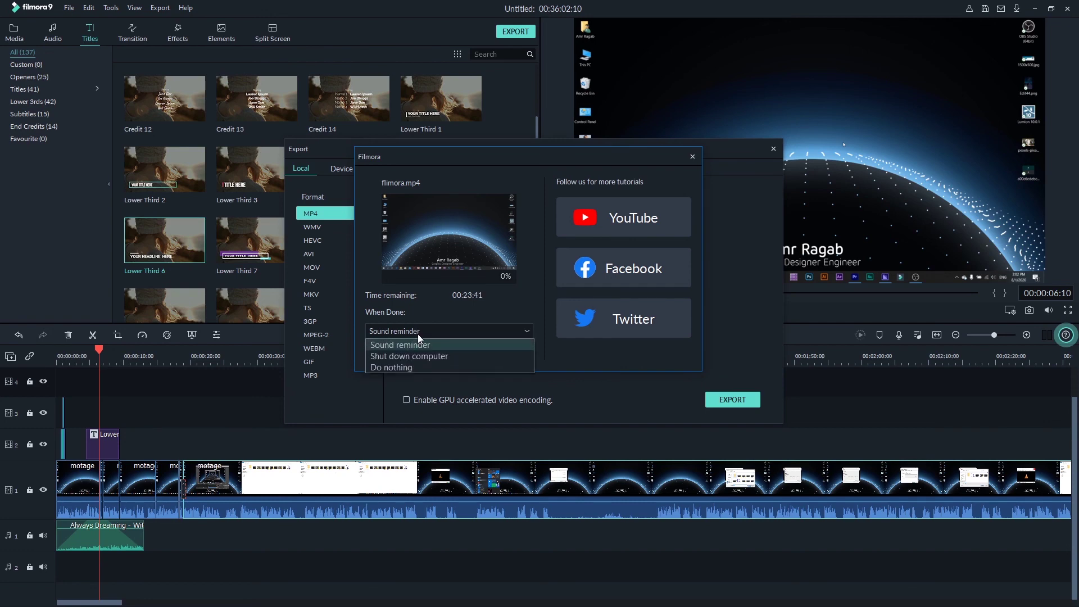
left_click(417, 335)
left_click(417, 334)
left_click(443, 335)
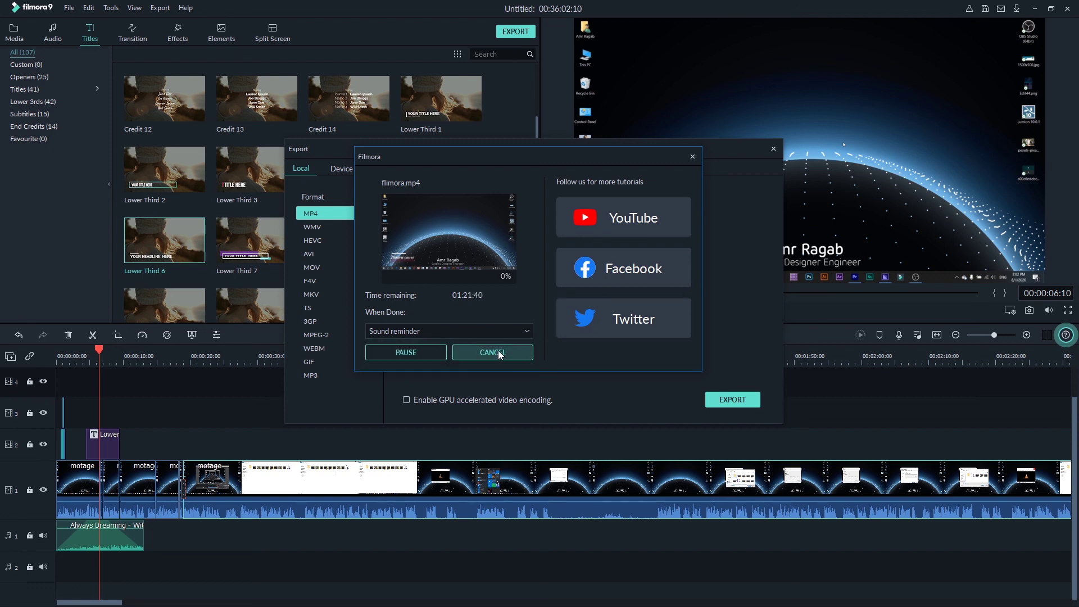